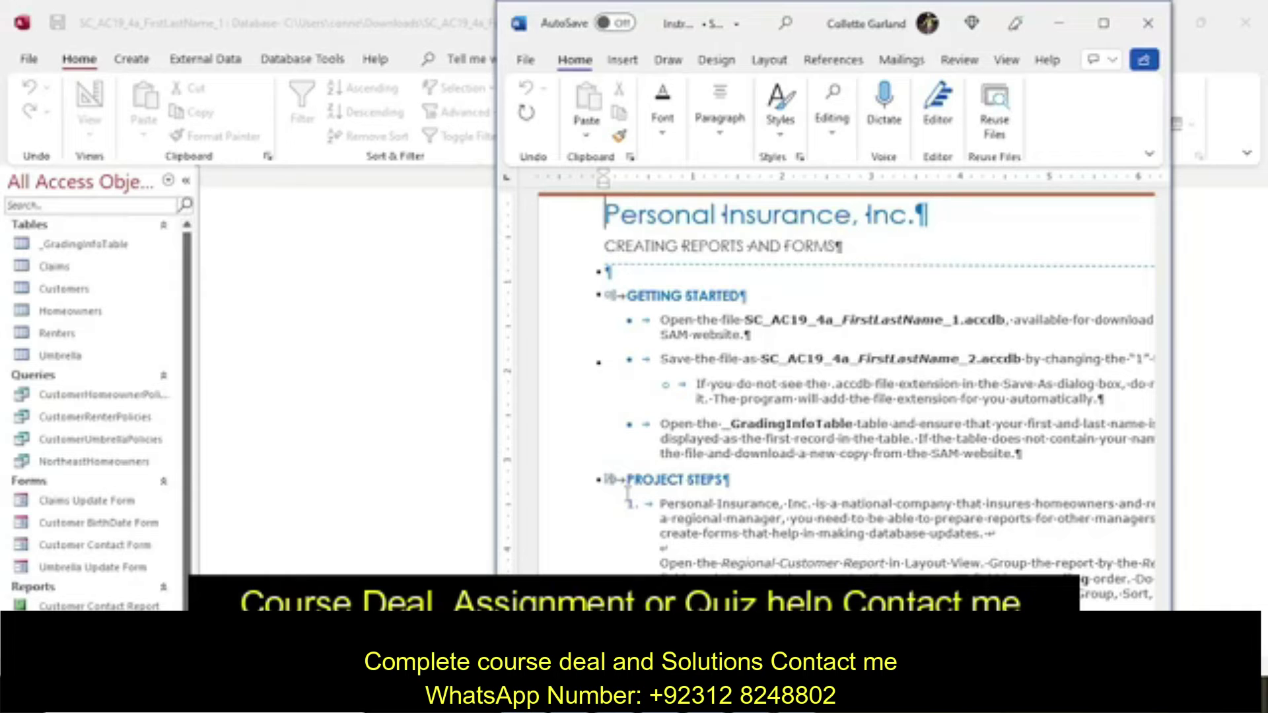
Read project step 1 in the instructions document, covering the grouping and sorting of the Regional Customer Report.
click(711, 504)
scroll(711, 502, down, 4)
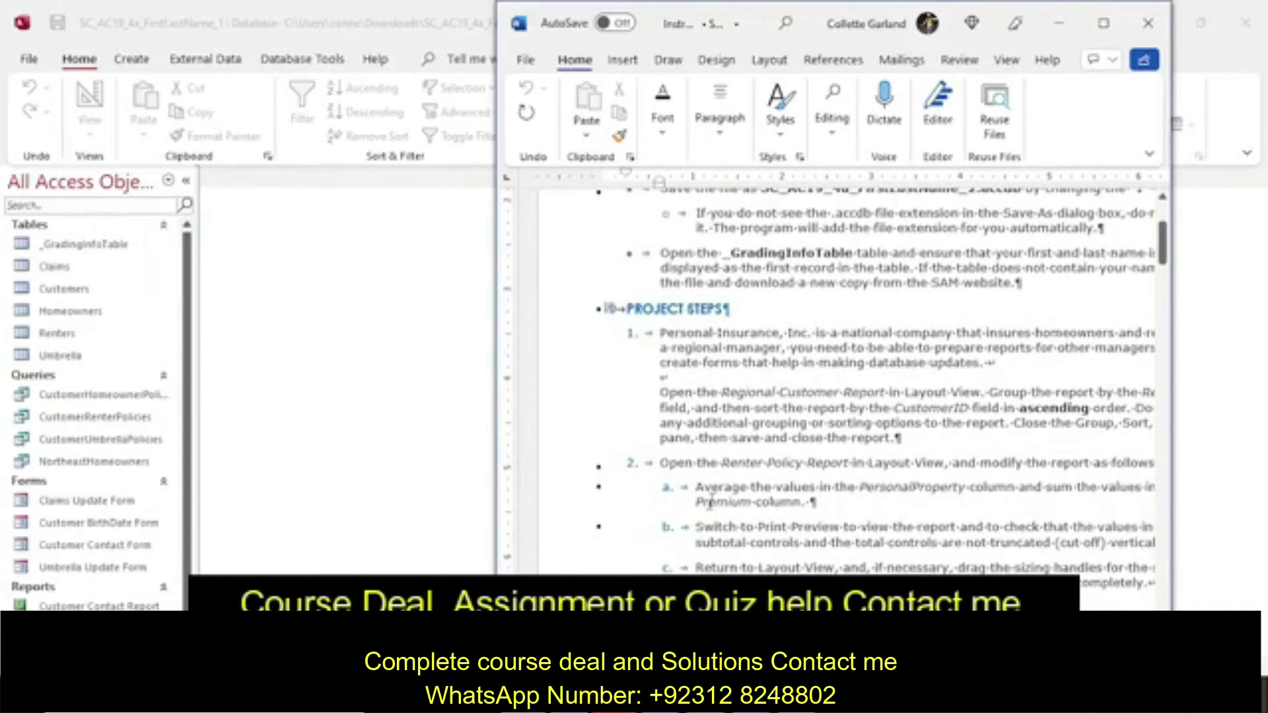
scroll(711, 502, down, 1)
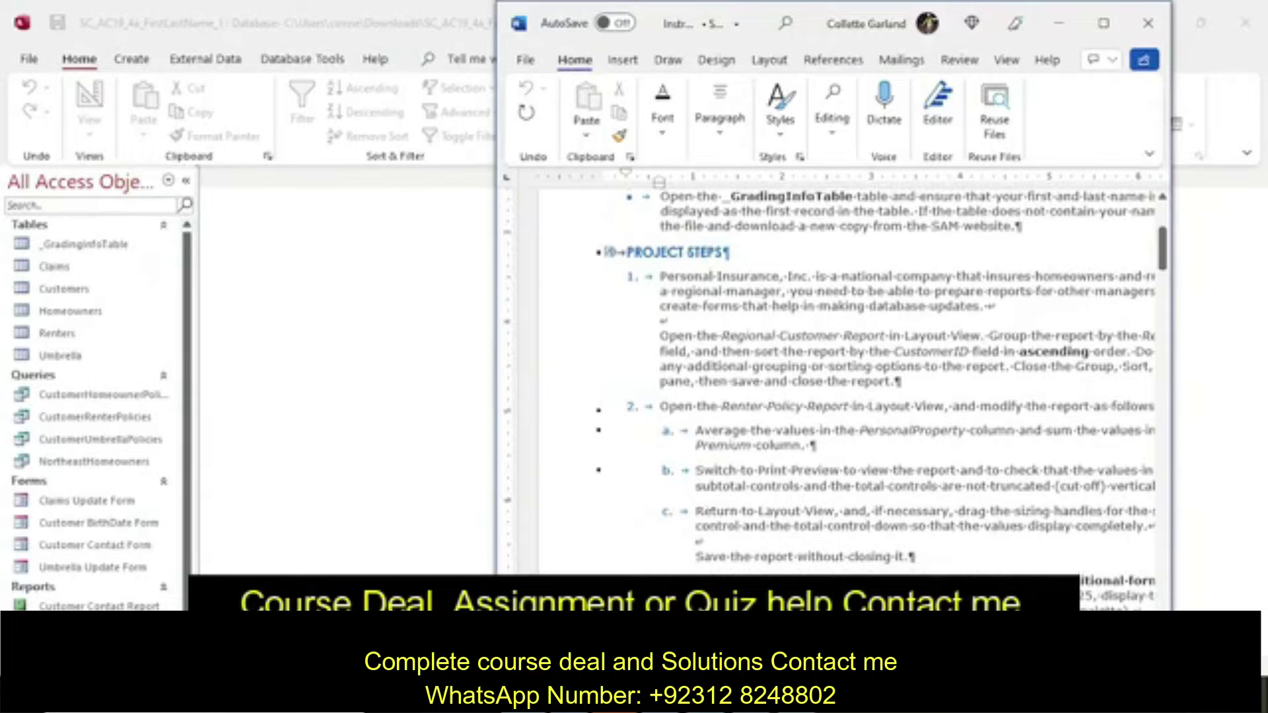
scroll(846, 383, down, 1)
scroll(711, 502, down, 1)
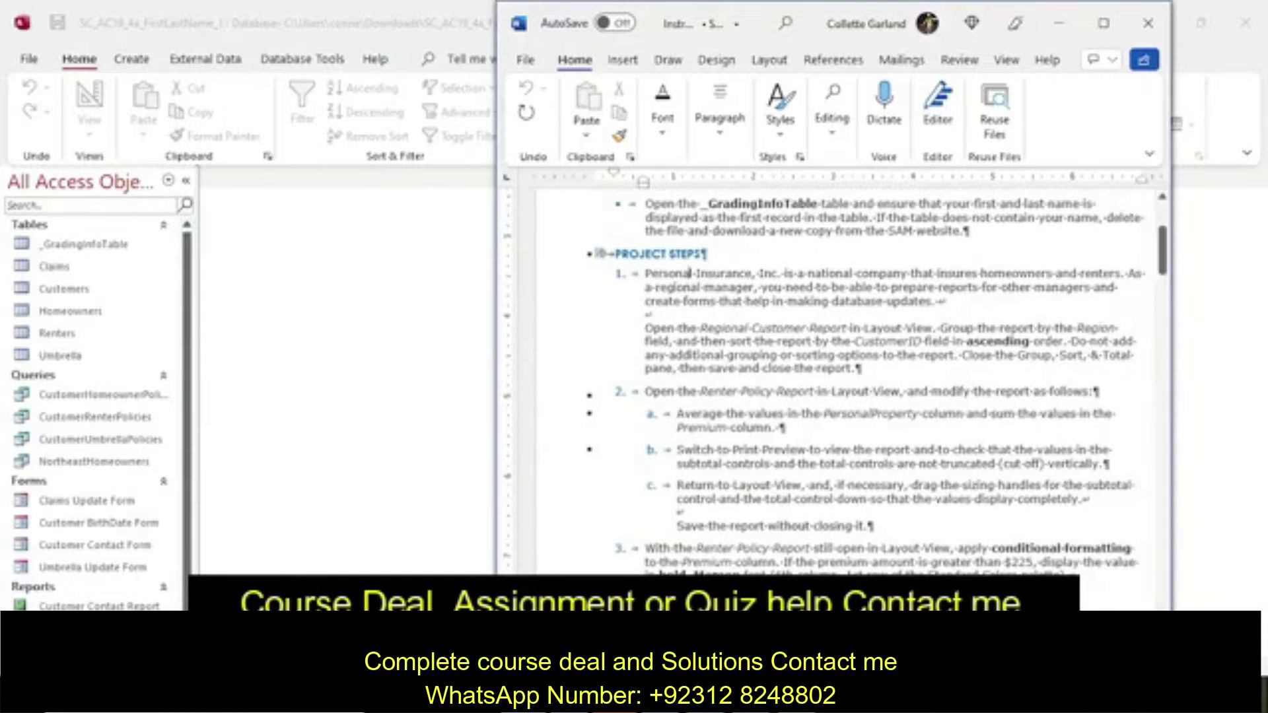
scroll(846, 383, right, 1)
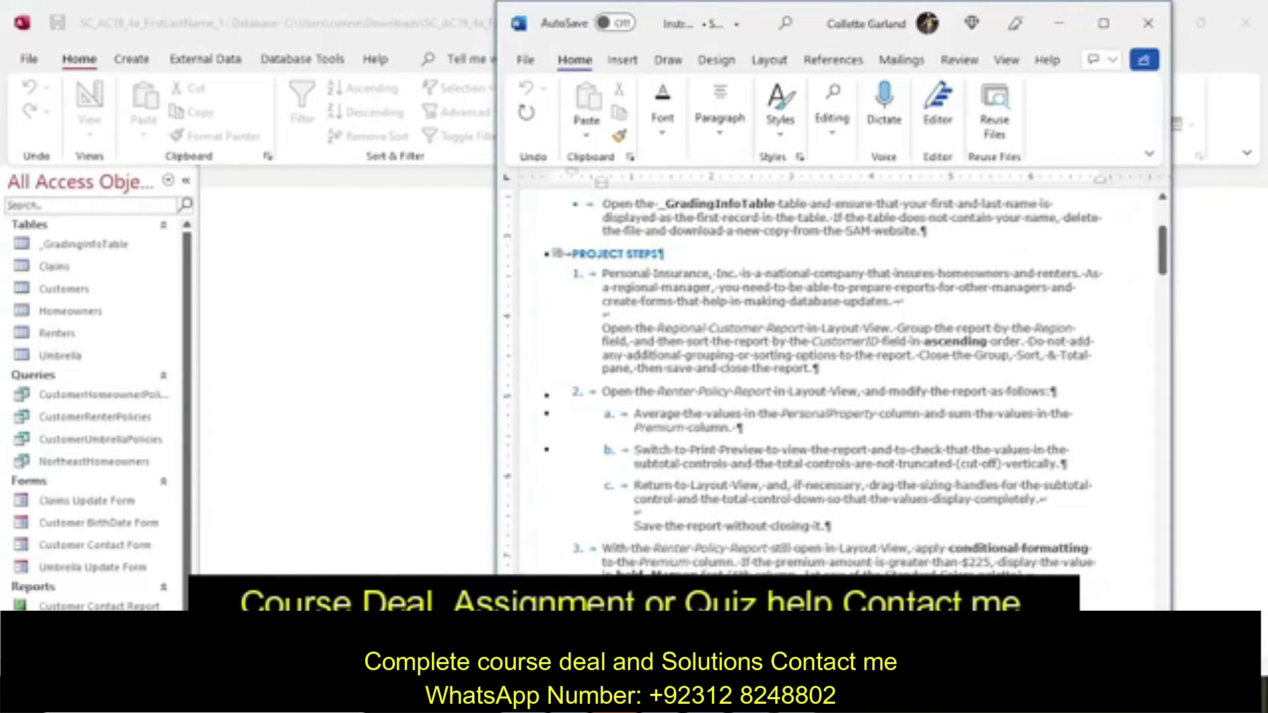
click(646, 273)
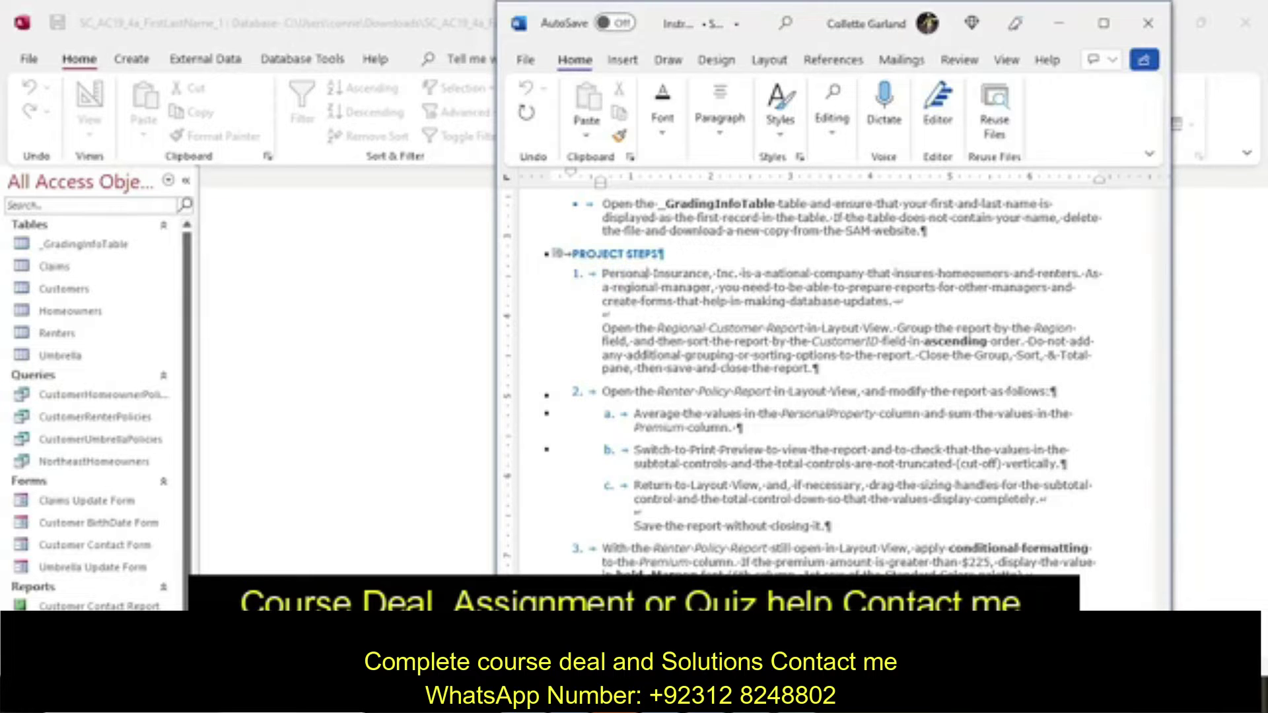
key(F1)
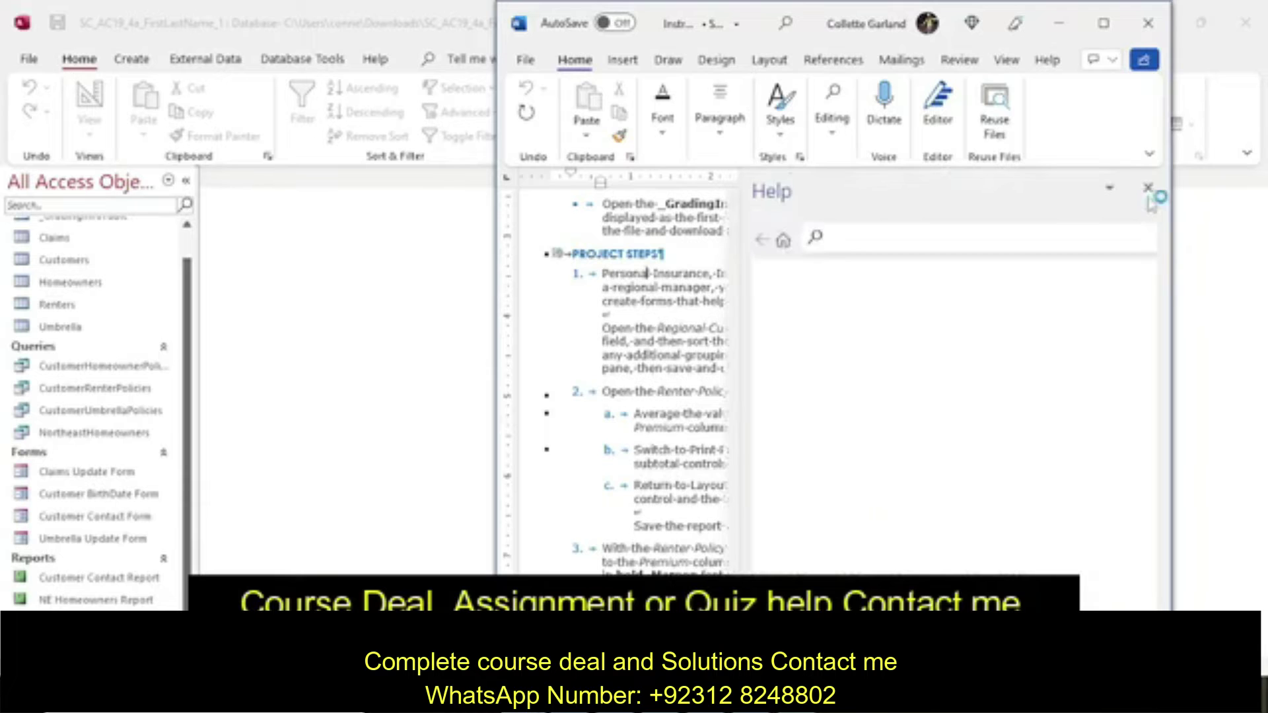
click(1152, 190)
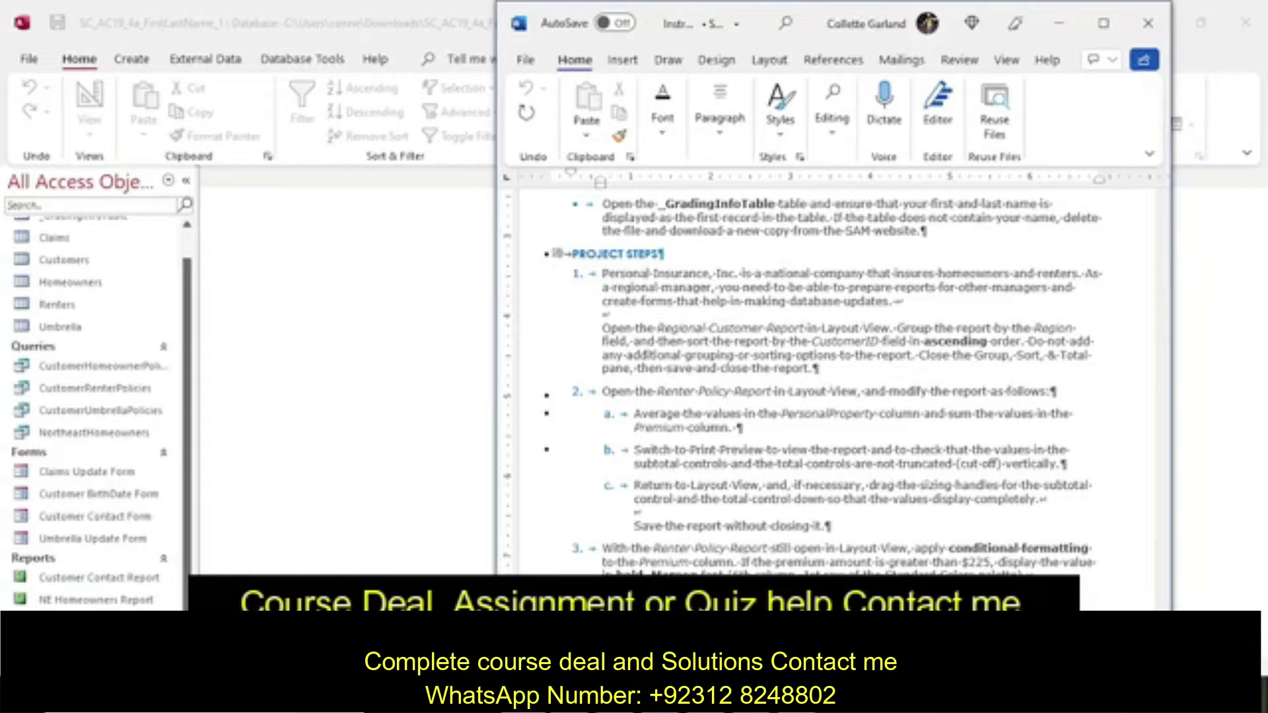
Switch to the Access database and open the Regional Customer Report in Layout View.
right_click(102, 622)
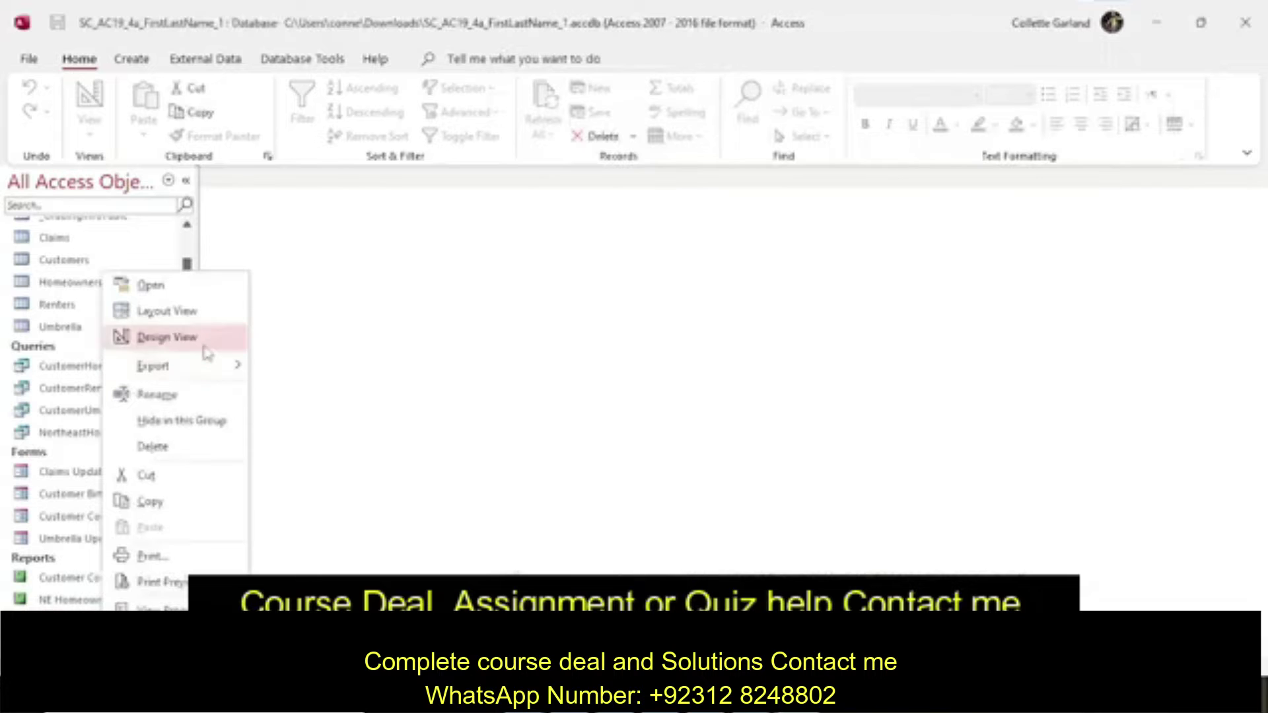
click(201, 312)
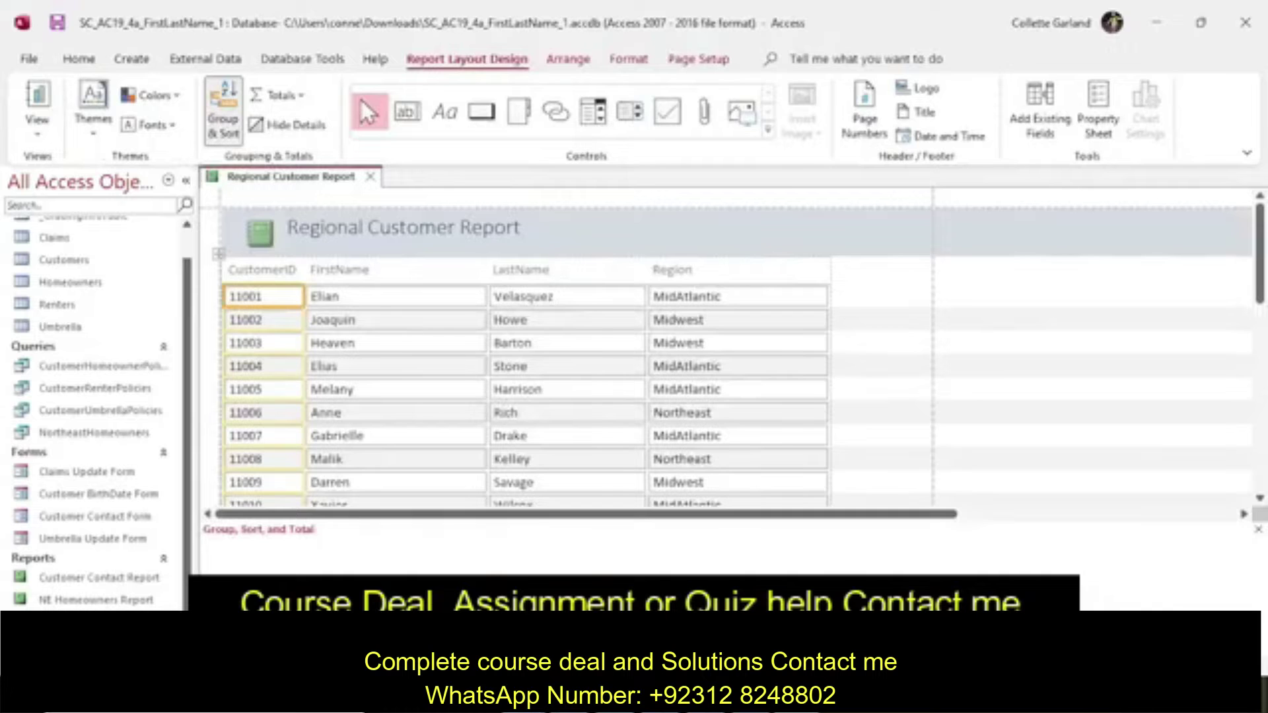
click(792, 695)
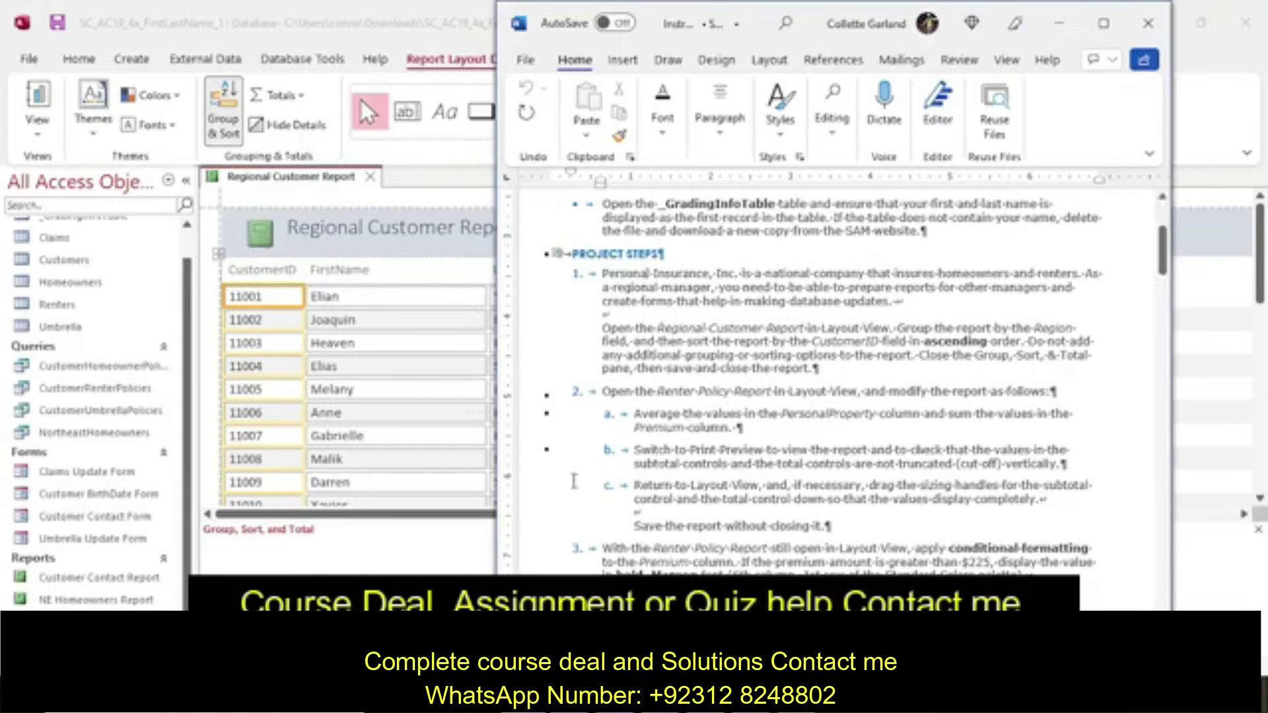
click(485, 525)
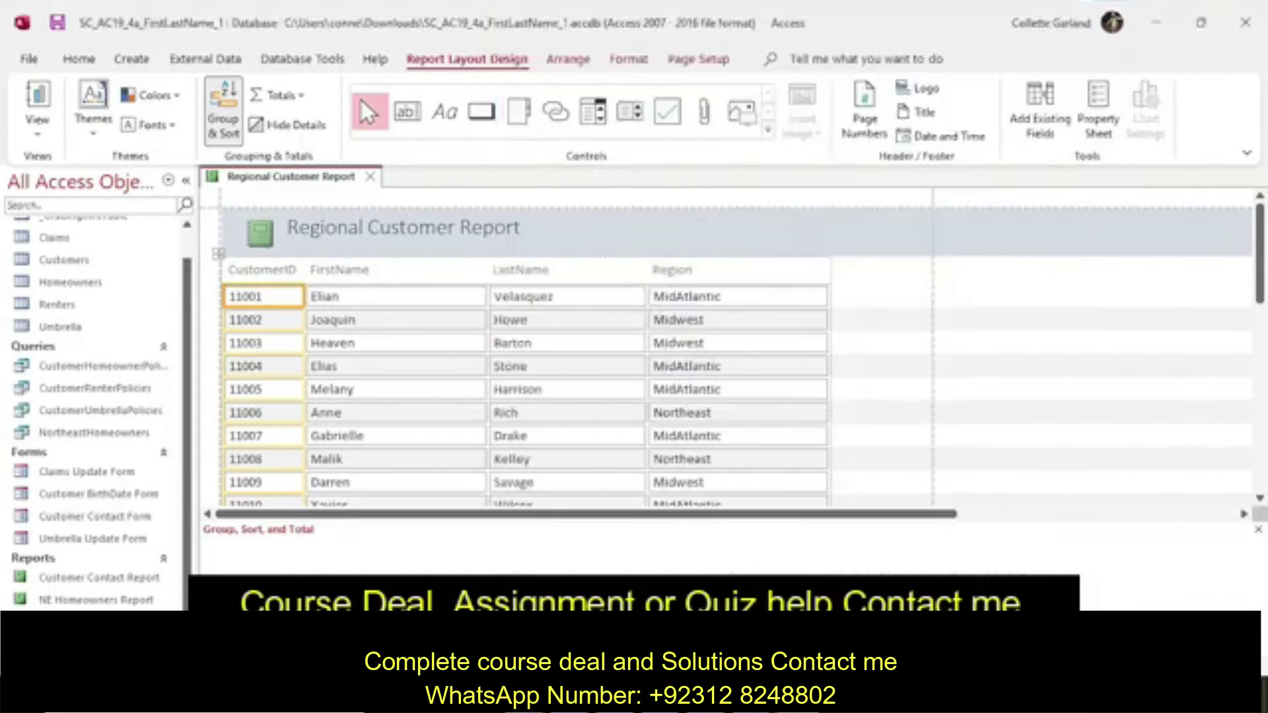
Group the Regional Customer Report by the Region field and sort it by CustomerID in ascending order.
click(584, 589)
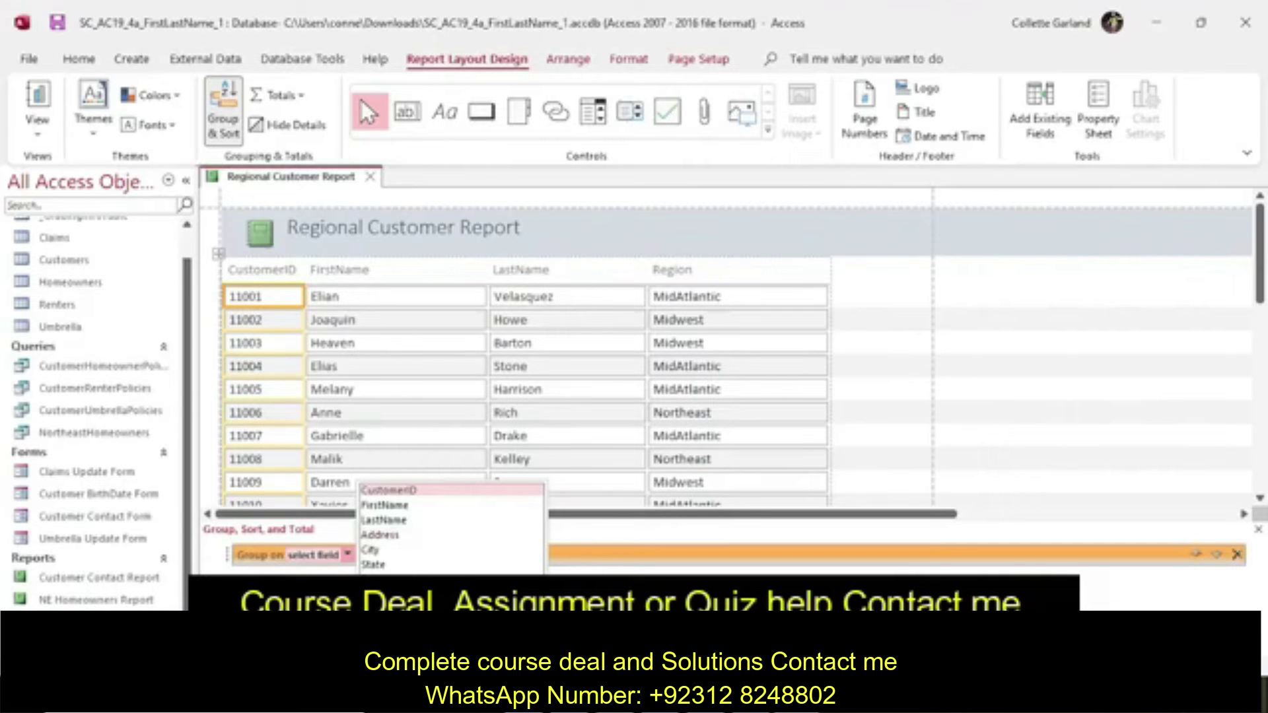
click(378, 596)
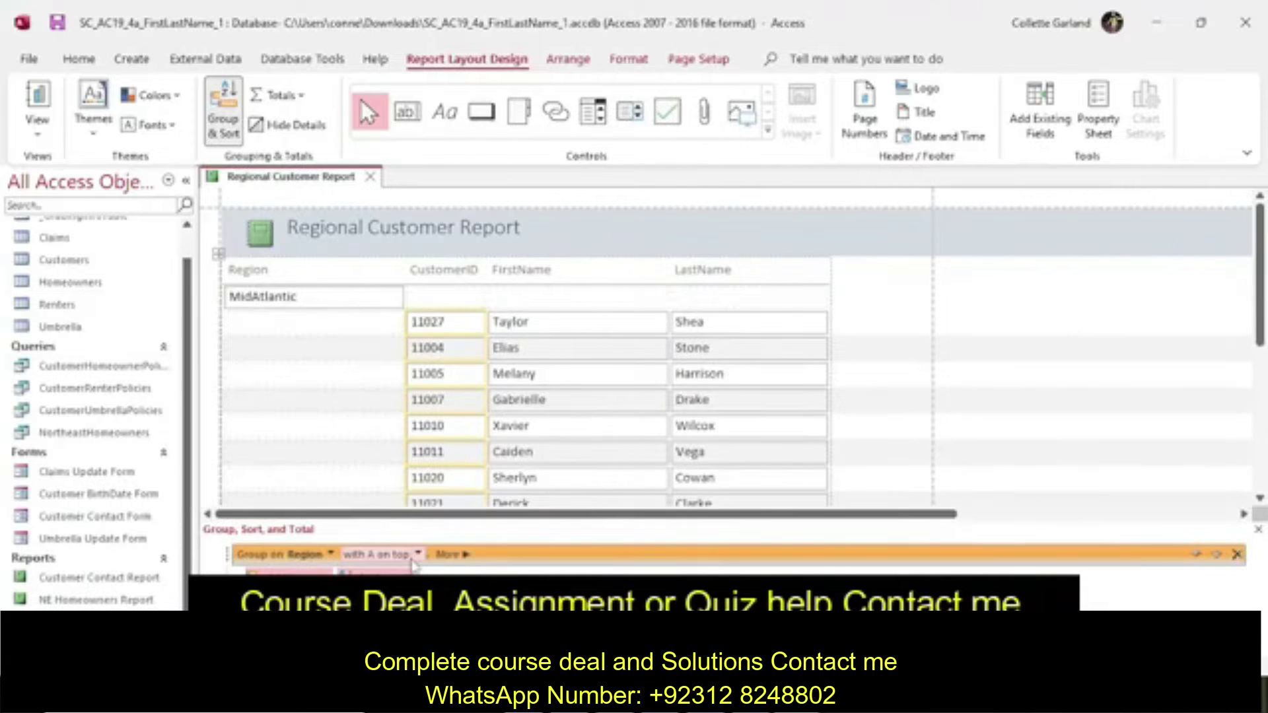
click(375, 581)
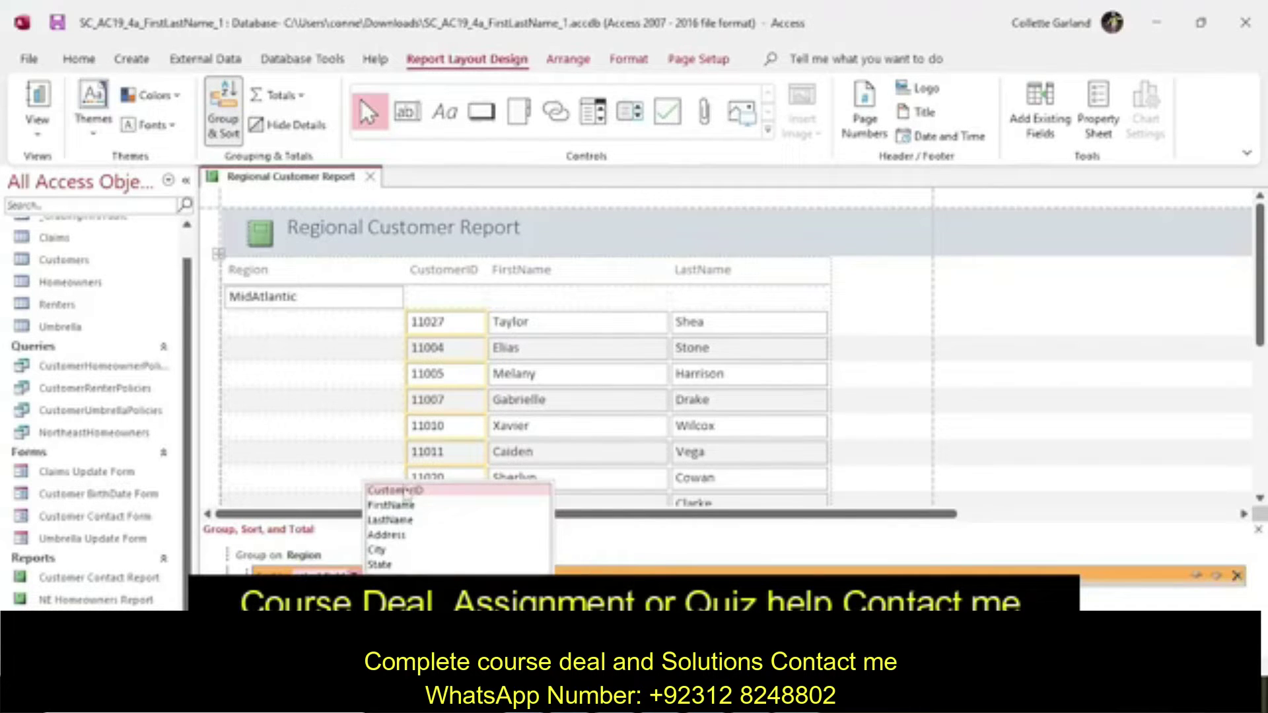
click(396, 490)
key(alt+Tab)
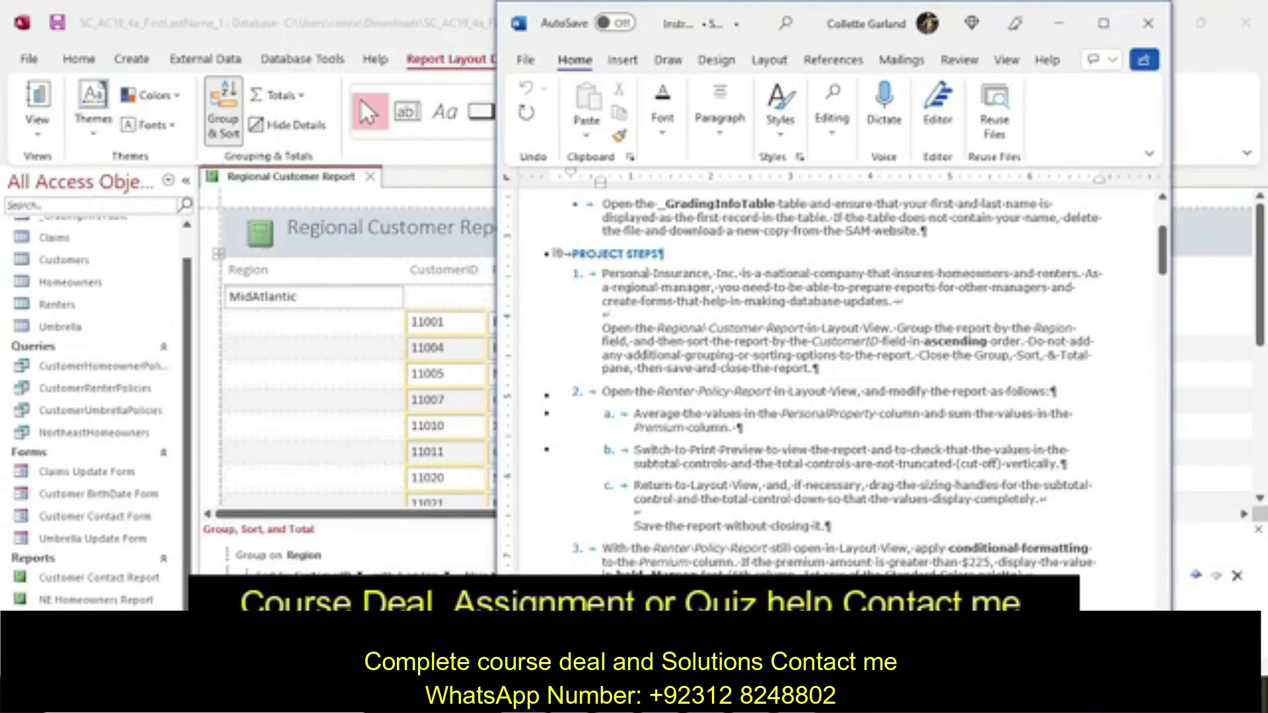
click(360, 99)
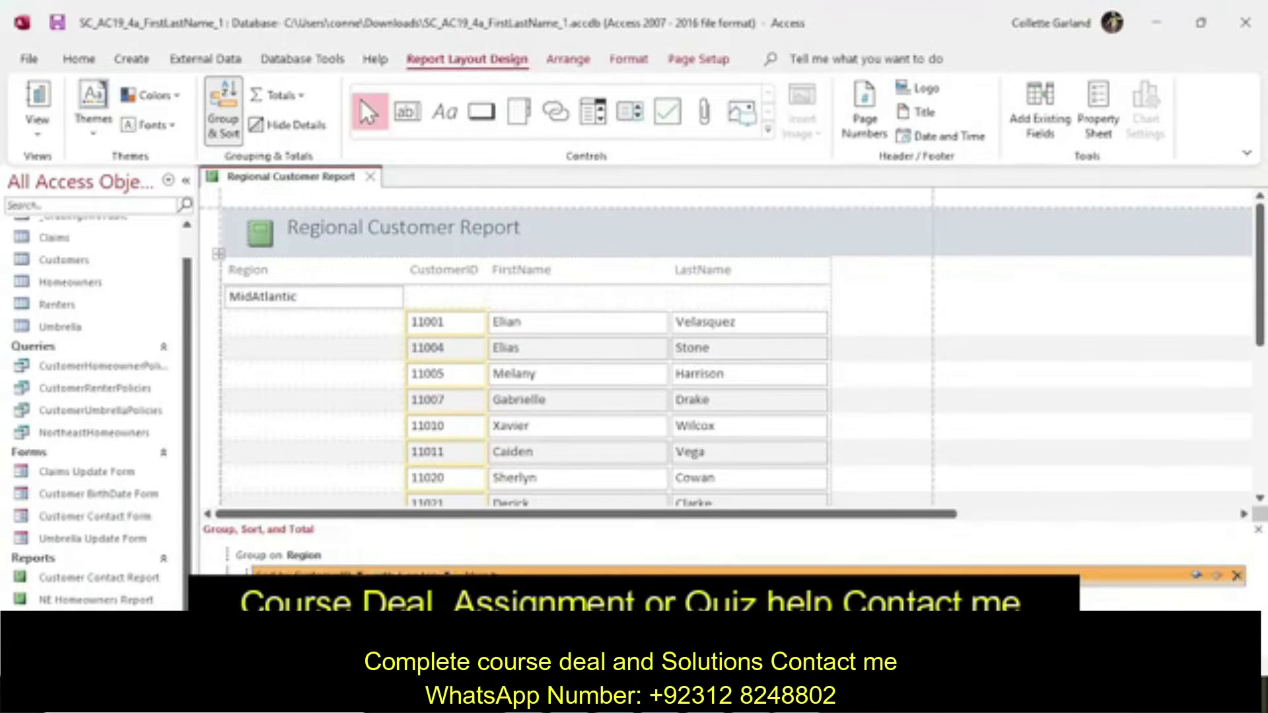
Close the Group, Sort, and Total pane, and save and close the Regional Customer Report.
key(alt+Tab)
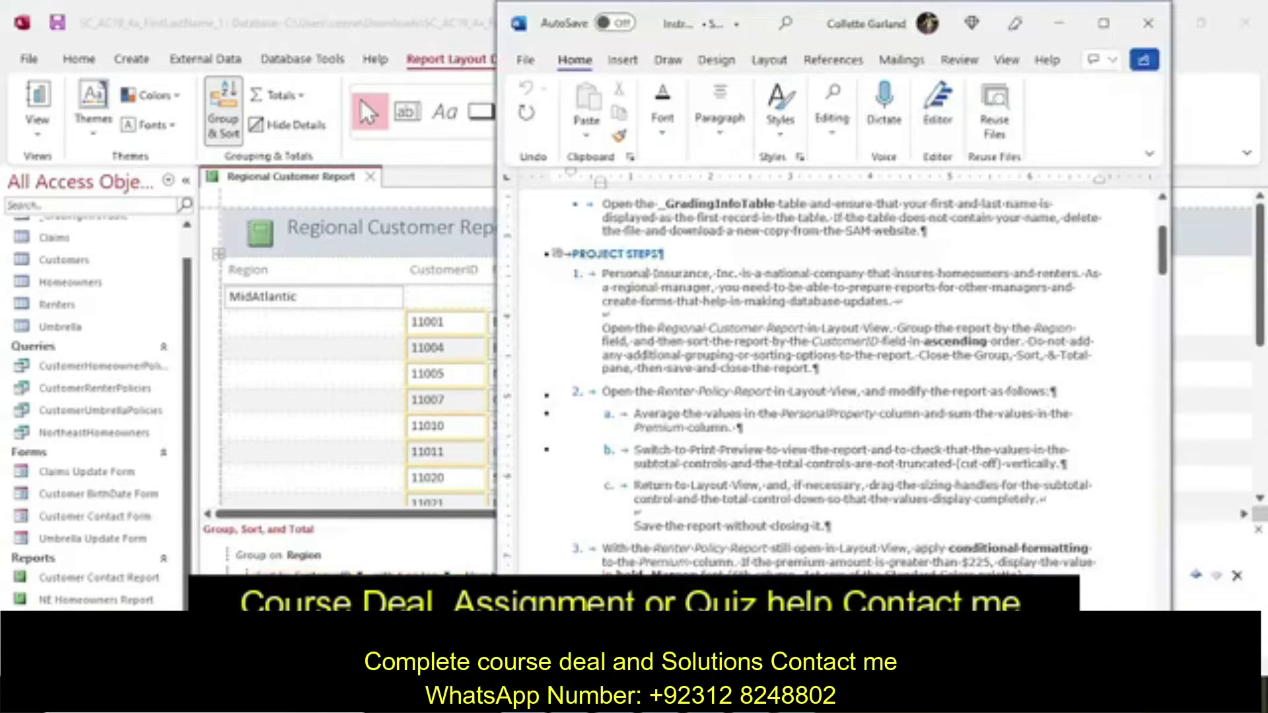
key(alt+Tab)
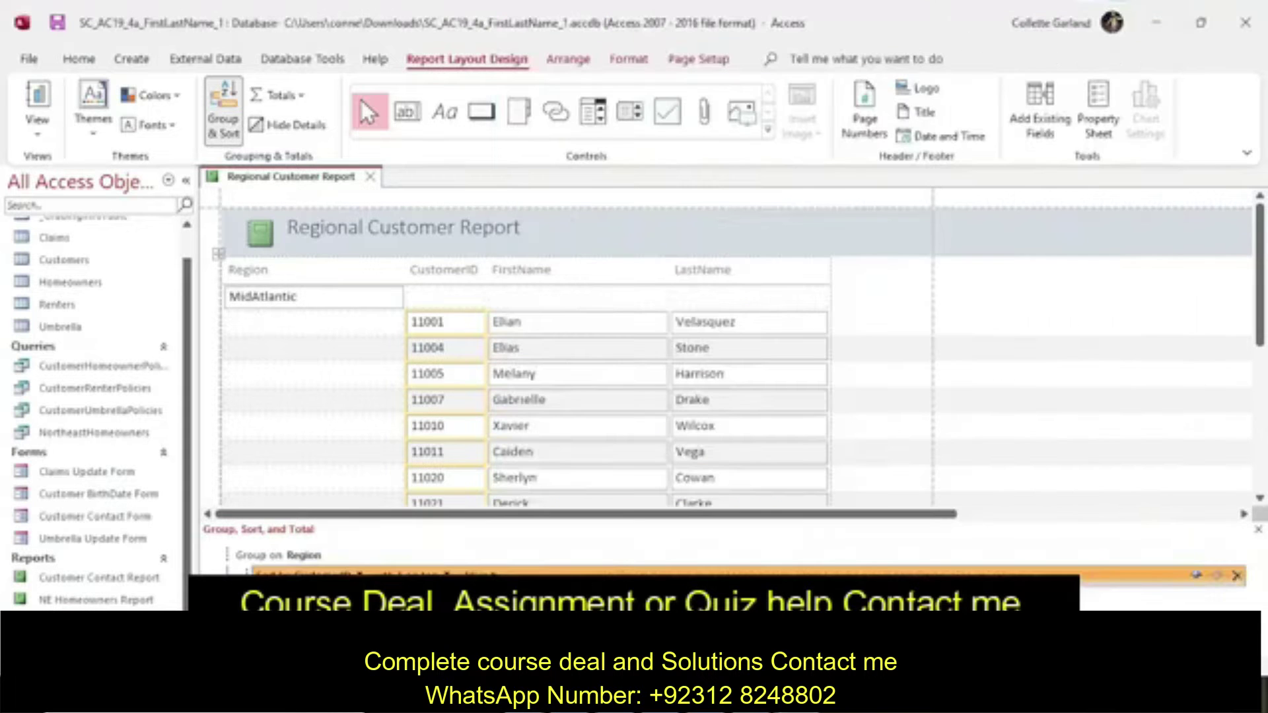
click(1258, 529)
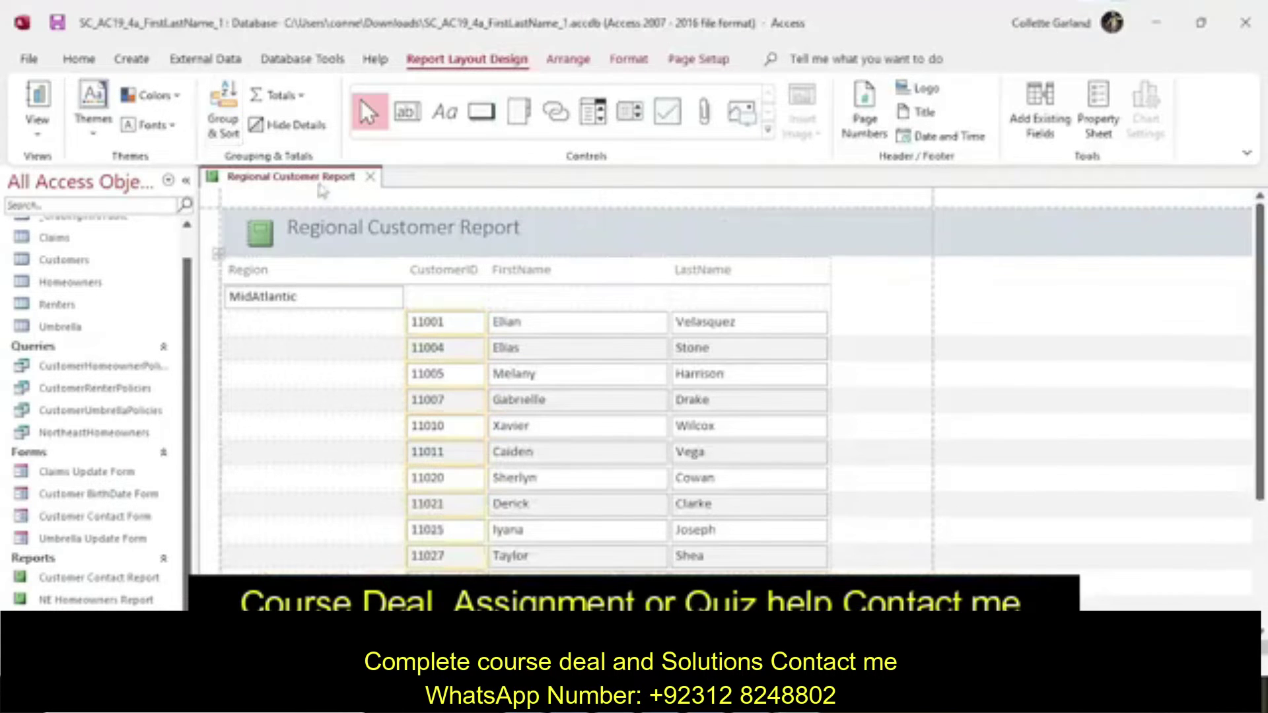
right_click(322, 187)
click(357, 326)
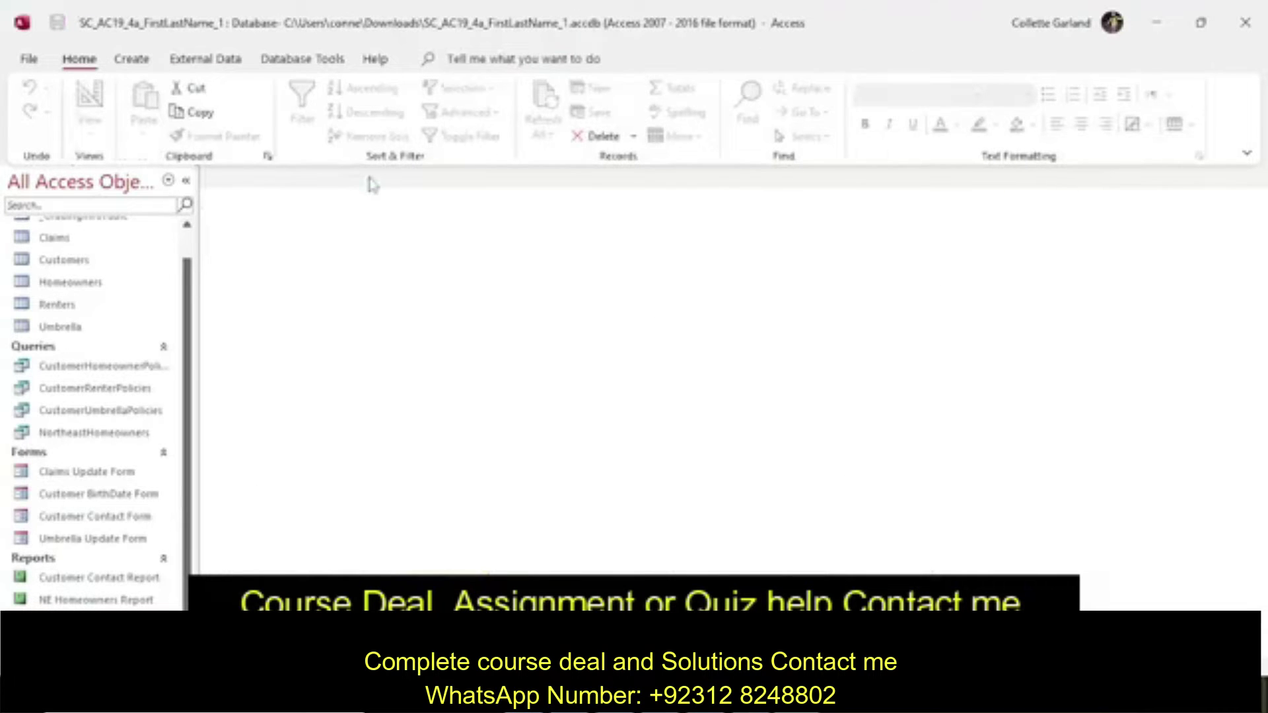
Check project step 2 in the instructions and open the Renter Policy Report in Layout View.
click(620, 697)
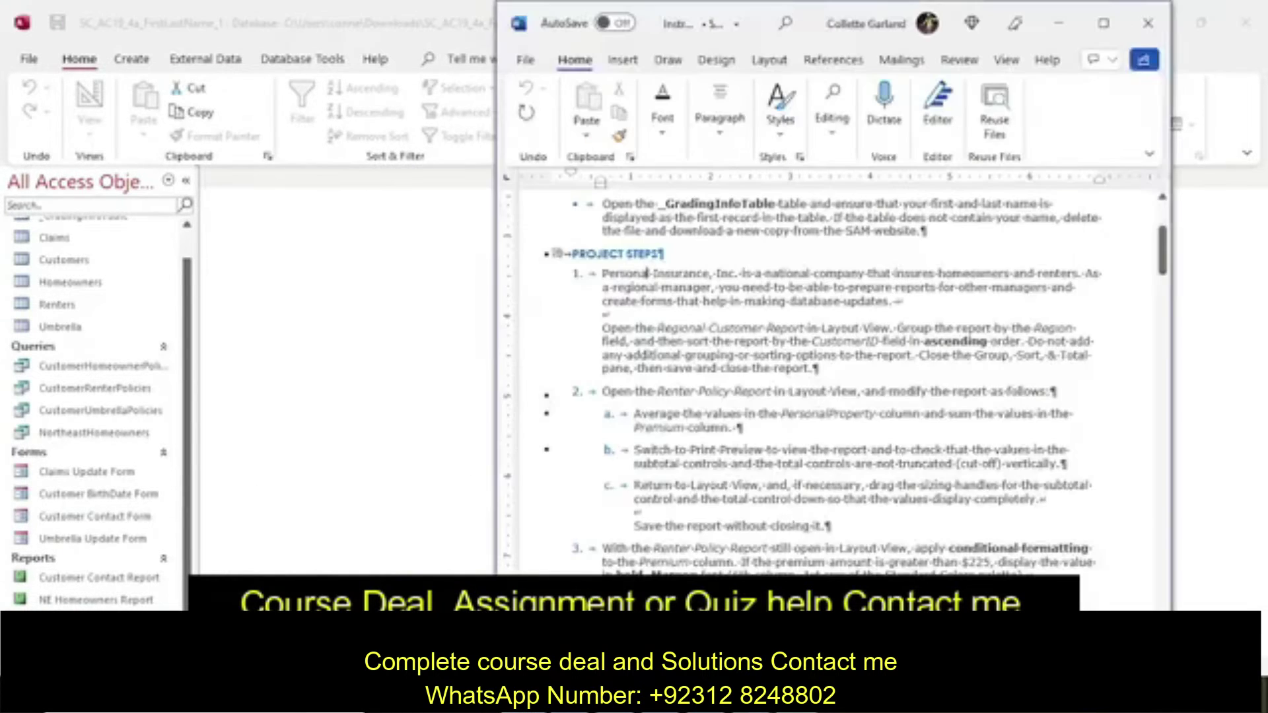
click(700, 508)
scroll(700, 508, down, 1)
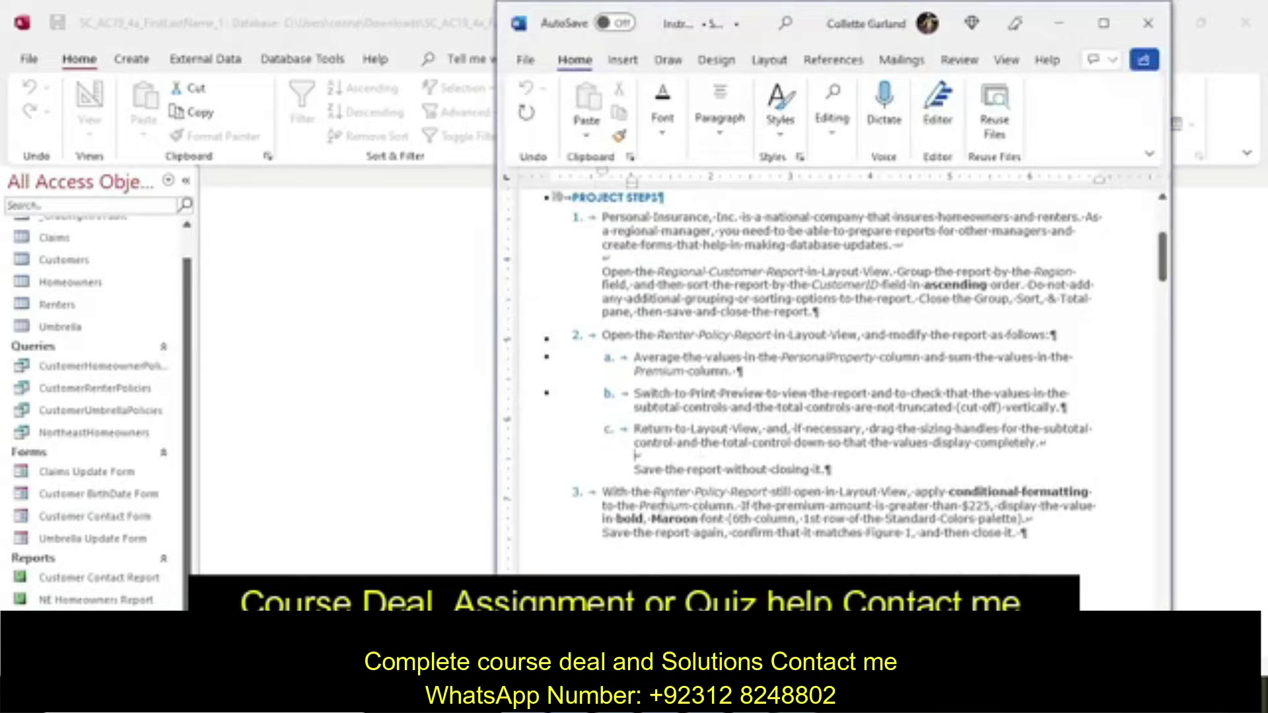
right_click(95, 639)
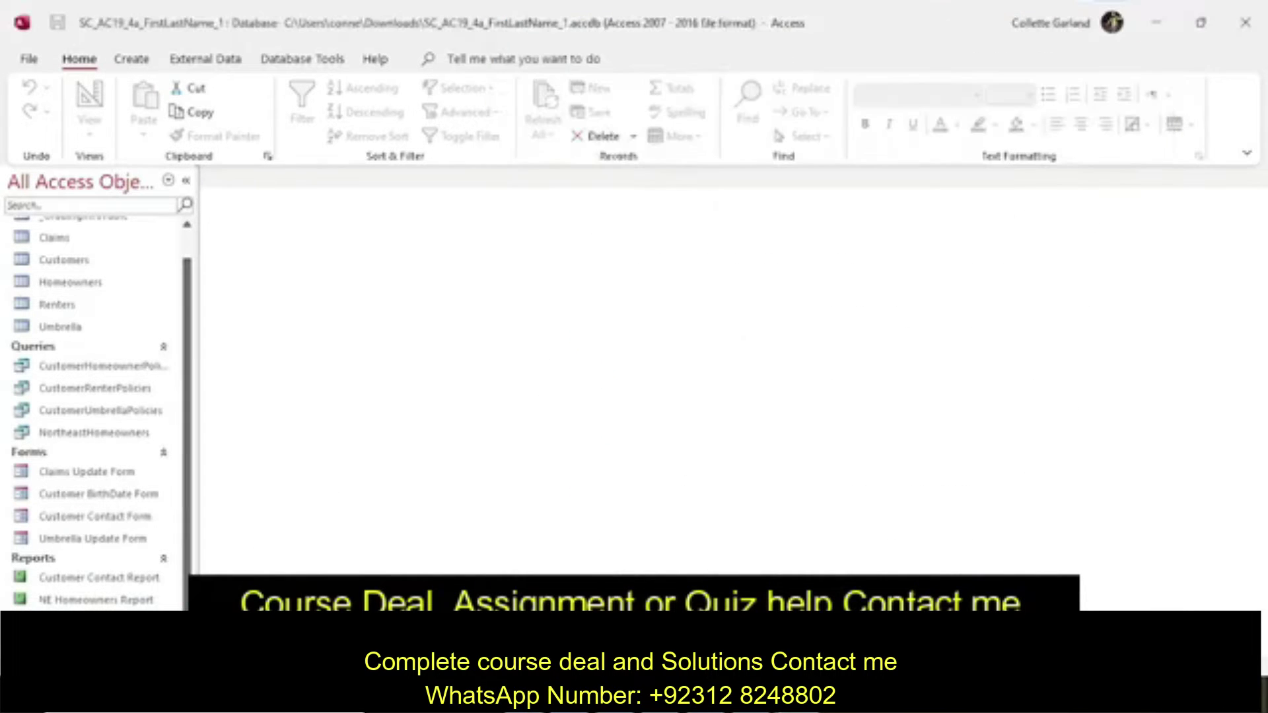
click(183, 328)
click(799, 699)
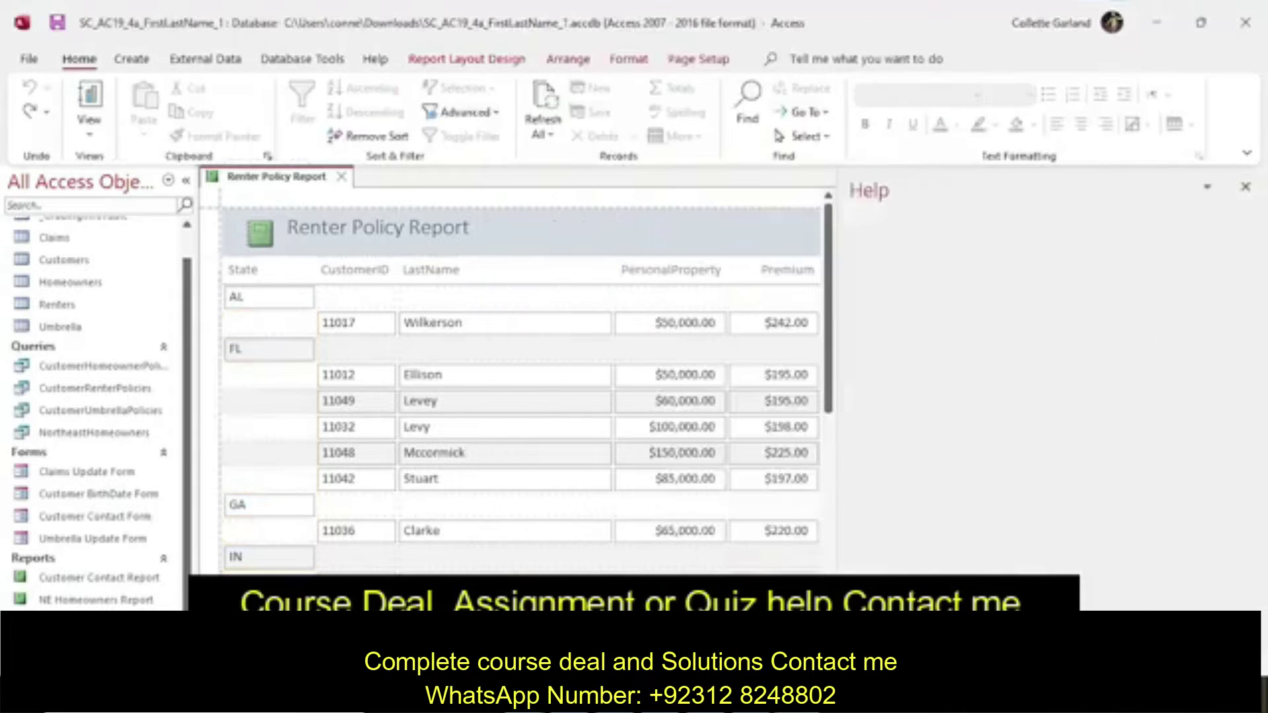
click(1246, 188)
Add an Average total to the PersonalProperty column of the Renter Policy Report.
click(708, 274)
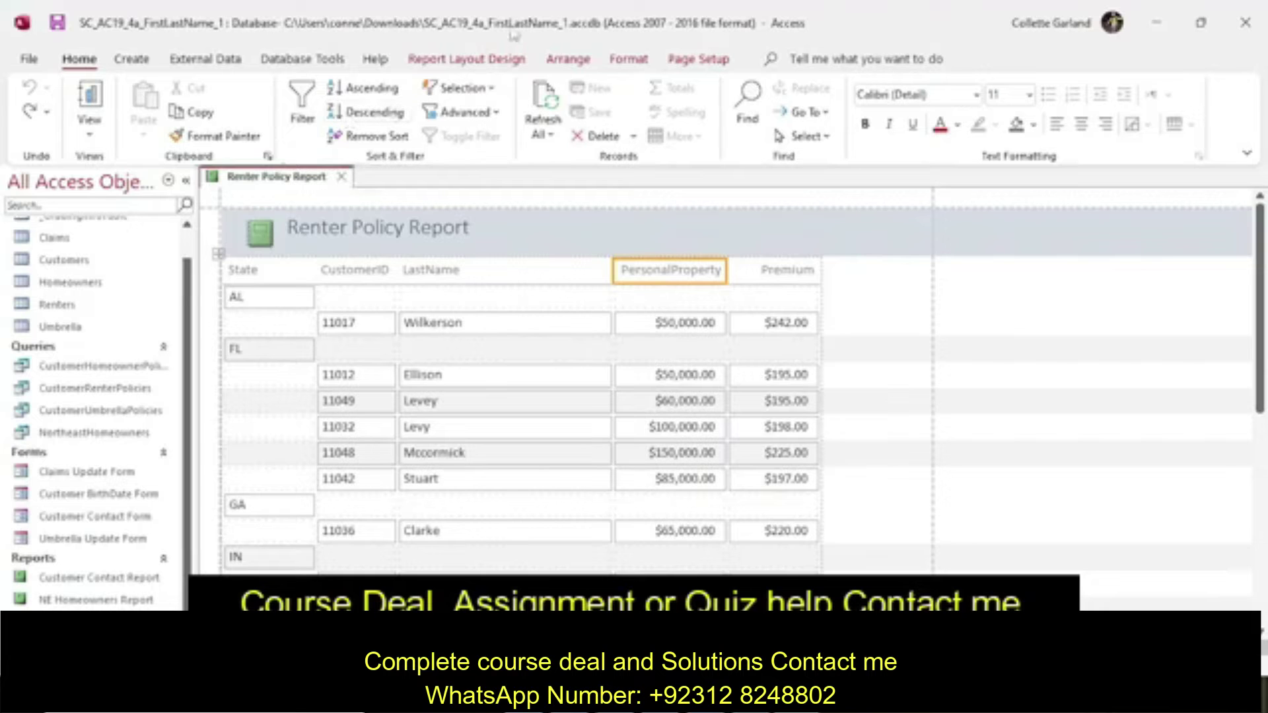
click(487, 59)
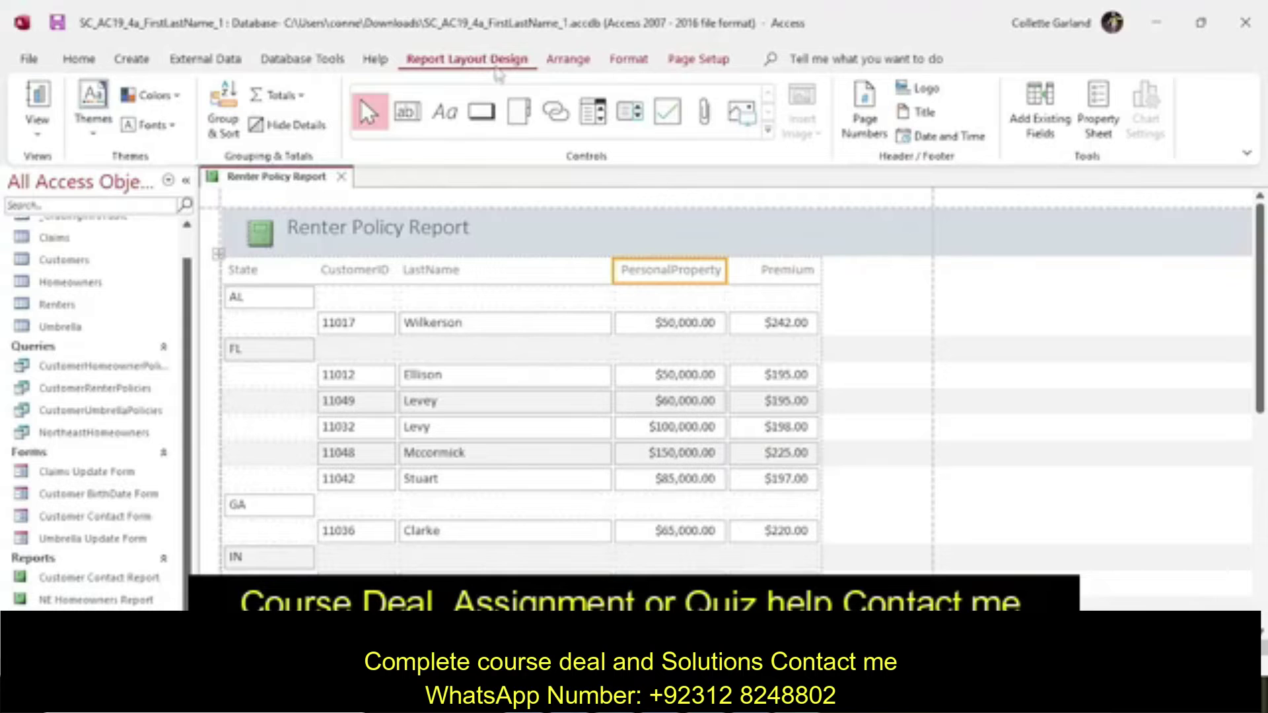
click(277, 95)
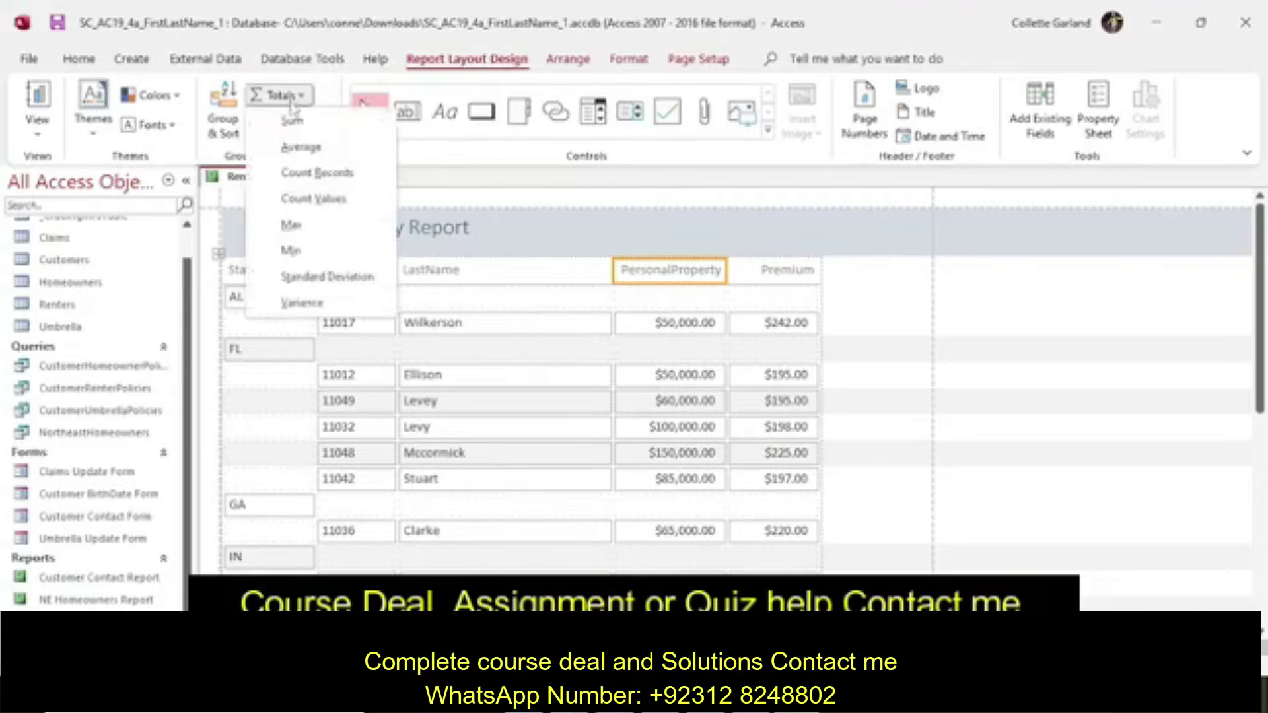
click(302, 148)
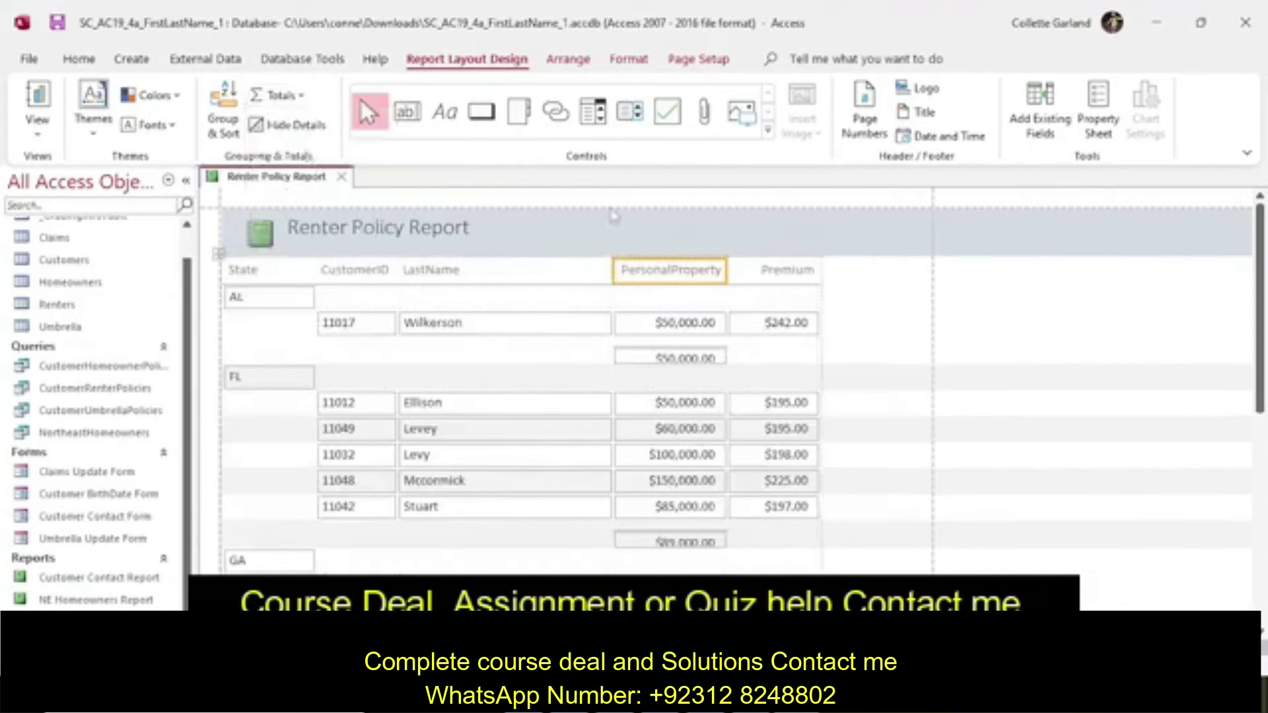
Add a Sum total to the Premium column of the Renter Policy Report.
click(764, 270)
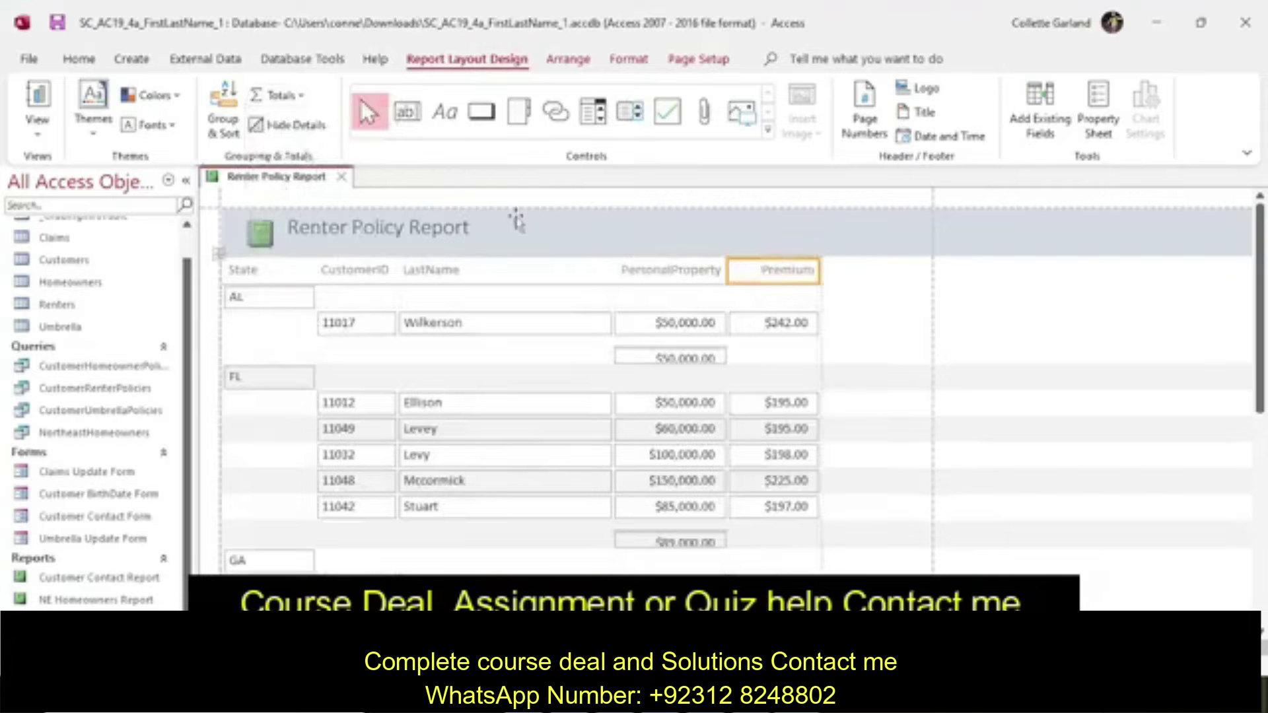
click(299, 96)
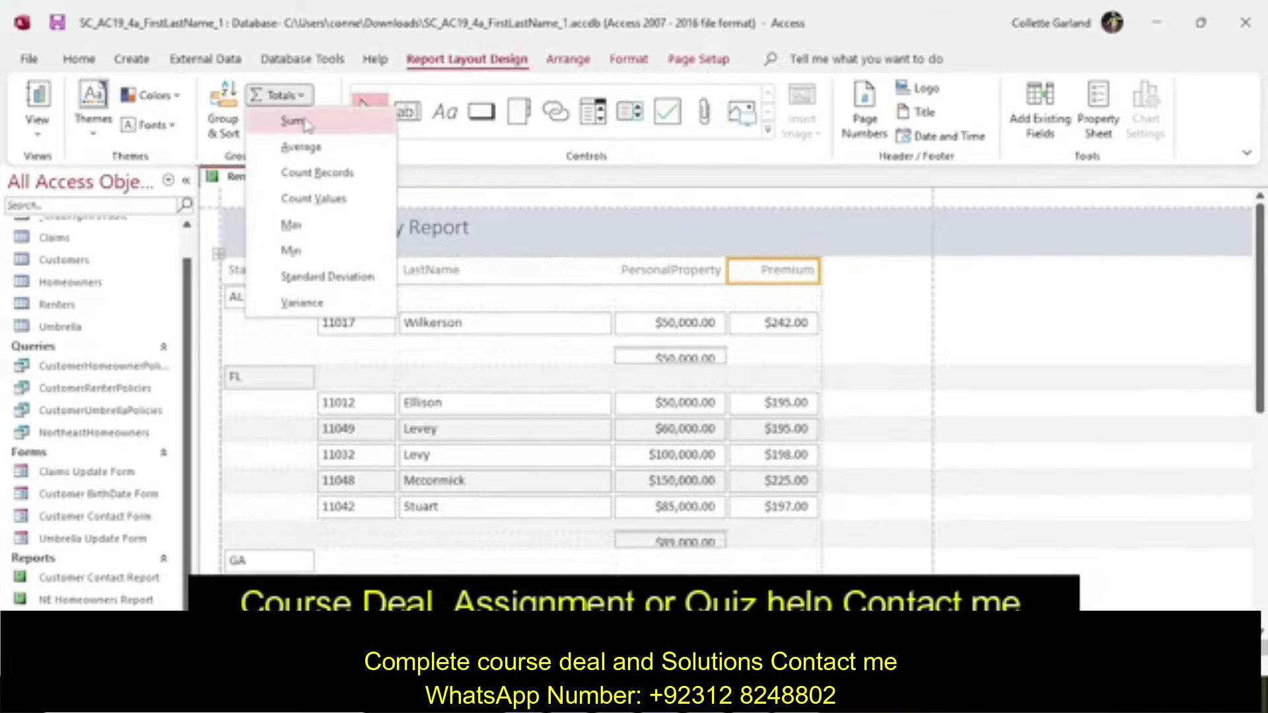
click(291, 121)
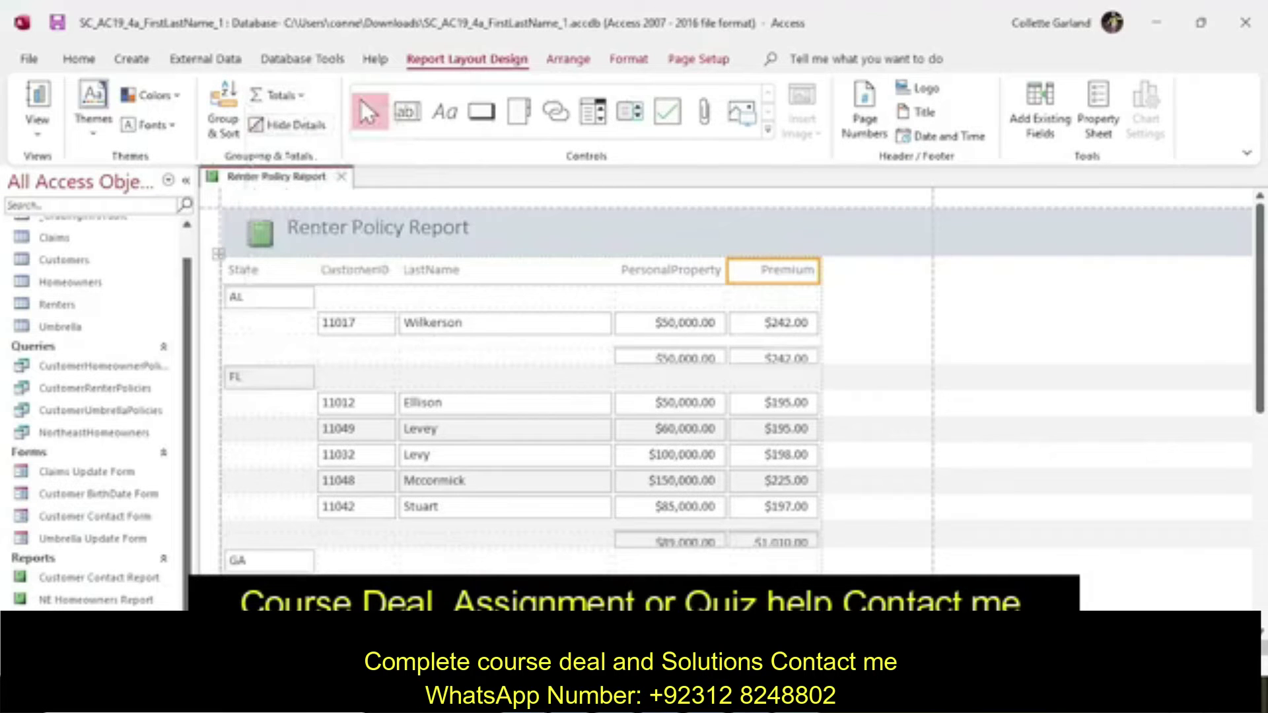
Consult the next instruction and show the Renter Policy Report in Print Preview to check its subtotal controls for truncation.
click(568, 693)
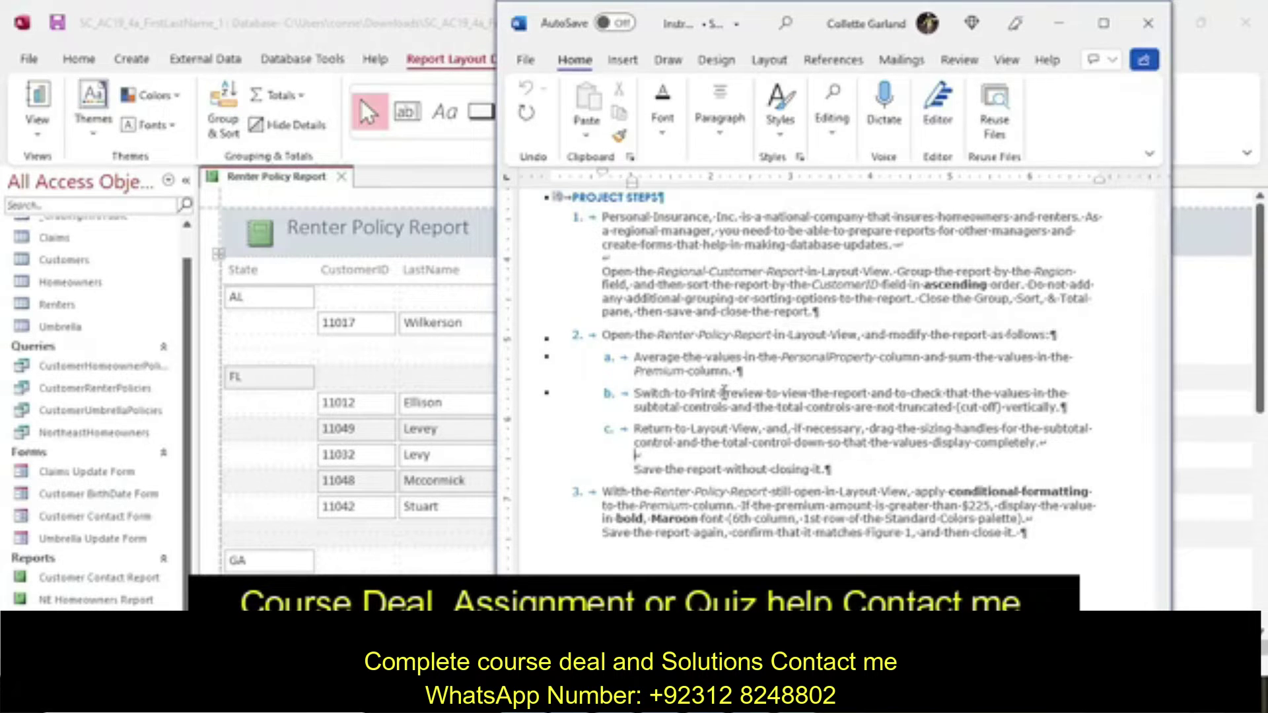
click(476, 357)
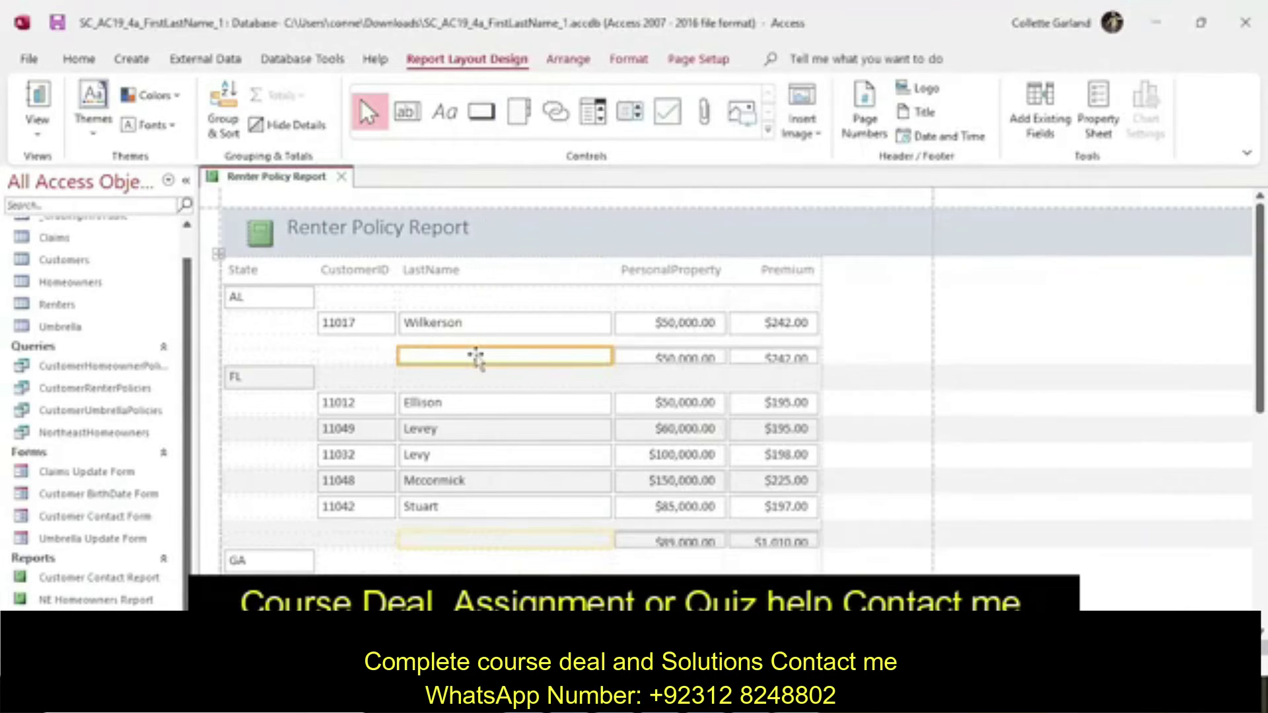
click(38, 129)
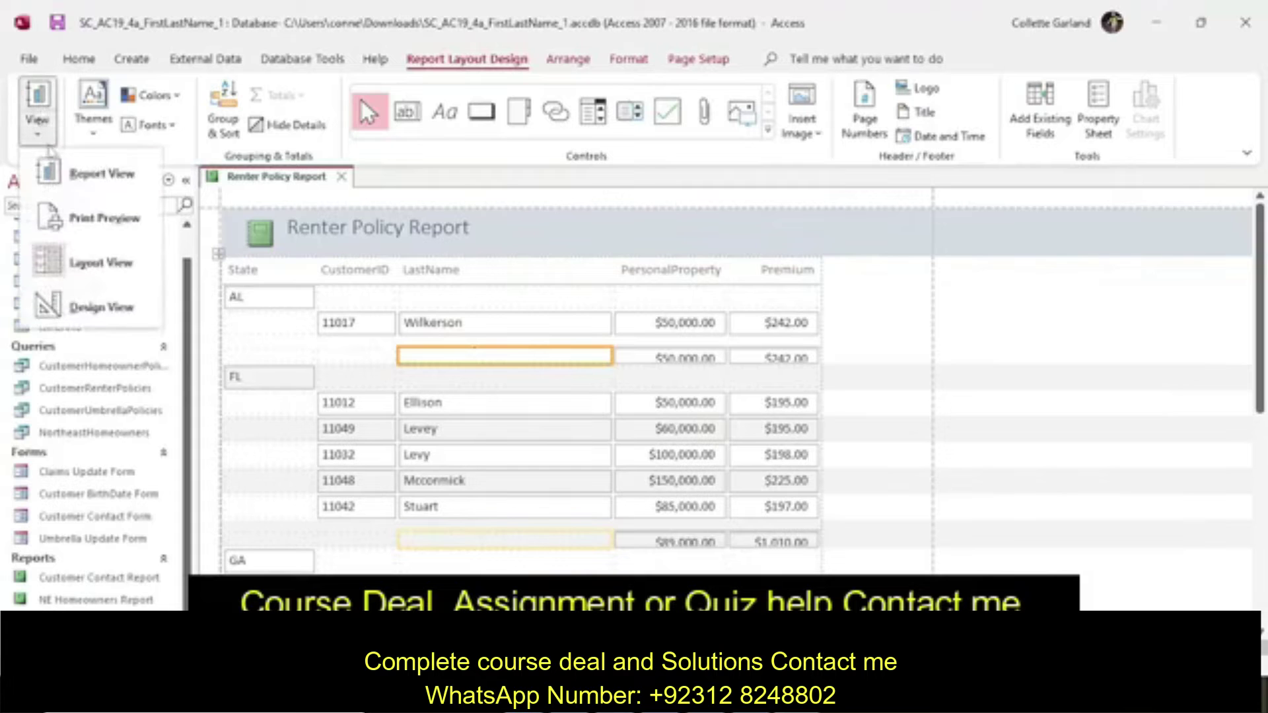
click(99, 218)
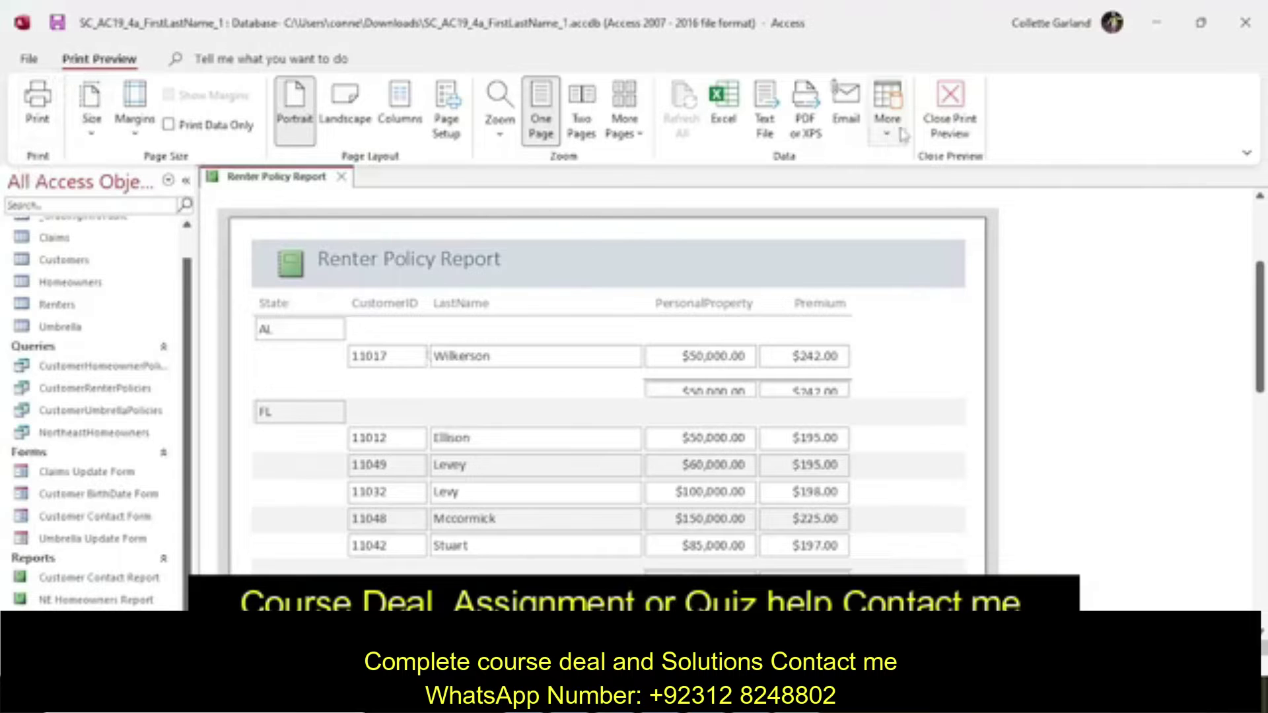
Return the Renter Policy Report to Layout View and stretch its subtotal controls downward so their values display completely.
click(941, 118)
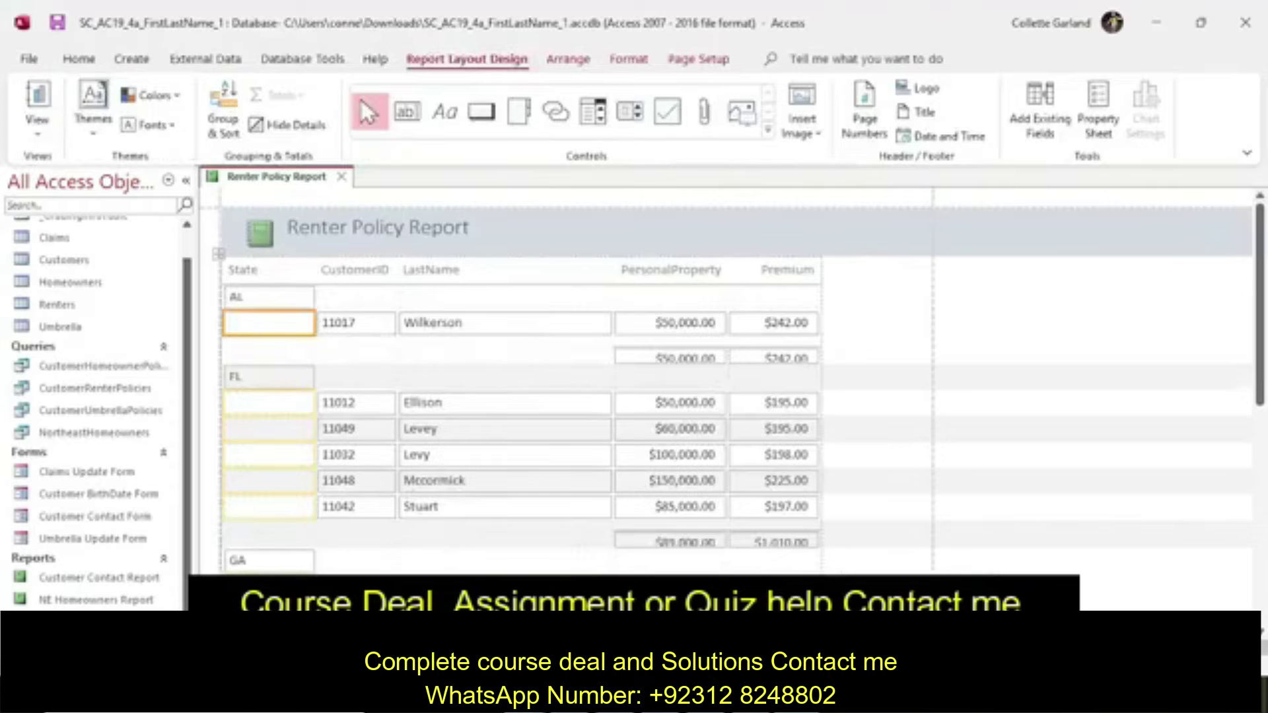
click(713, 695)
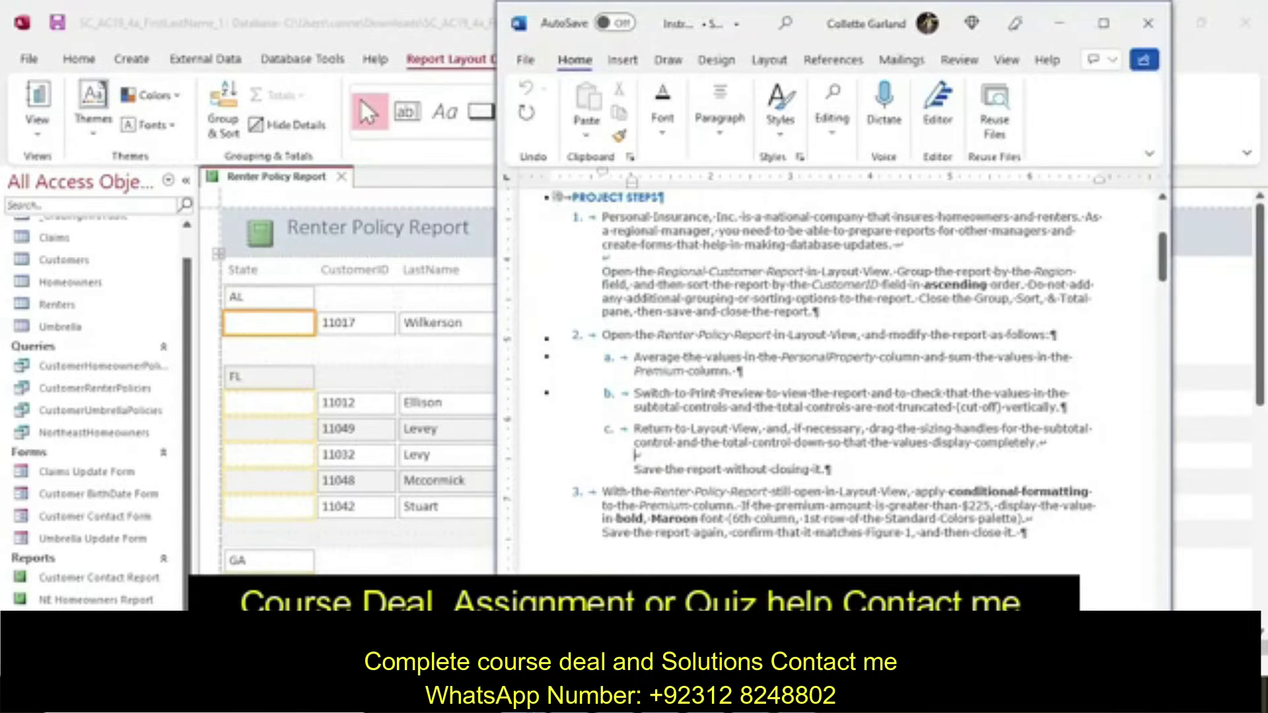
key(alt+Tab)
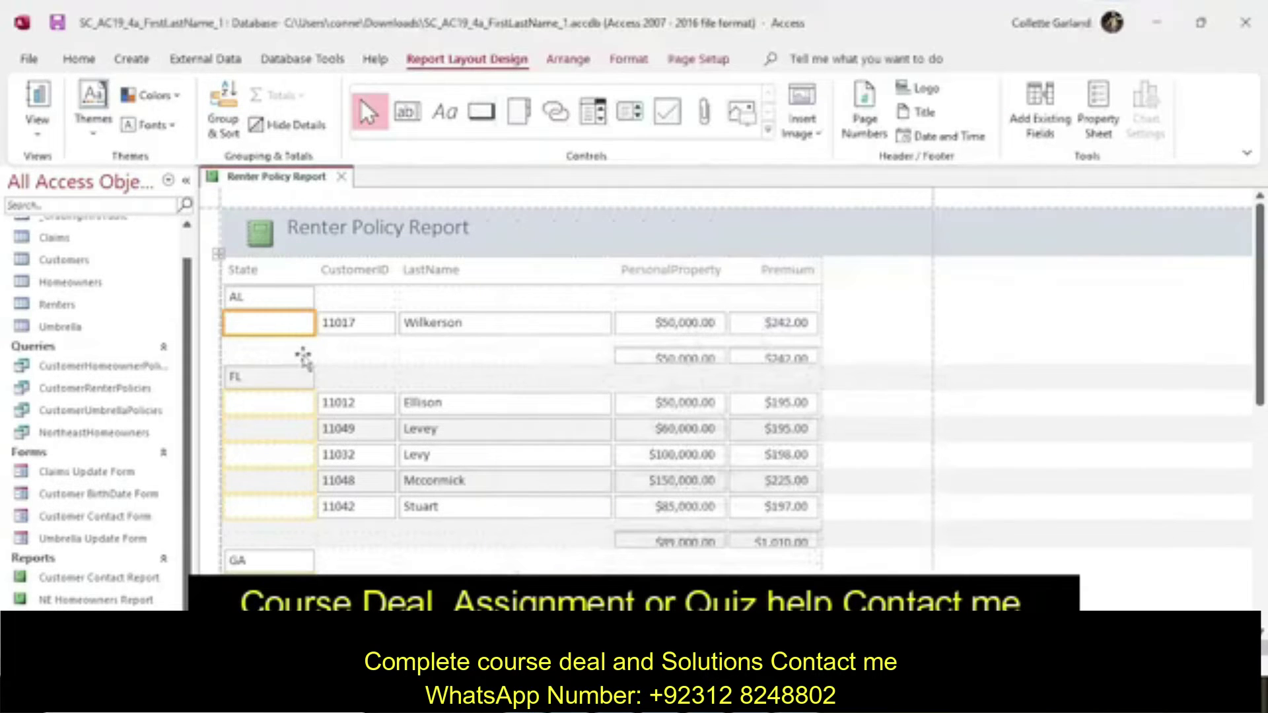
click(703, 360)
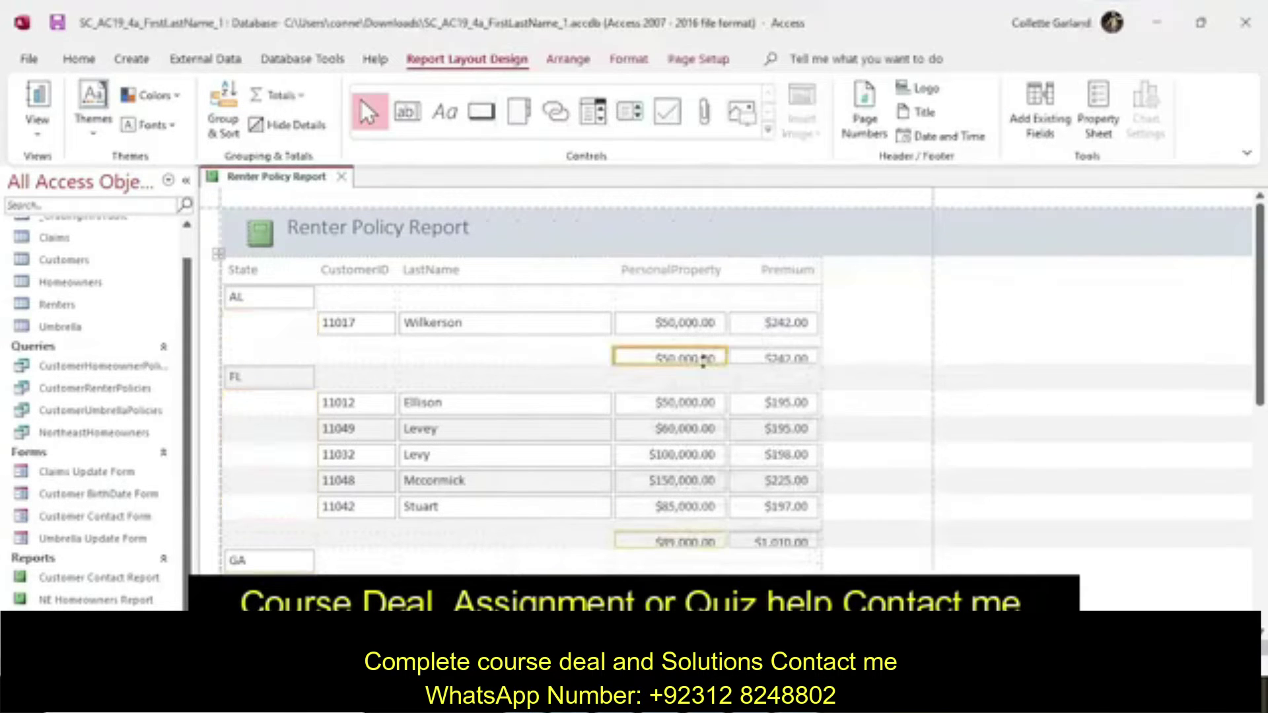
drag(703, 362, 707, 373)
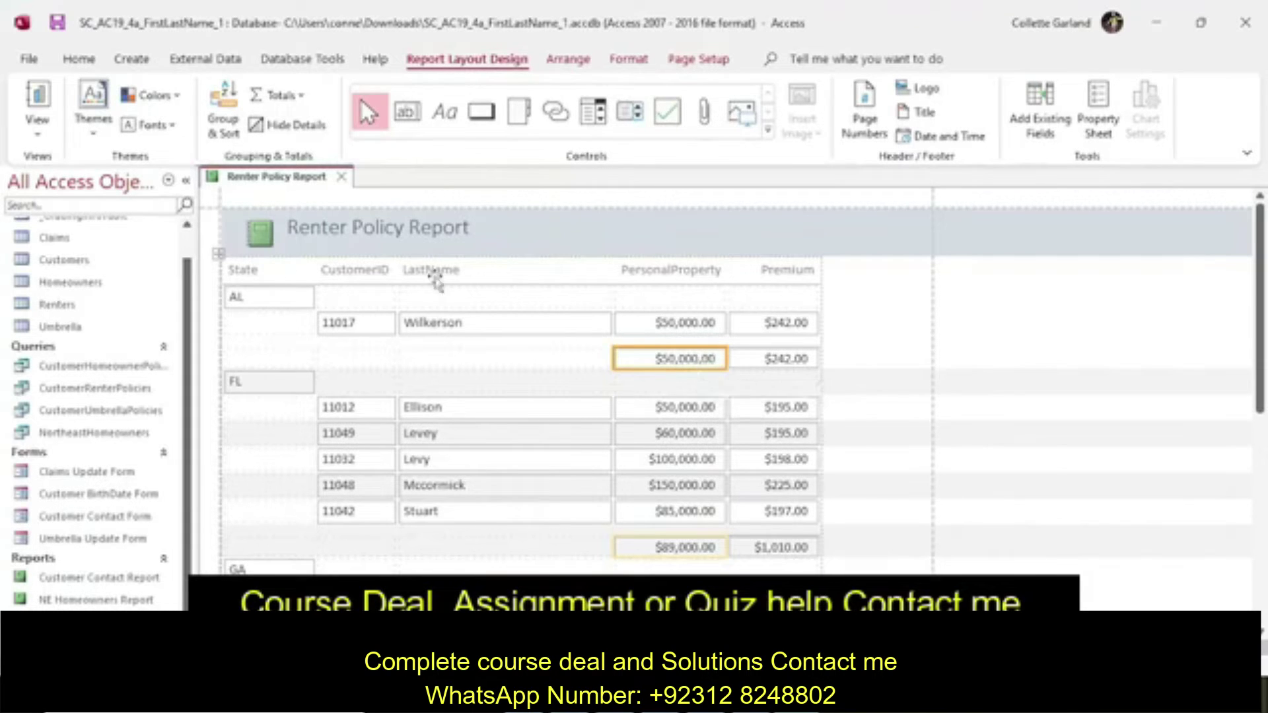
Check the resized subtotal controls in Print Preview and return to Layout View.
click(37, 129)
click(64, 198)
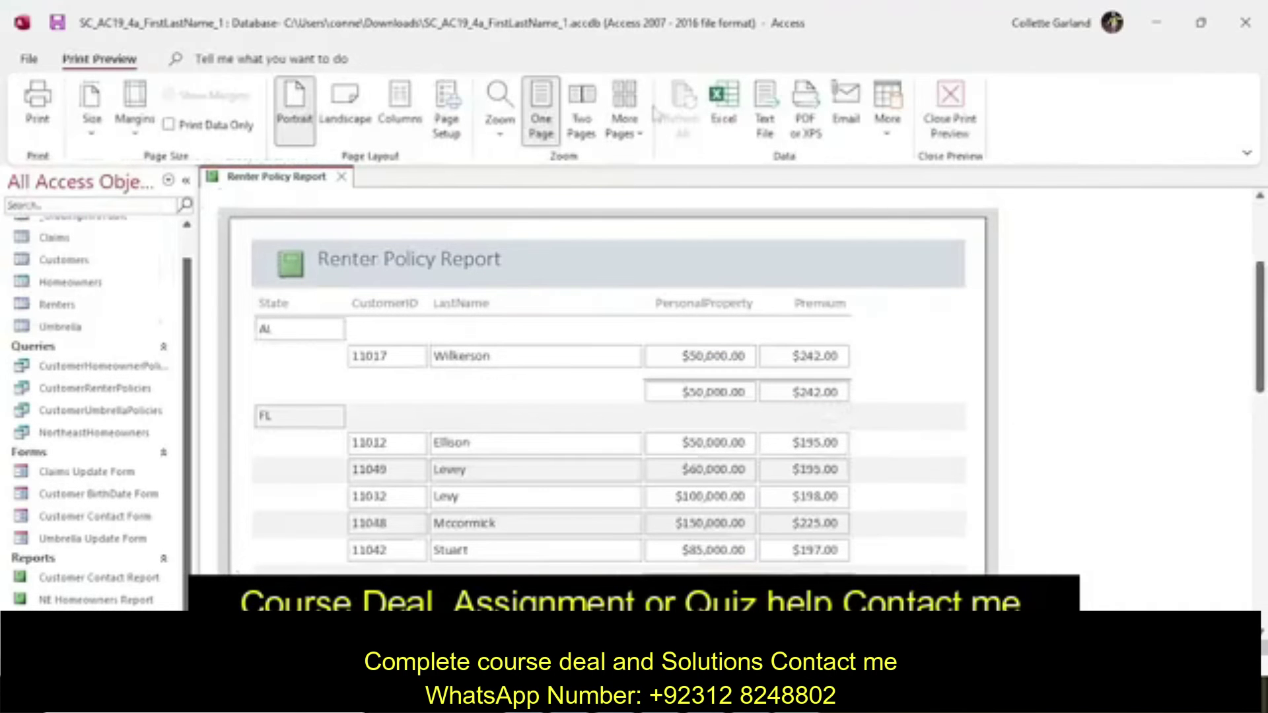
click(950, 105)
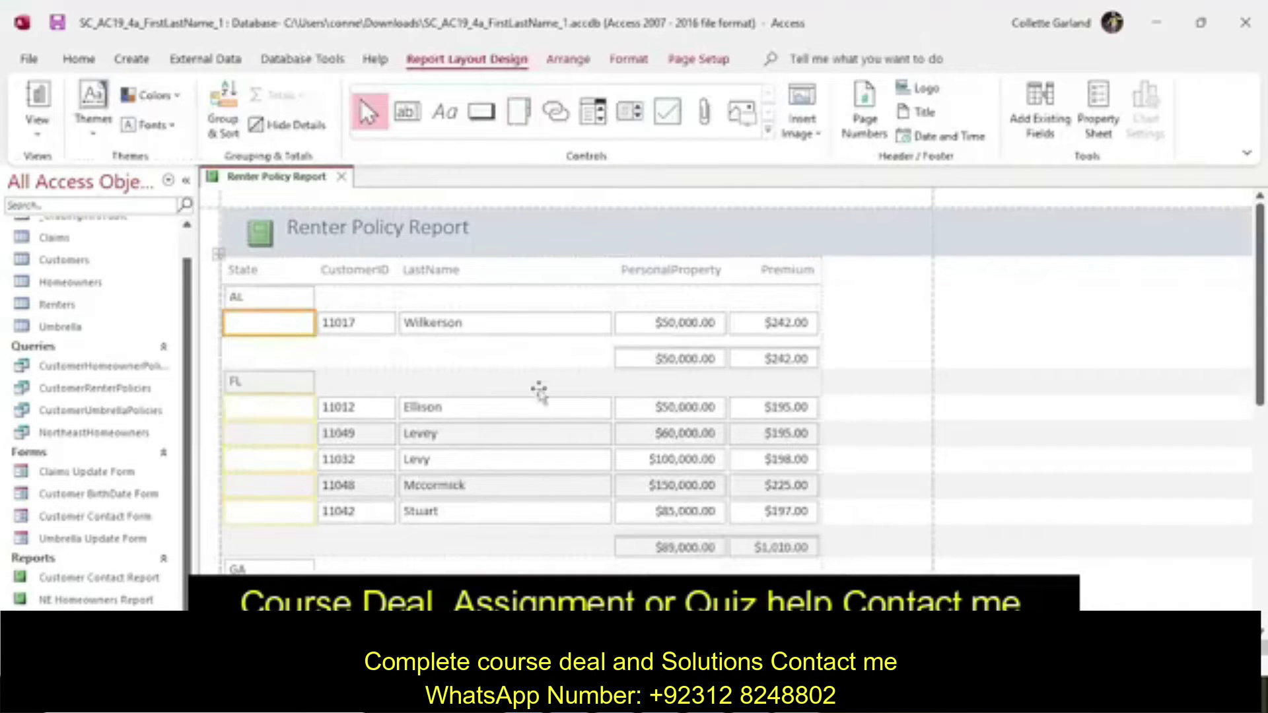
Consult the save instruction in project step 2 and save the Renter Policy Report without closing it.
click(786, 693)
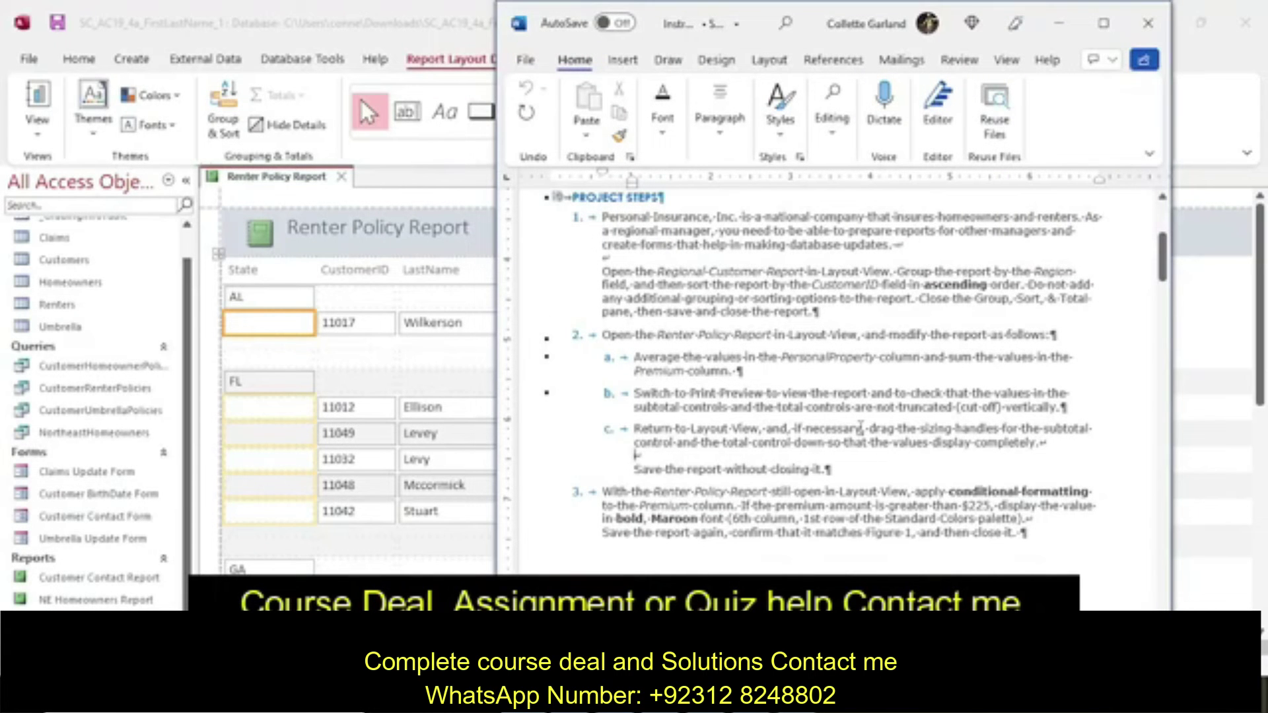
click(360, 362)
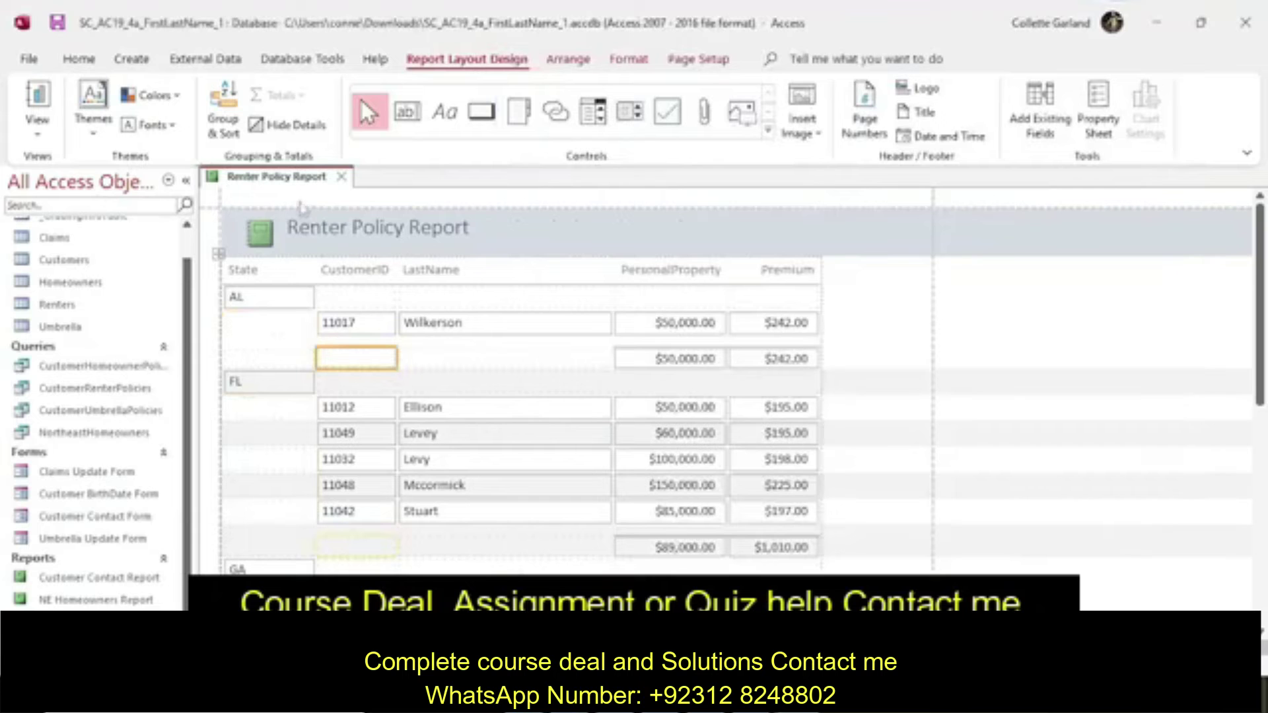
right_click(288, 176)
click(313, 191)
Read project step 3 and start a new conditional formatting rule for the Premium column values in the Renter Policy Report.
click(548, 699)
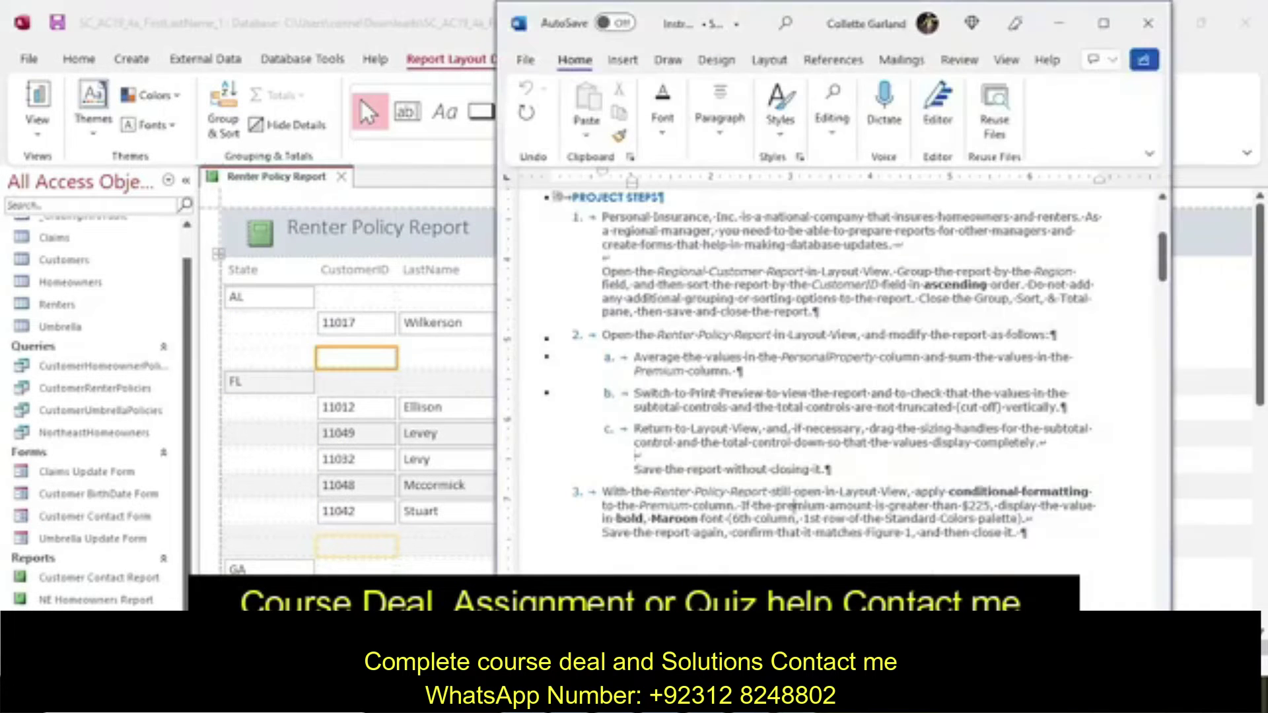
scroll(795, 505, down, 4)
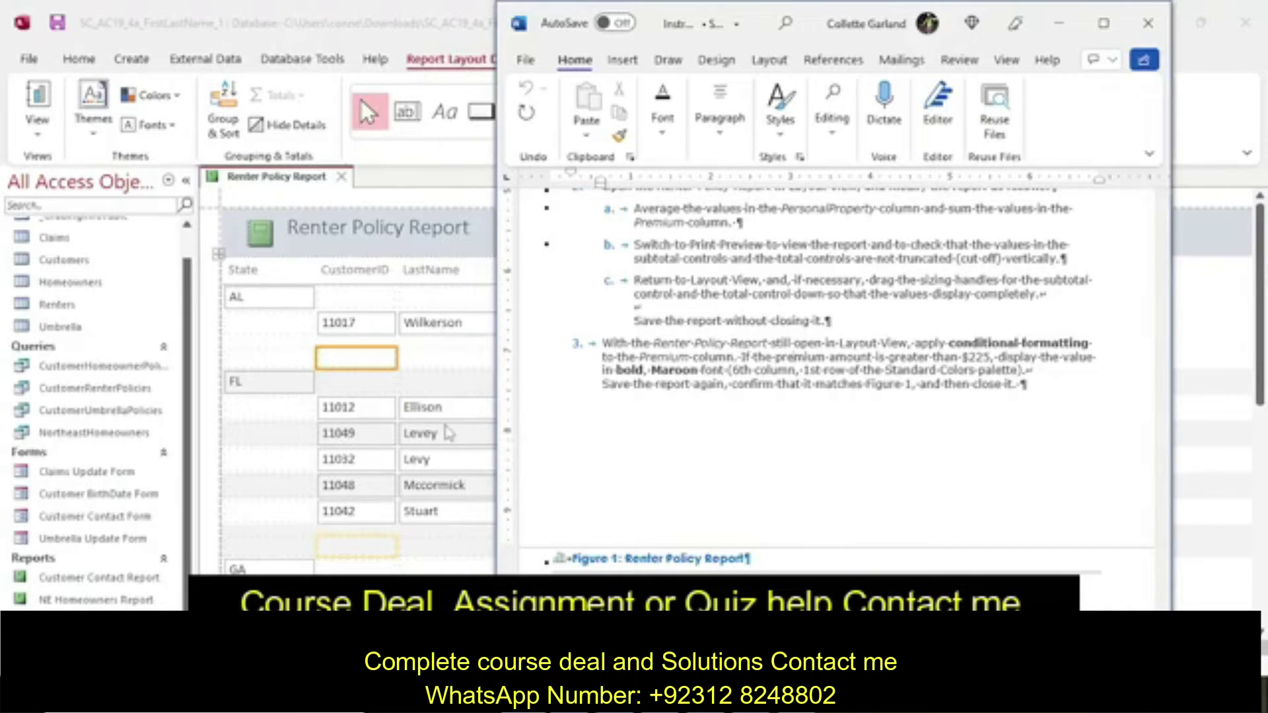
click(449, 433)
click(784, 270)
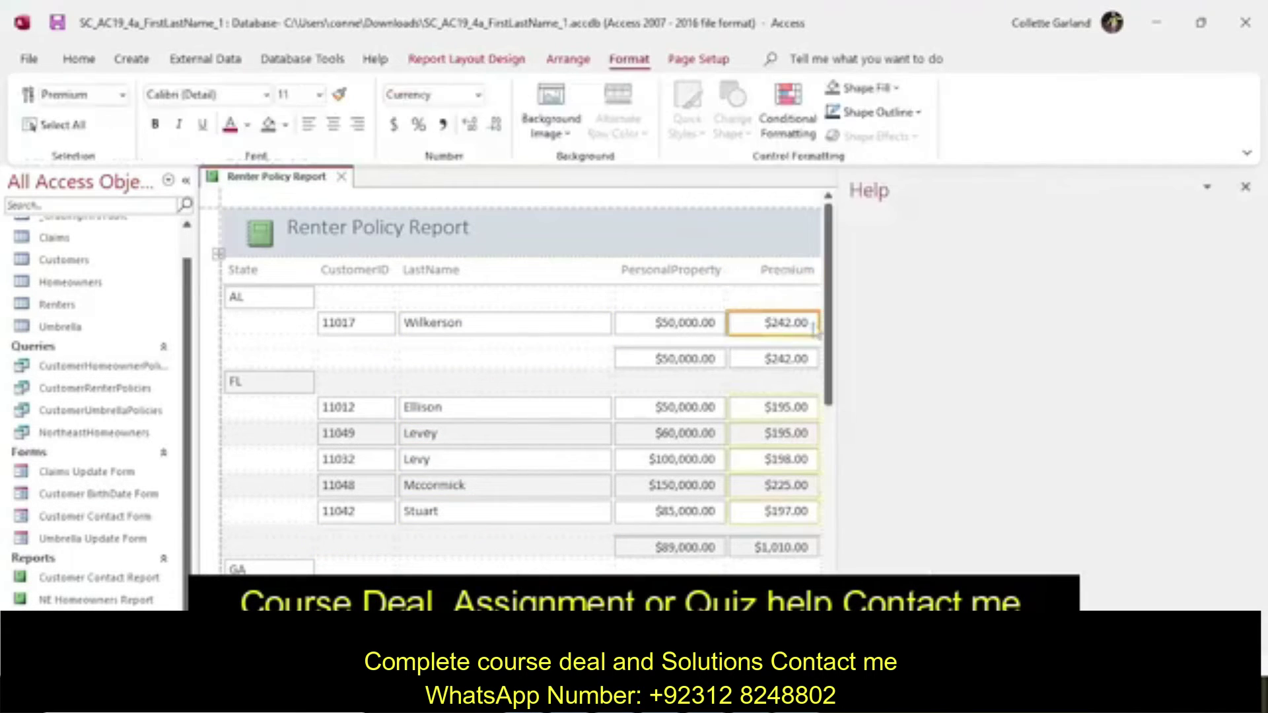
click(1244, 187)
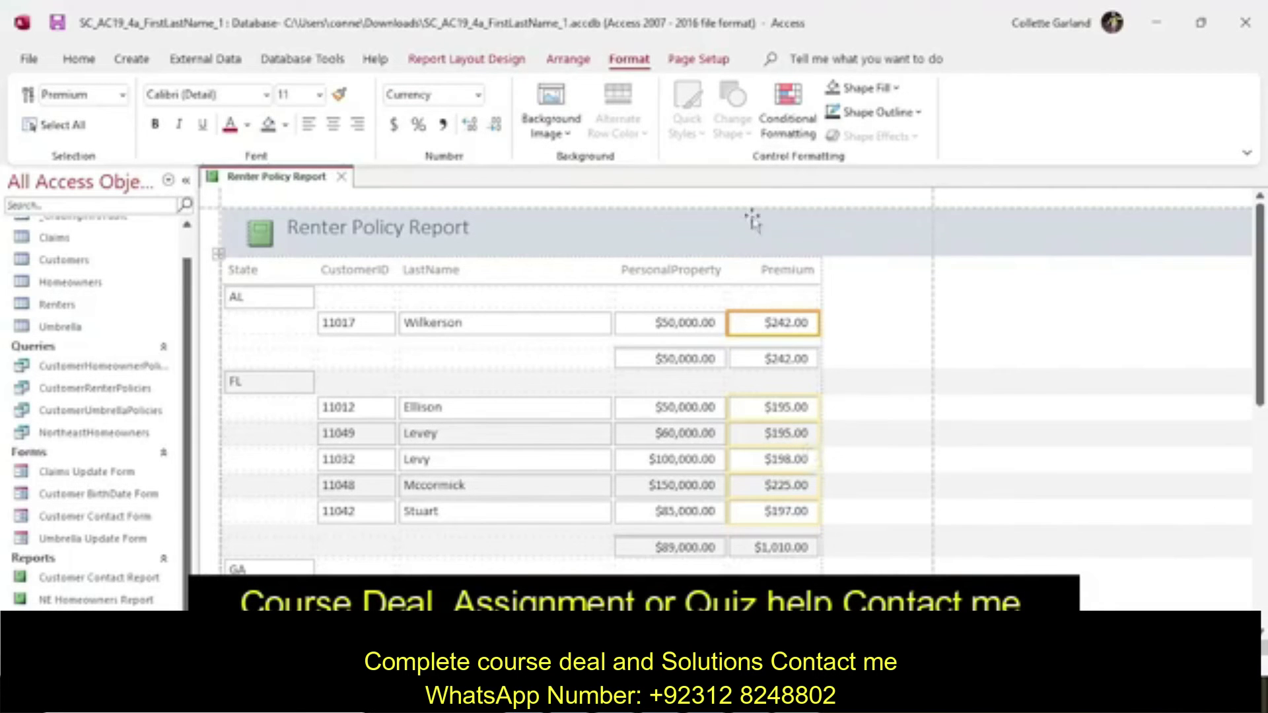
click(789, 115)
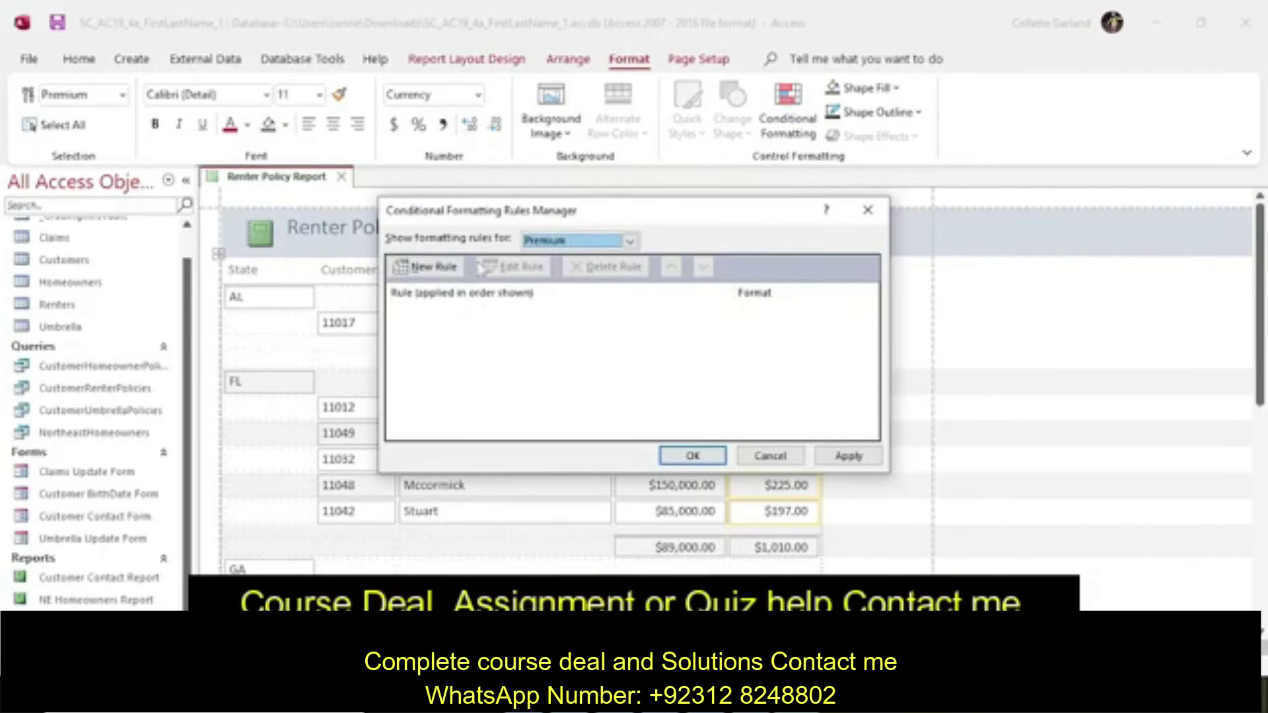
click(454, 268)
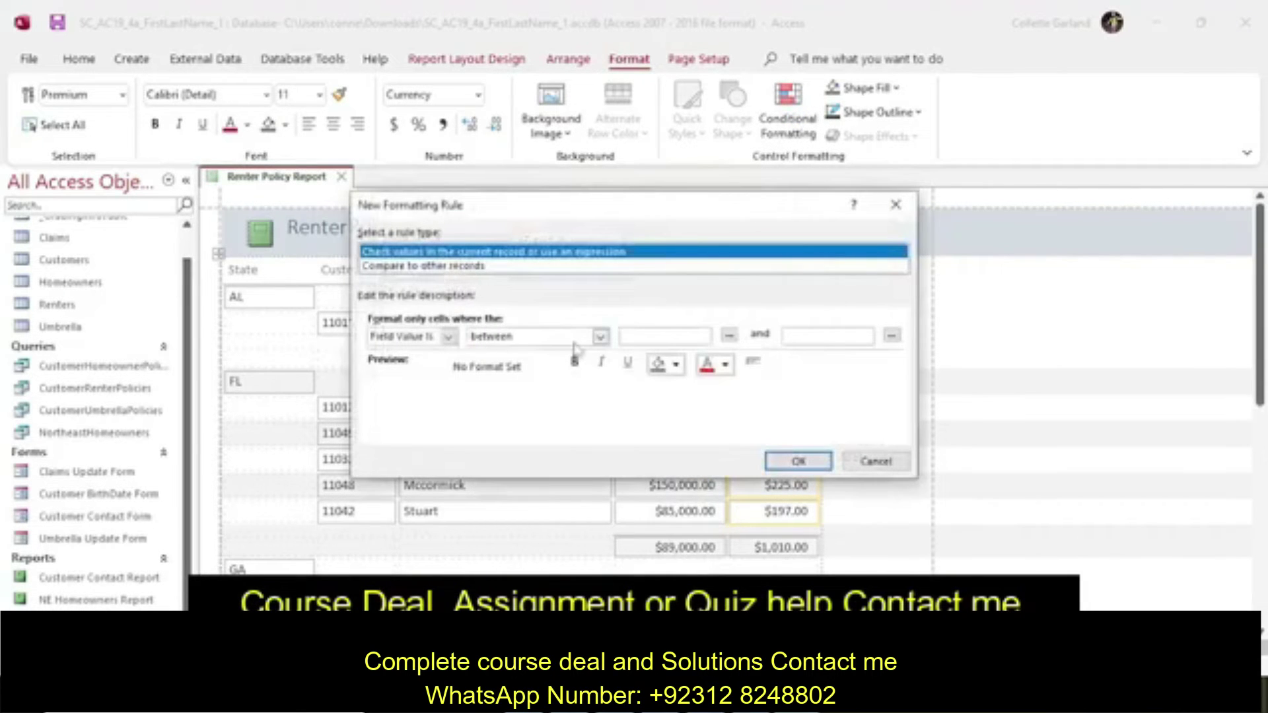
Define the rule as field value equal to 225 with a bold, Maroon font from the Standard Colors palette.
click(600, 337)
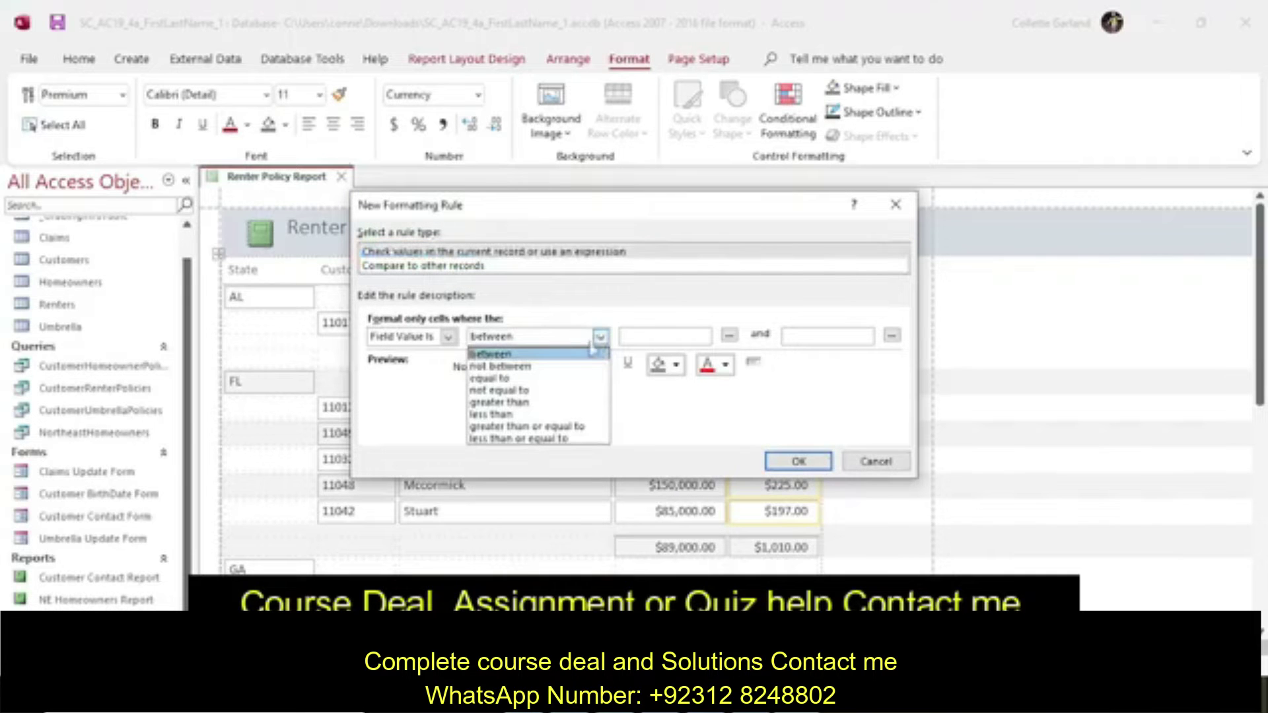
click(569, 379)
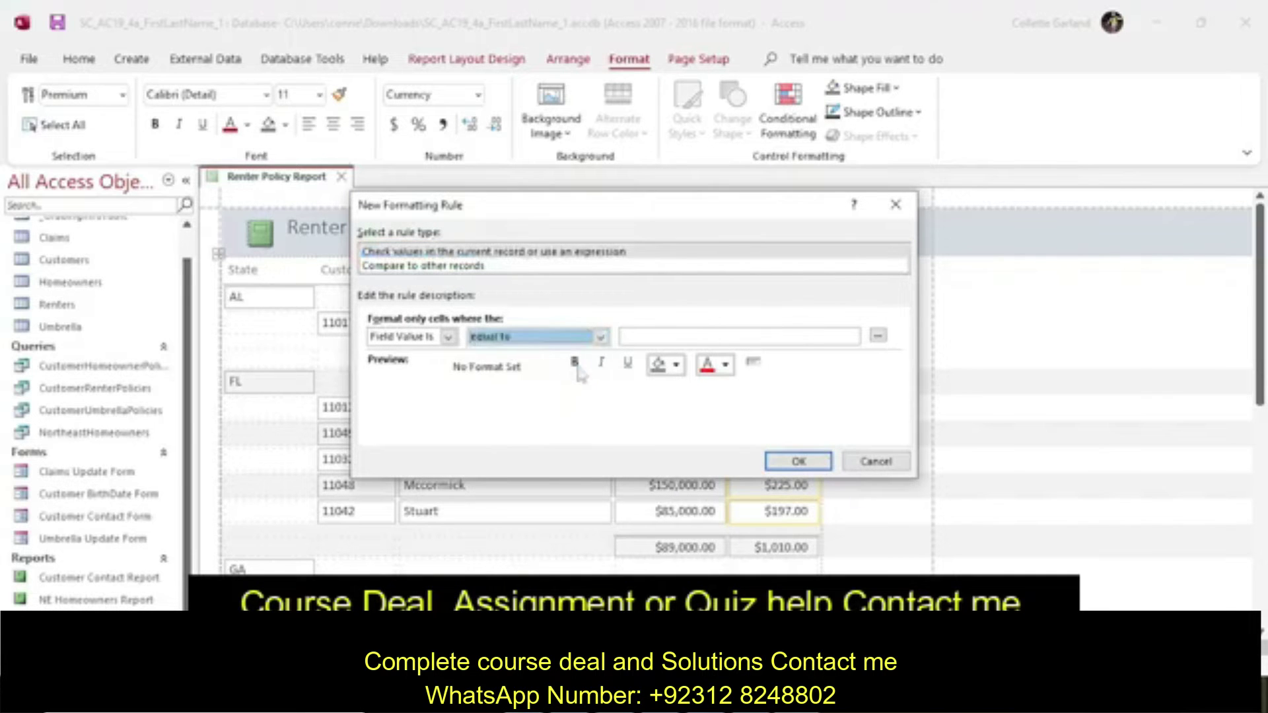
click(633, 338)
text(225)
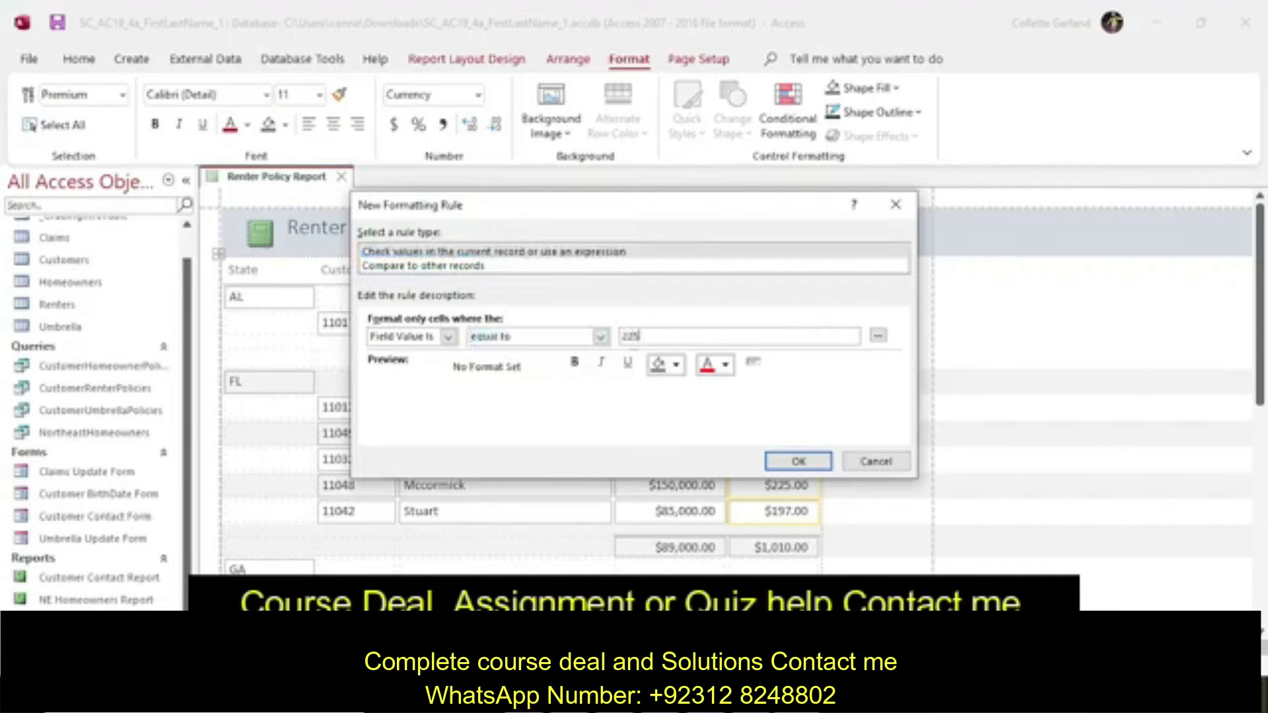
click(576, 364)
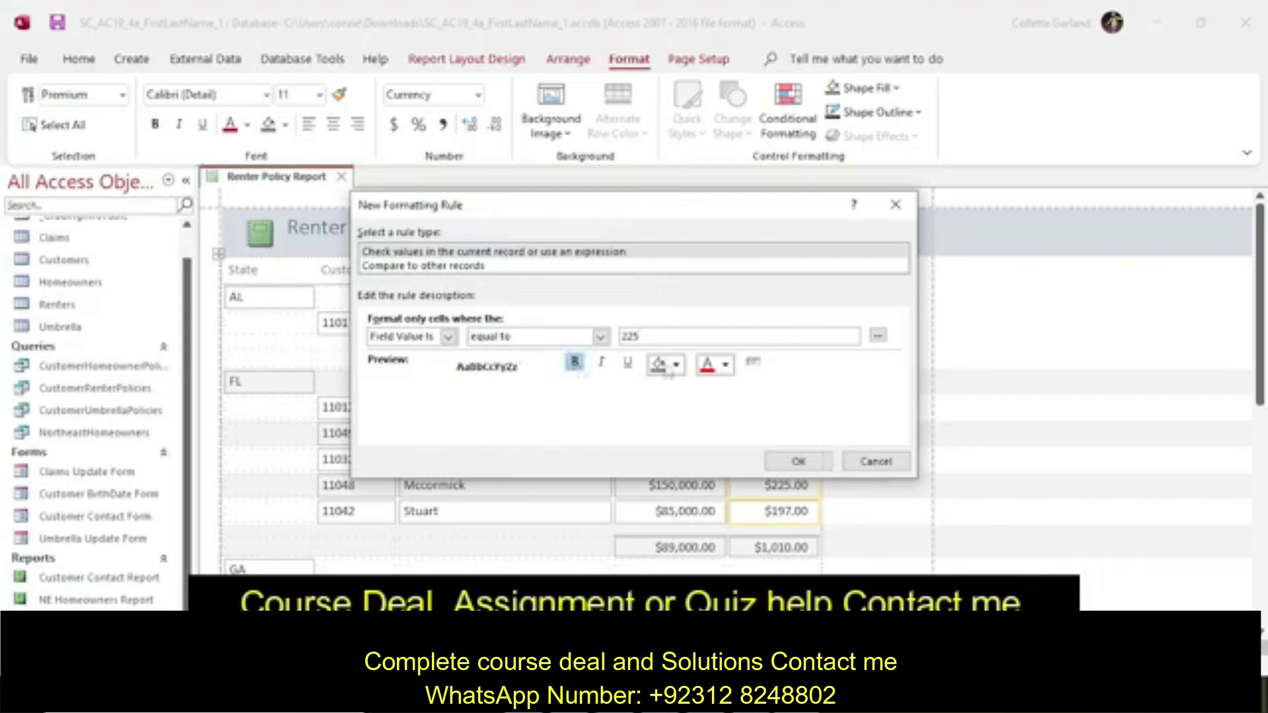
click(724, 365)
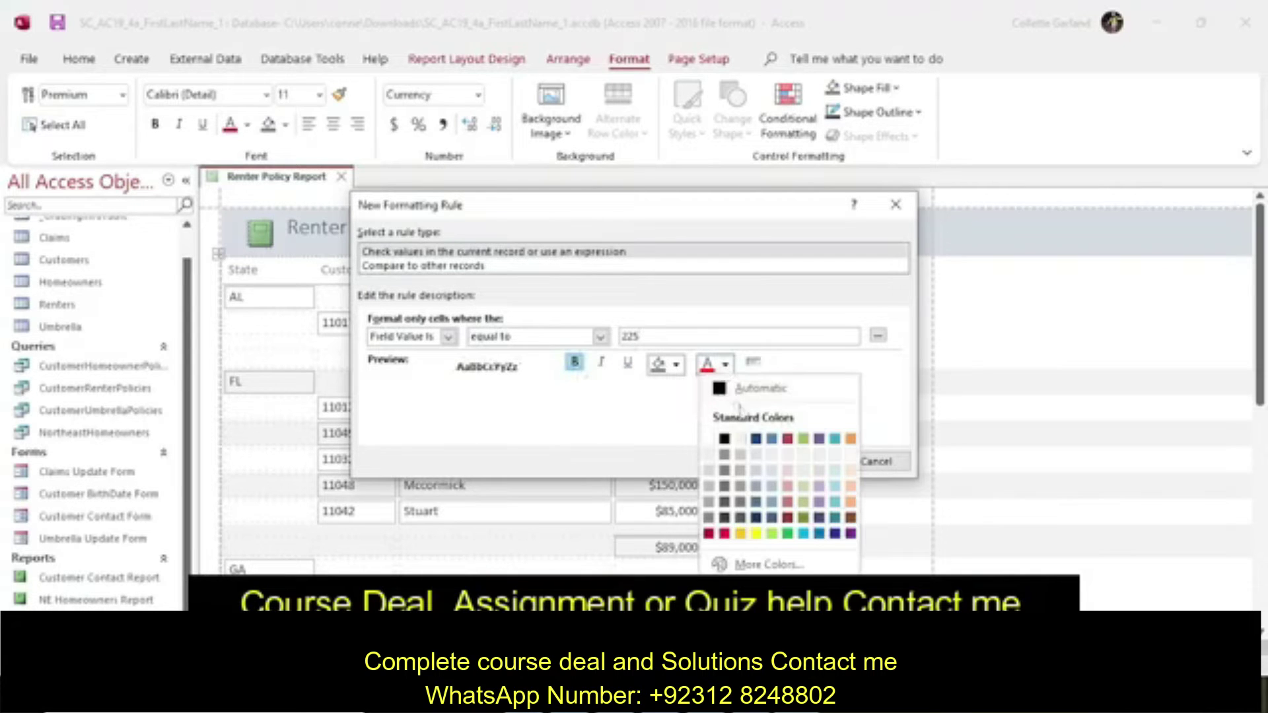
click(788, 439)
Recheck the instruction, change the rule's comparison to greater than, and apply the rule to the Premium column.
key(alt+Tab)
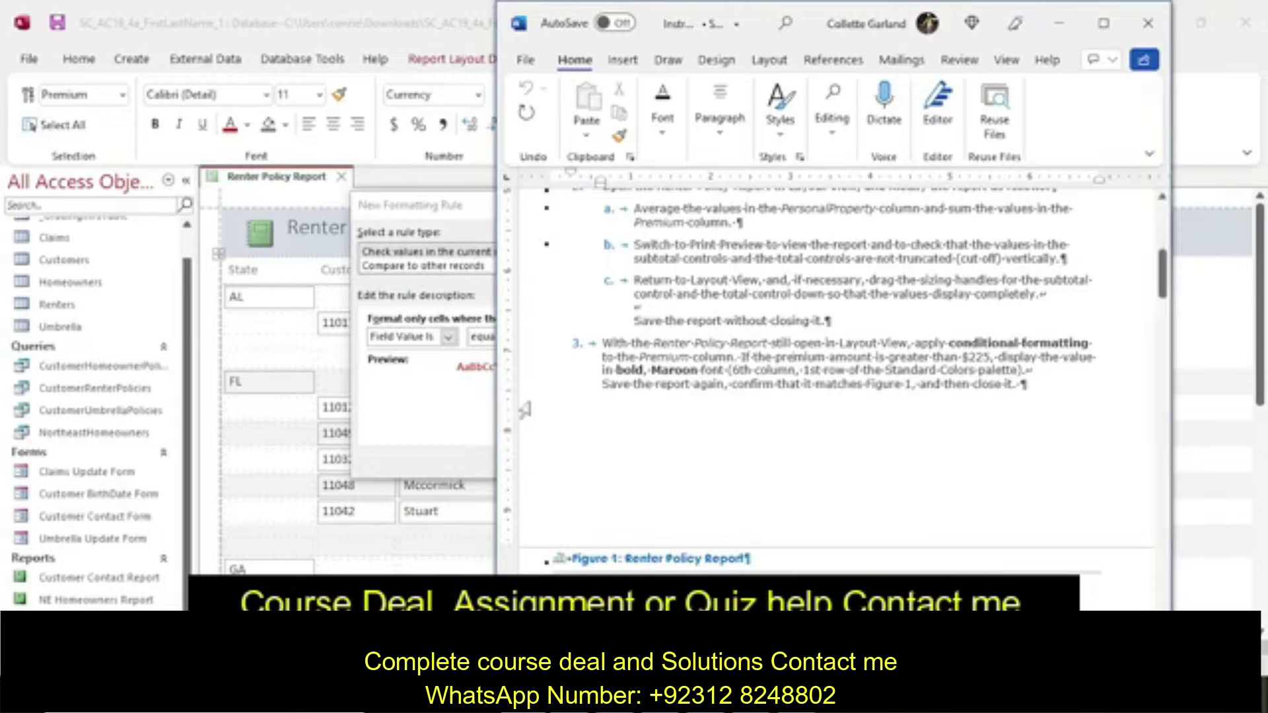
click(487, 410)
click(531, 338)
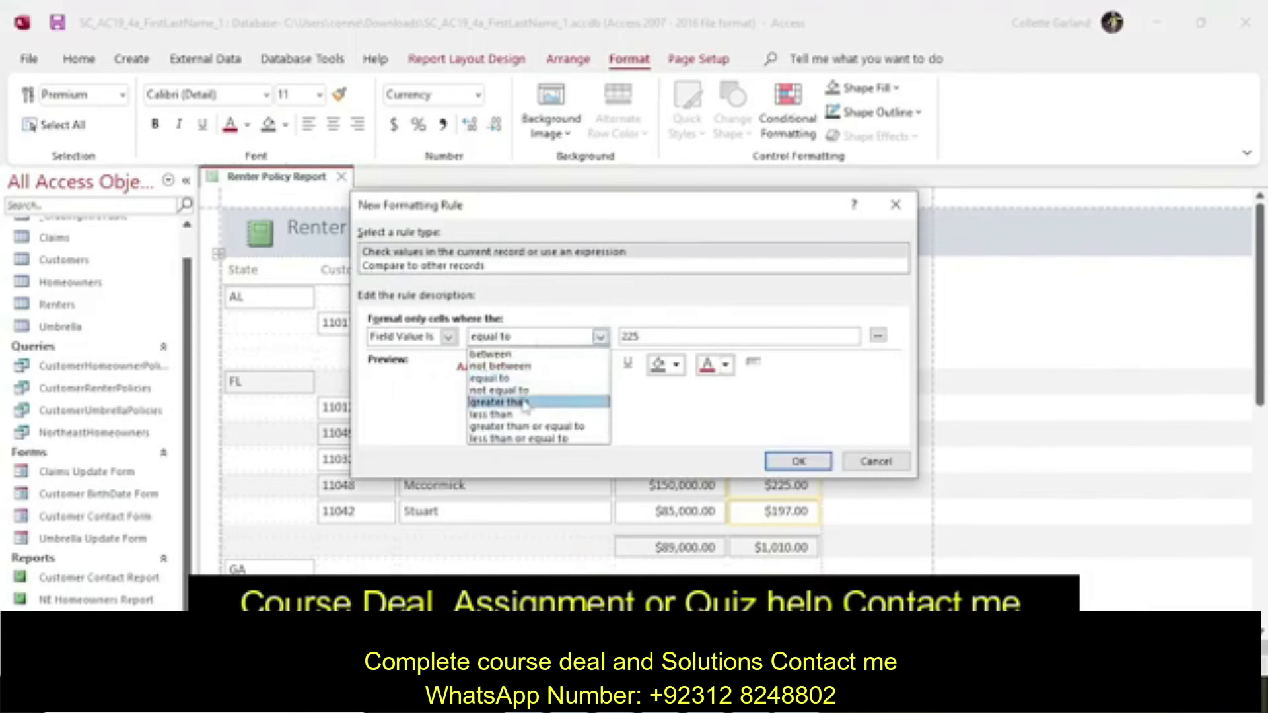
click(521, 399)
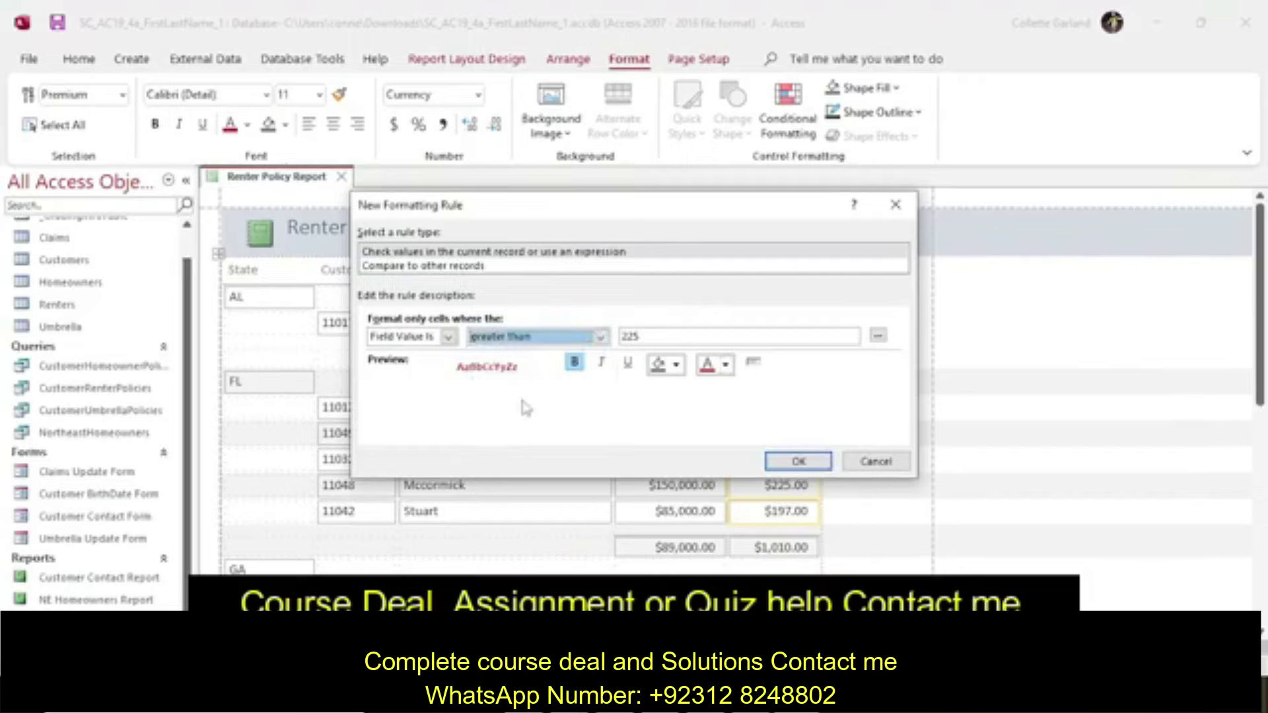
click(798, 461)
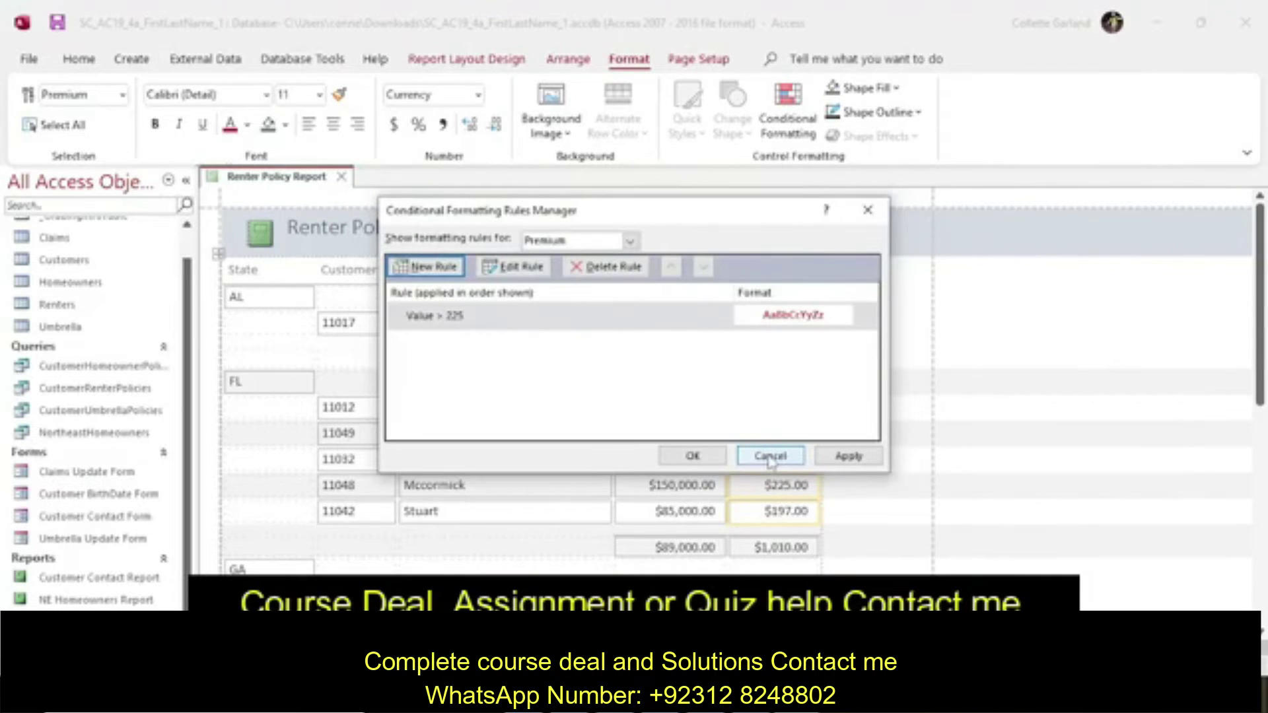
click(827, 461)
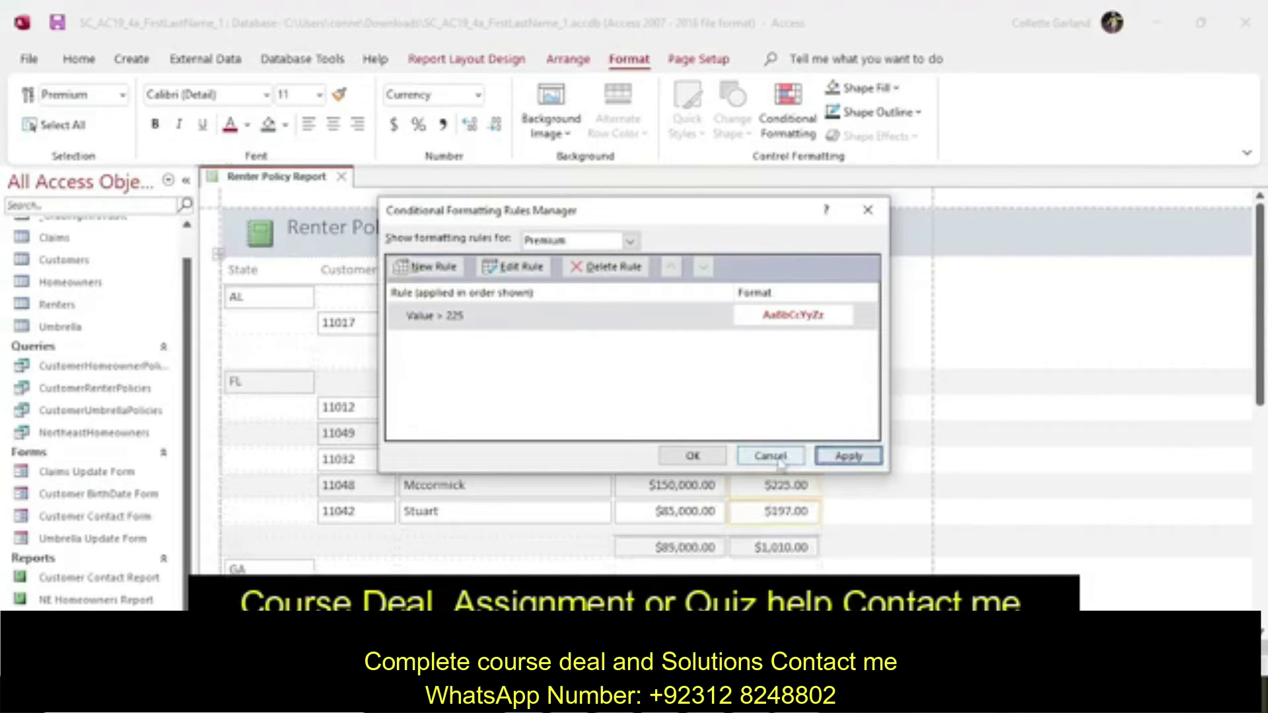
click(713, 459)
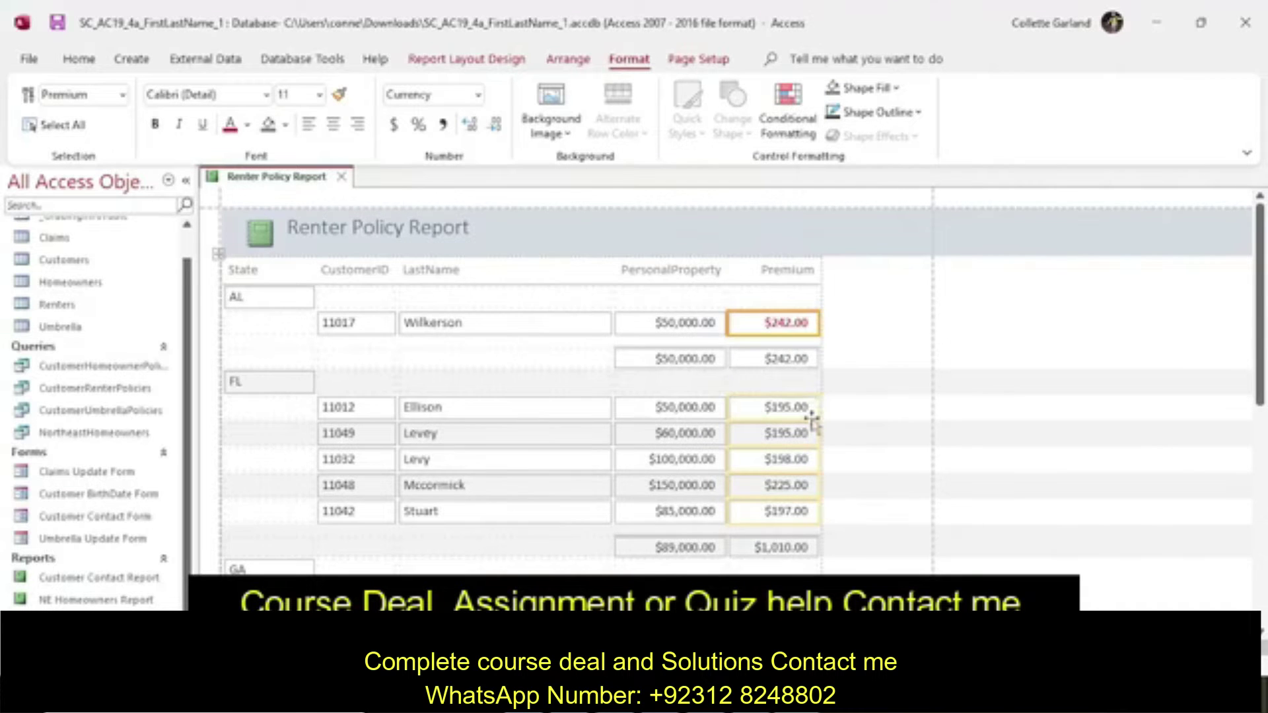
Review the Premium column's conditional formatting across the state groups of the Renter Policy Report.
scroll(812, 422, down, 5)
scroll(812, 421, up, 4)
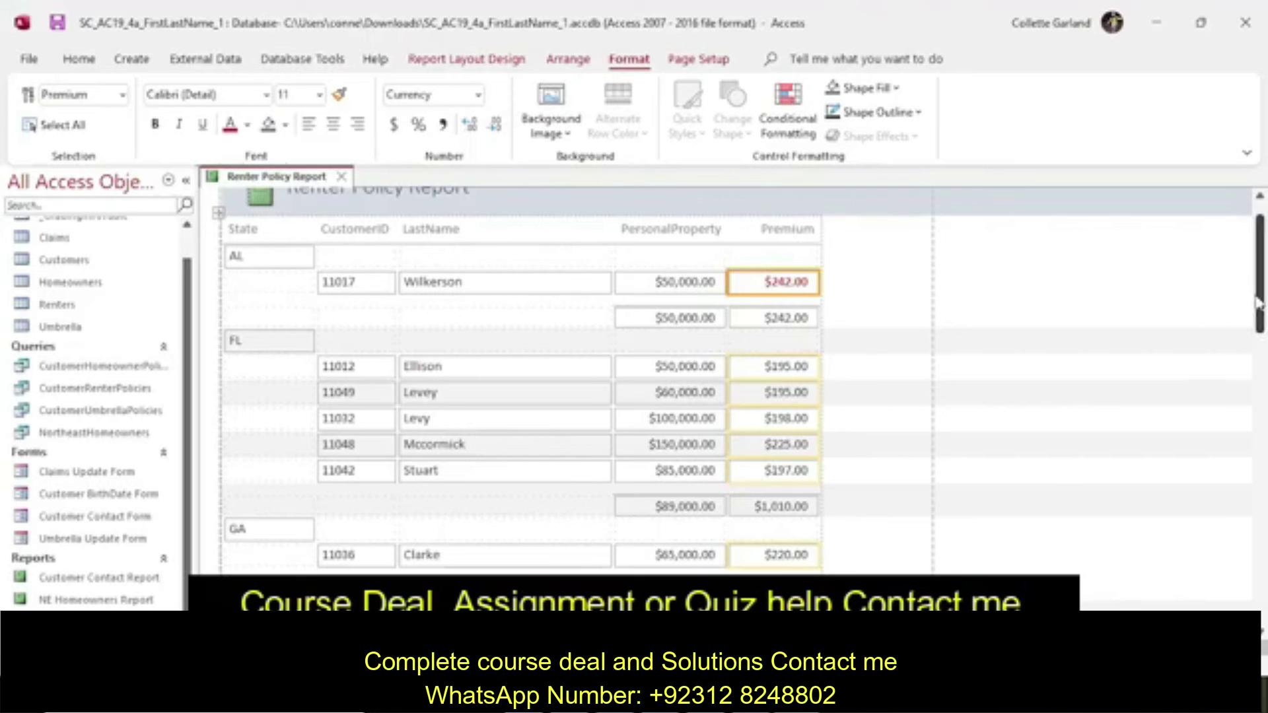
drag(1262, 301, 1266, 399)
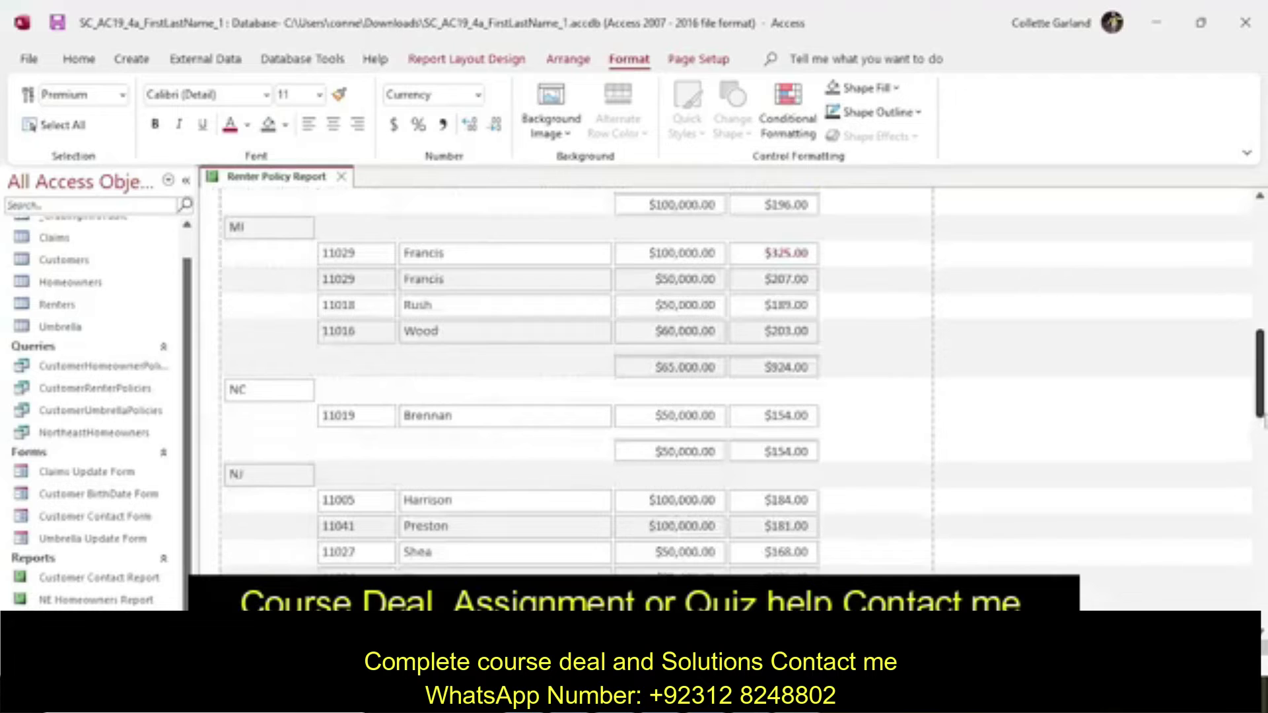
drag(1266, 421, 1267, 459)
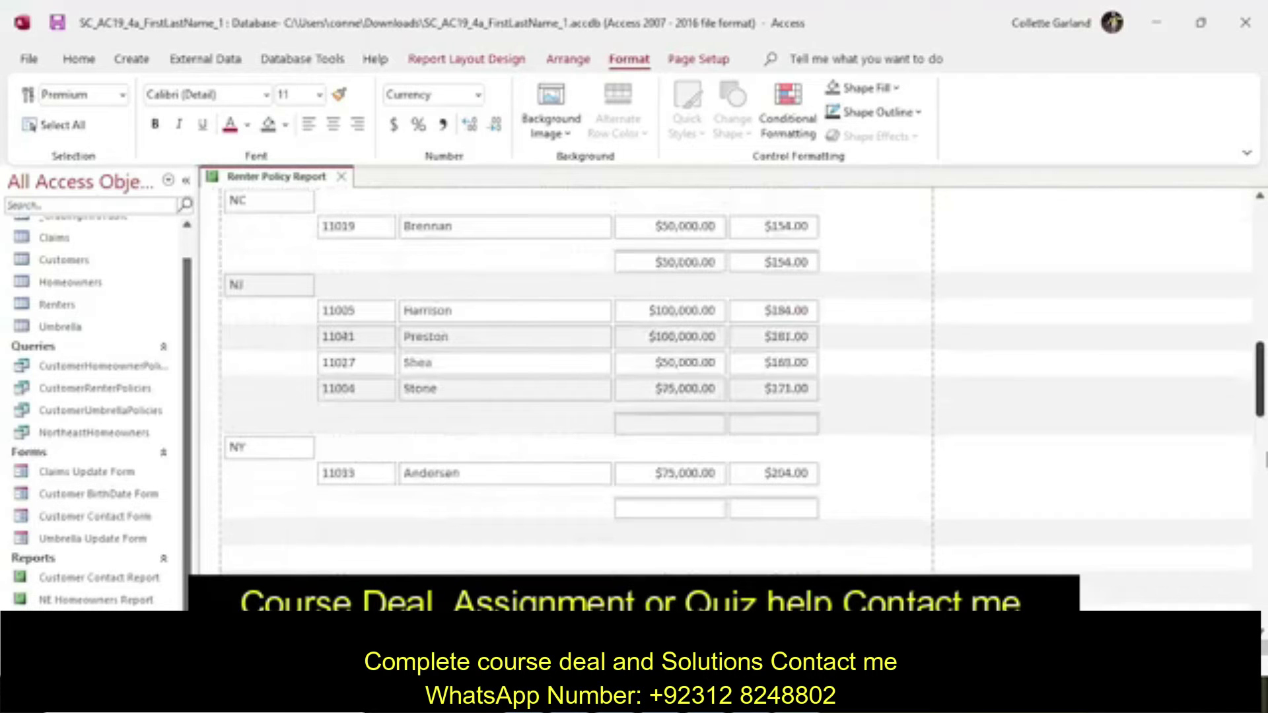
scroll(726, 383, up, 3)
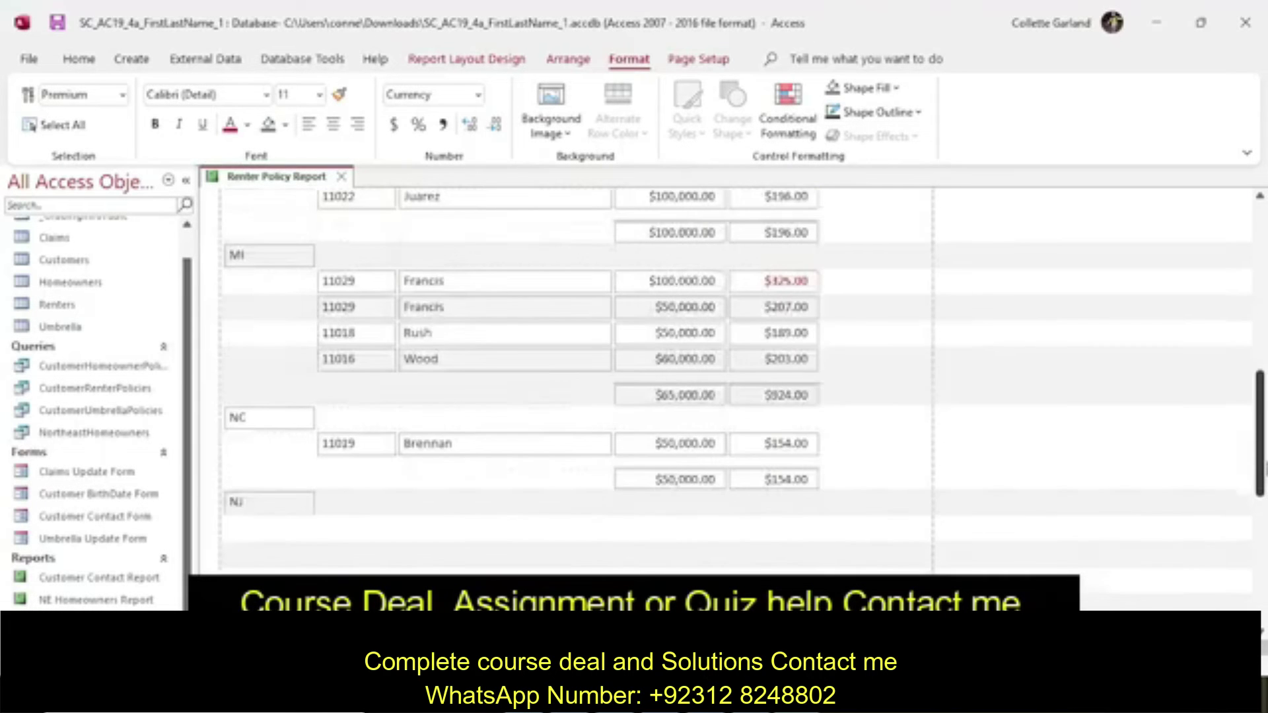
scroll(727, 383, down, 2)
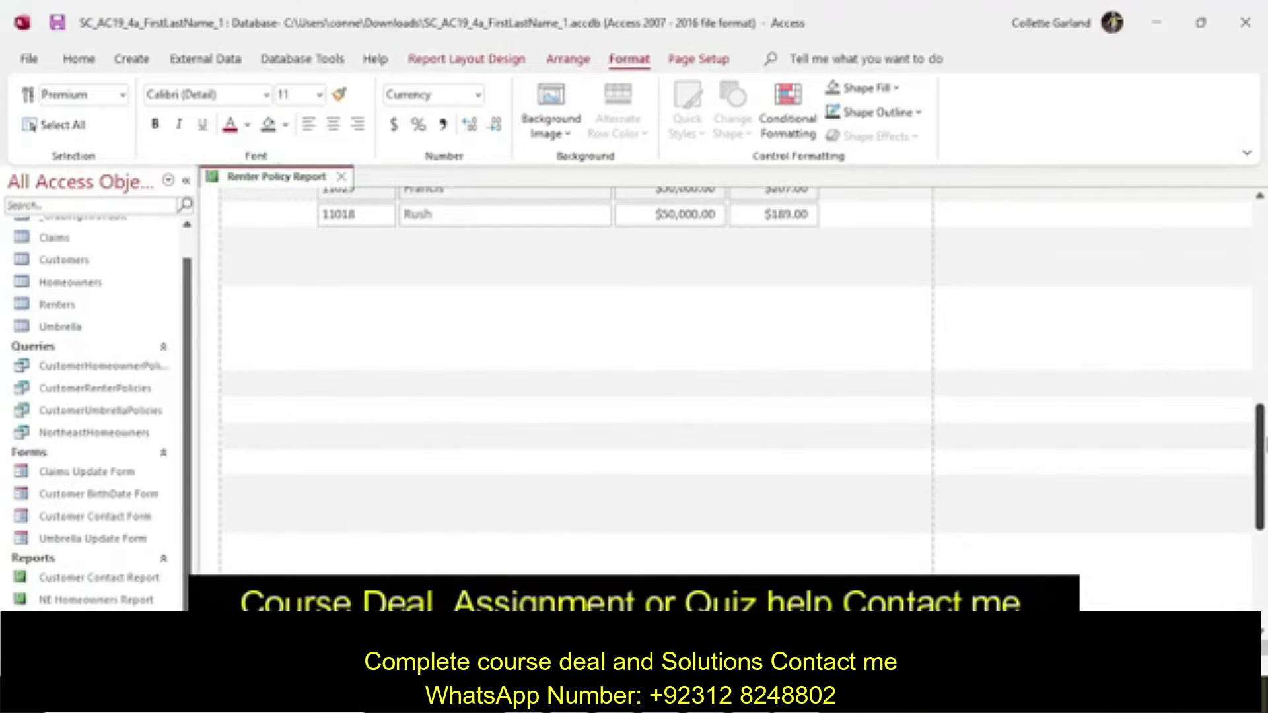
drag(1266, 445, 1264, 222)
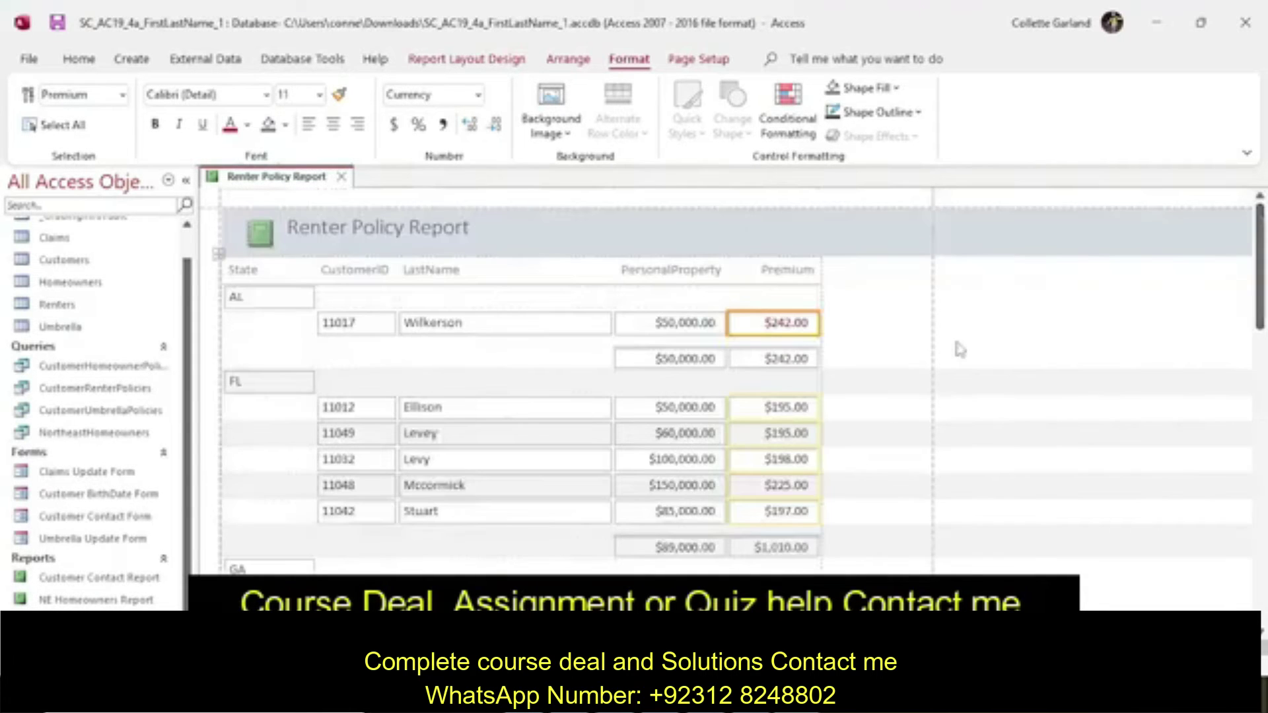
Compare the report with Figure 1 in the instructions document and read on to project step 4.
click(827, 694)
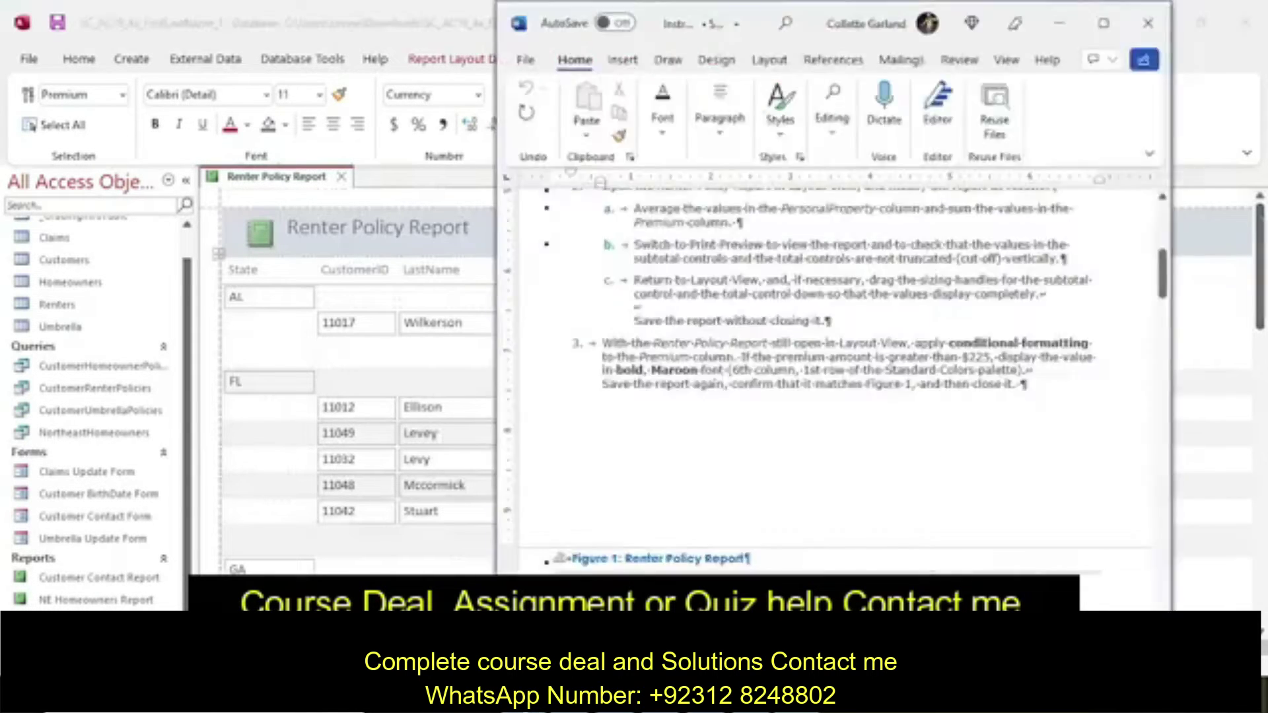
scroll(968, 424, down, 15)
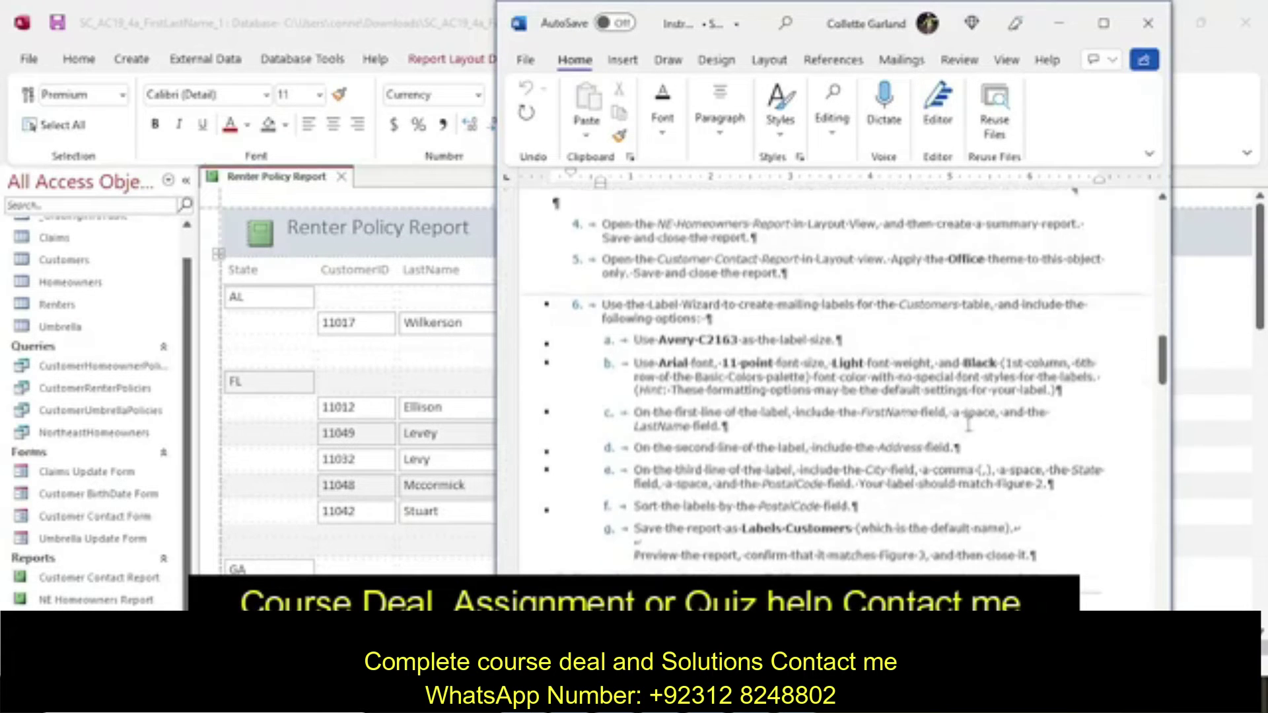
scroll(968, 428, up, 6)
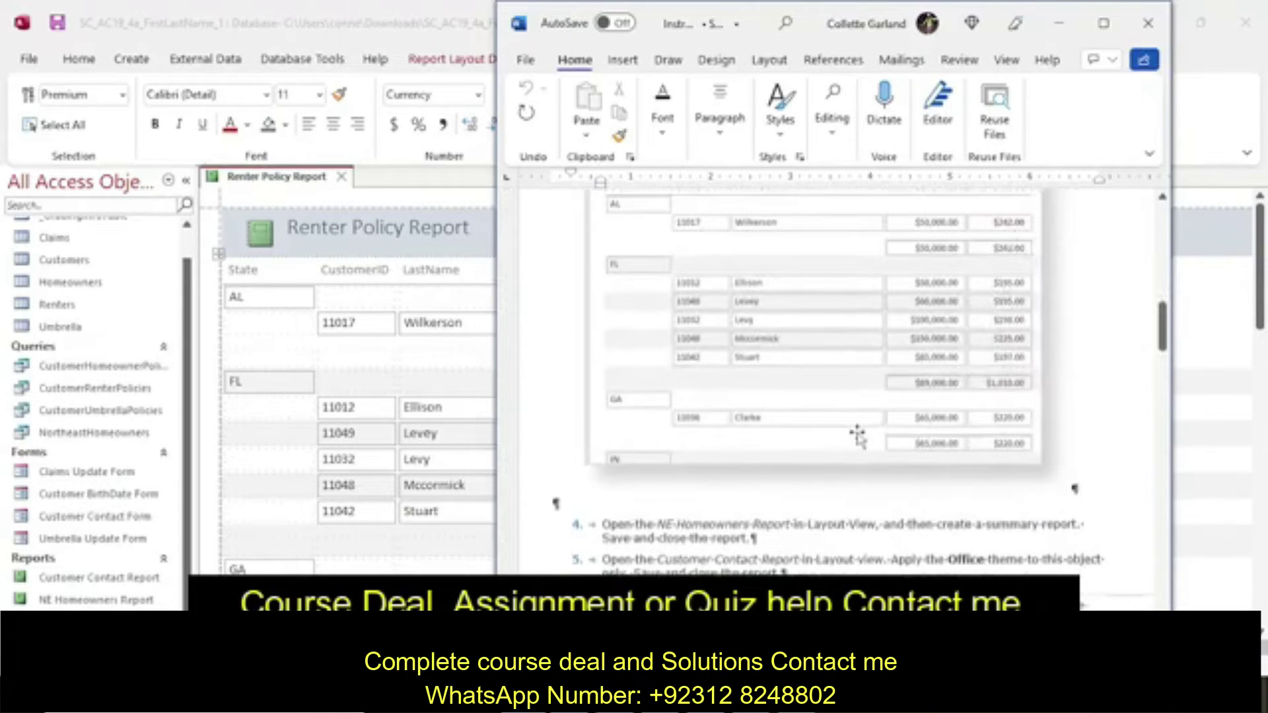
scroll(775, 505, down, 3)
scroll(775, 506, down, 2)
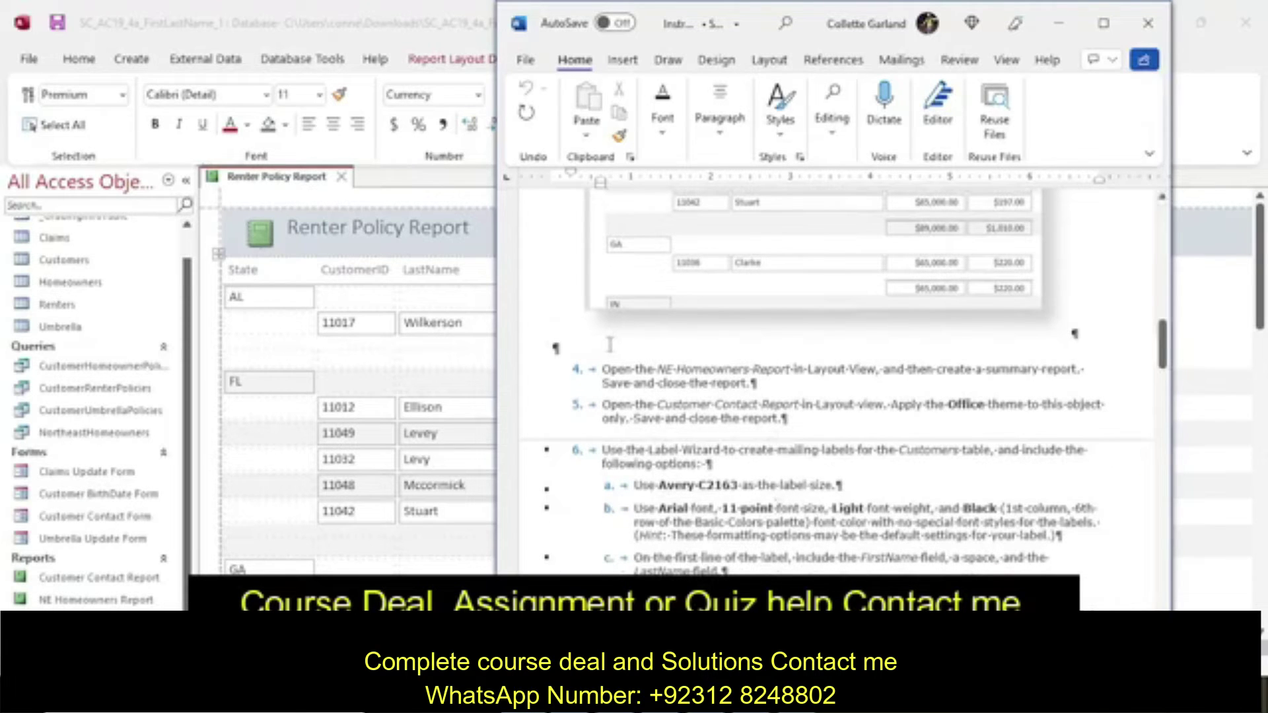
Save and close the Renter Policy Report.
right_click(298, 179)
click(324, 193)
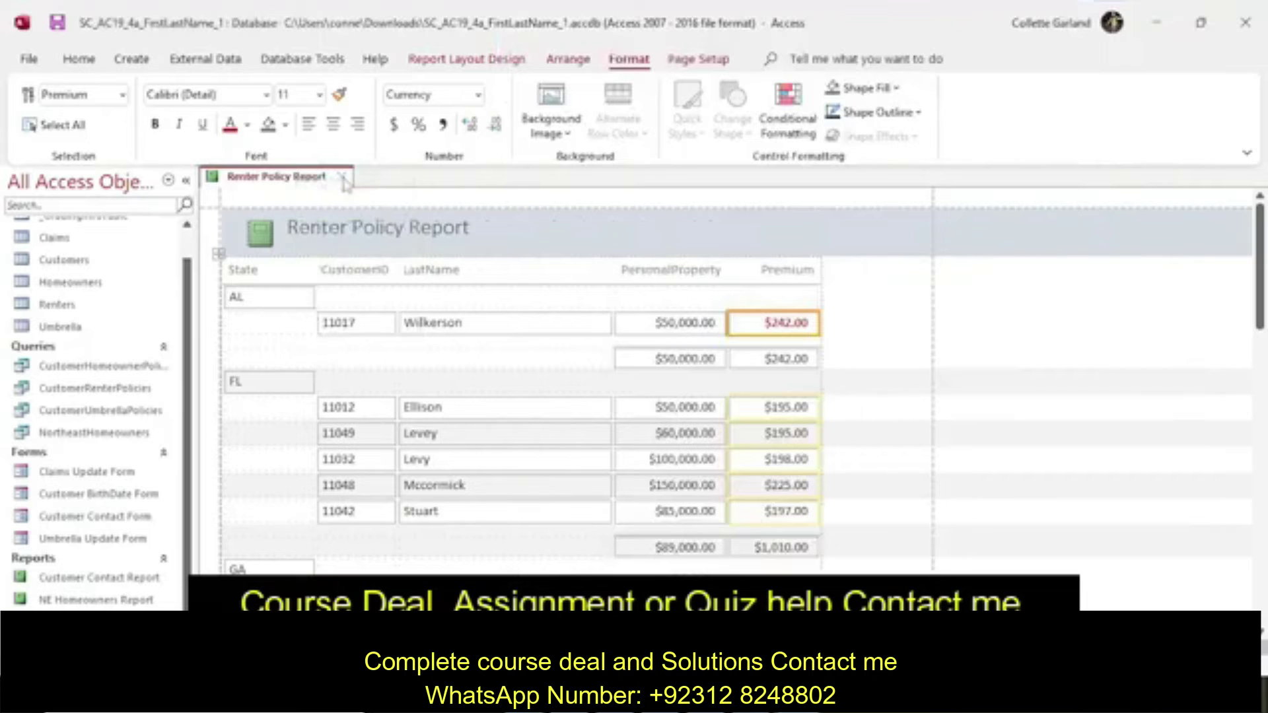
click(342, 176)
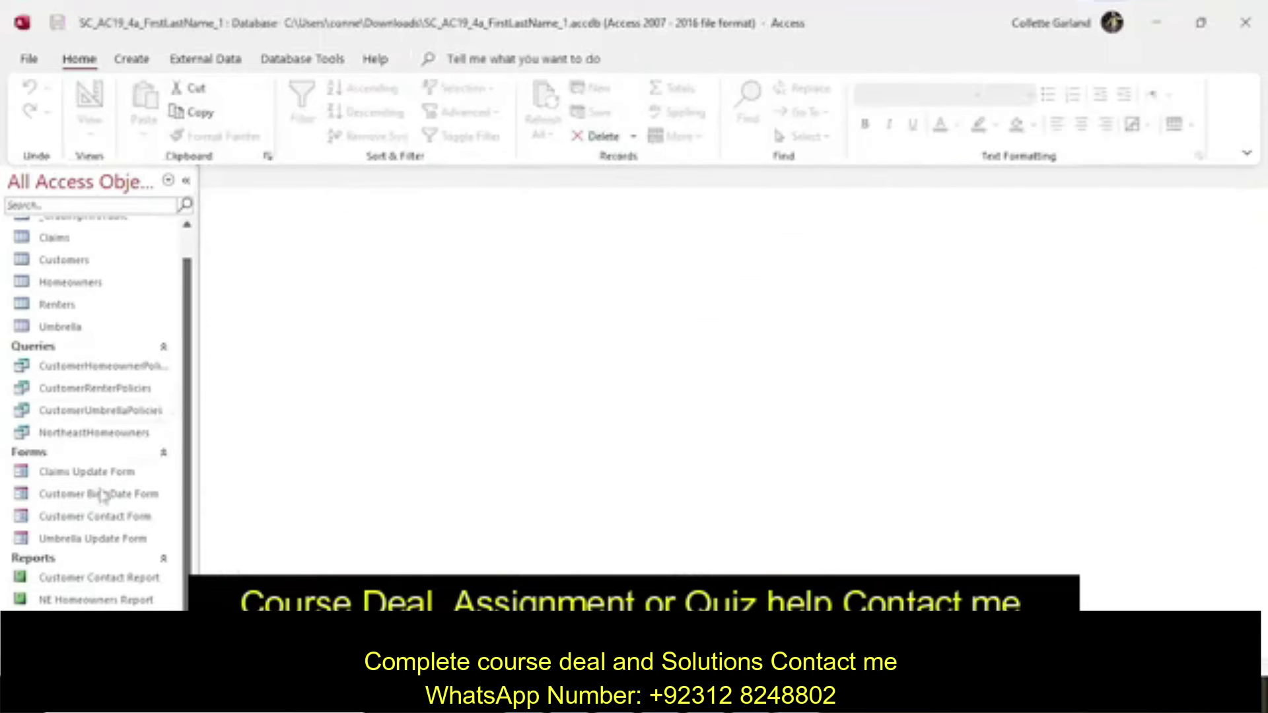
Open the NE Homeowners Report in Layout View.
right_click(92, 602)
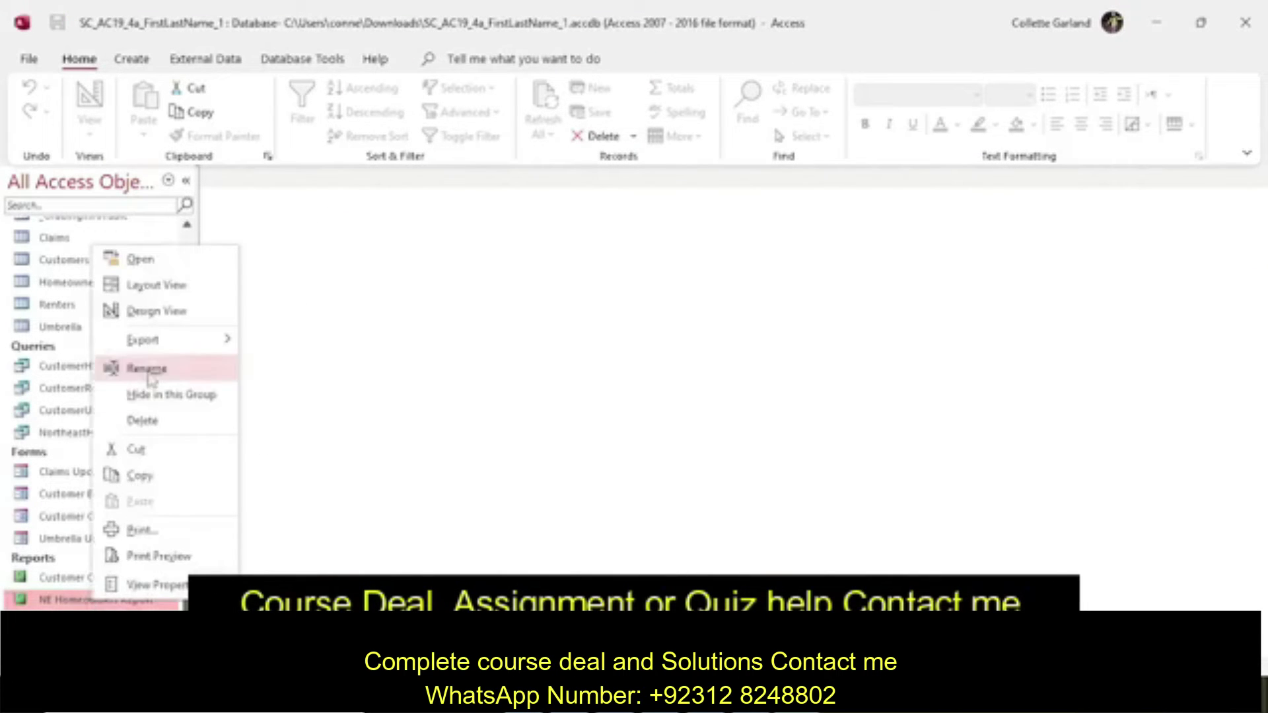
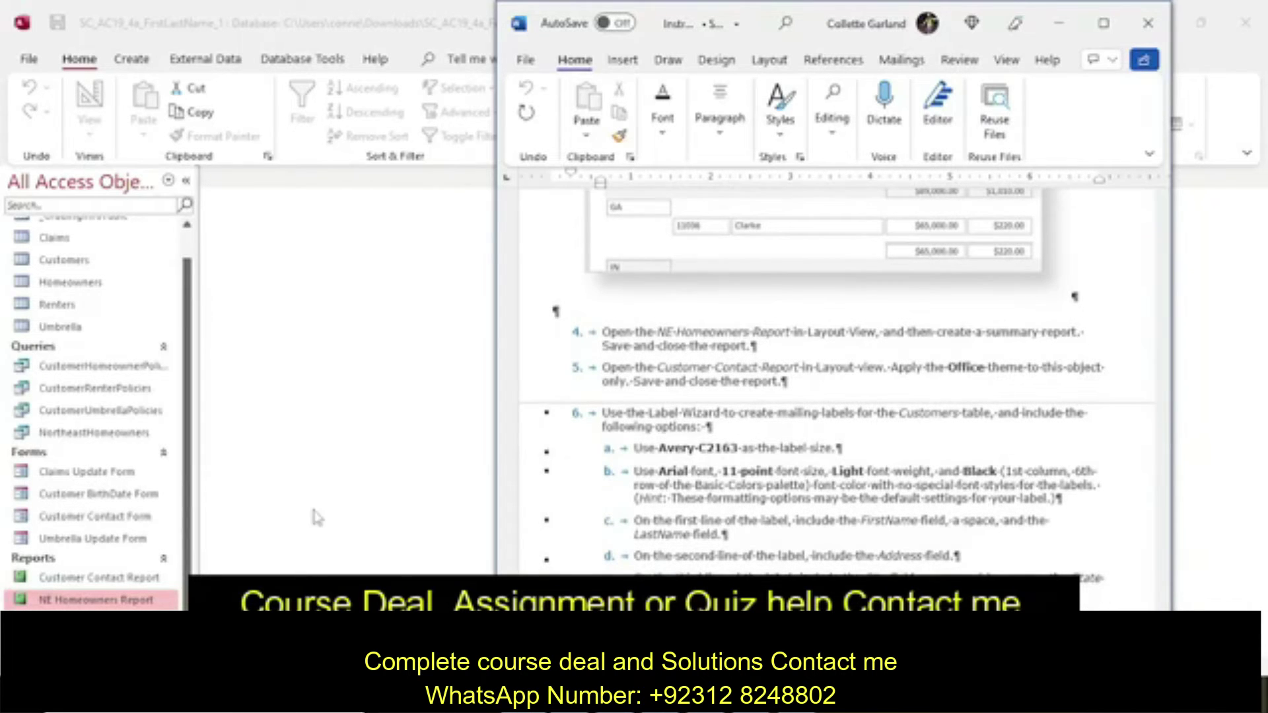
Open the Customer Contact Report in Layout View and apply the Office theme to this object only.
right_click(80, 582)
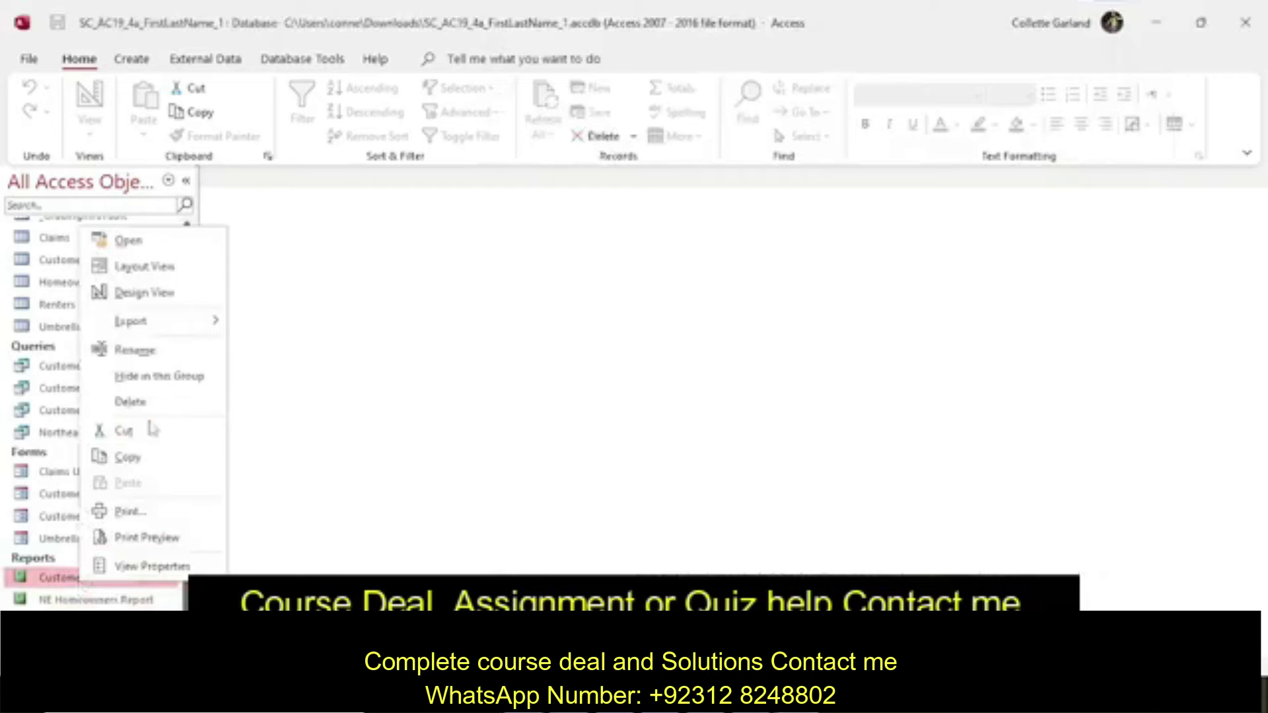
click(169, 272)
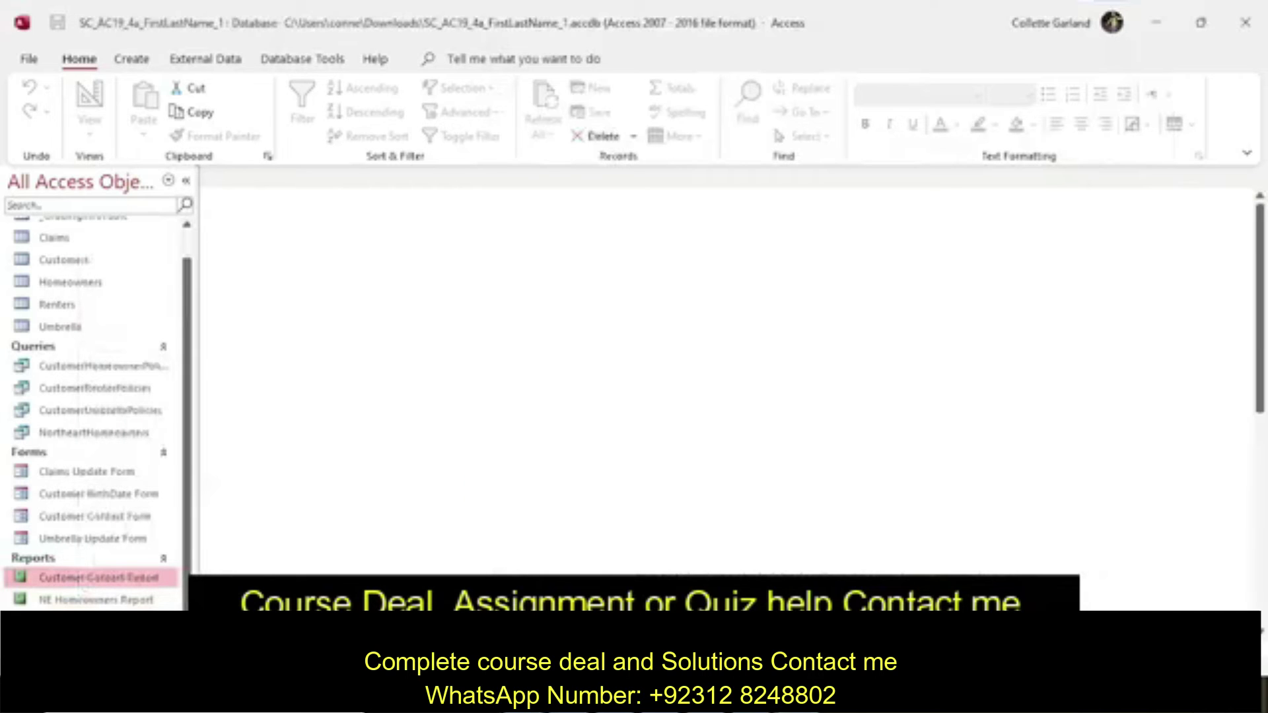
key(alt+Tab)
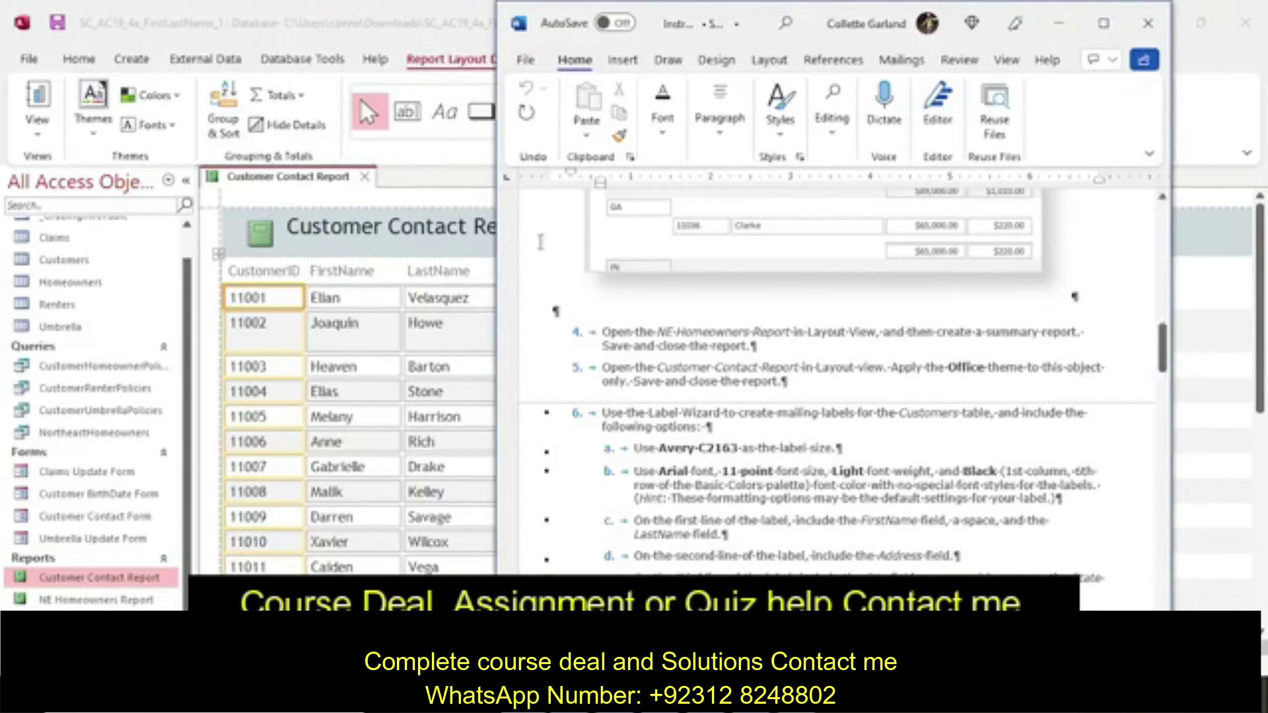
click(458, 208)
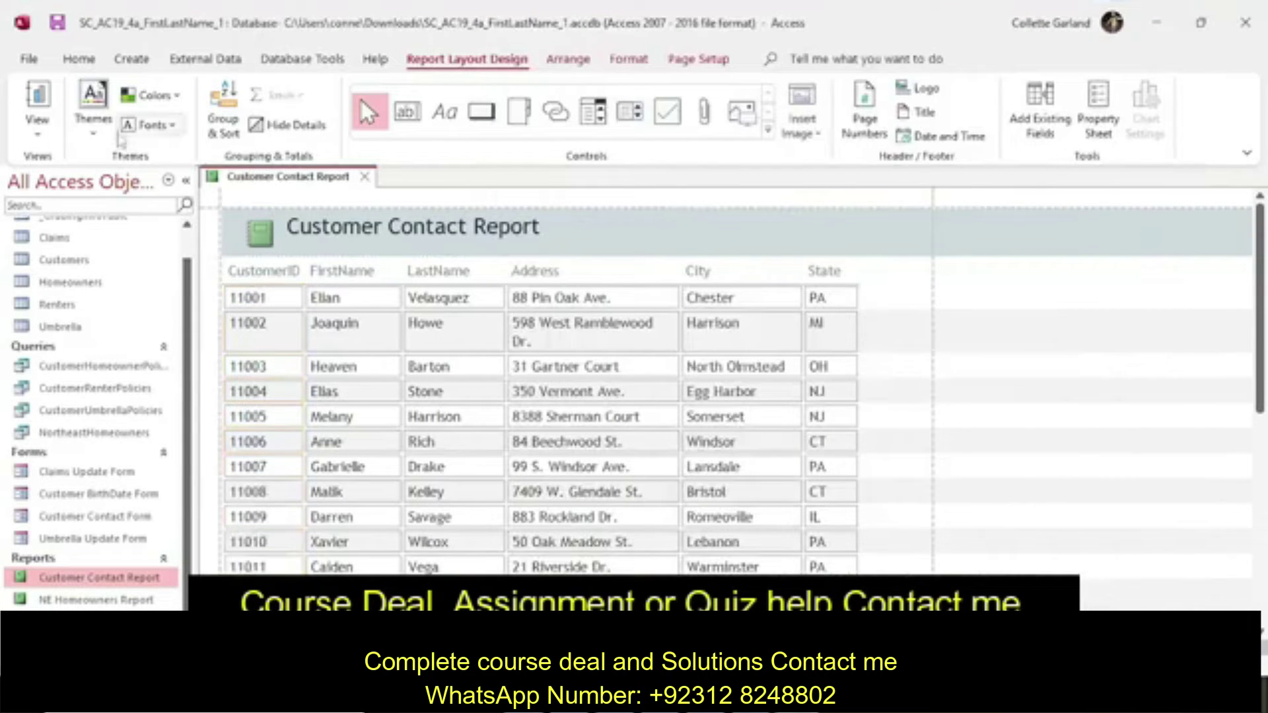
click(99, 131)
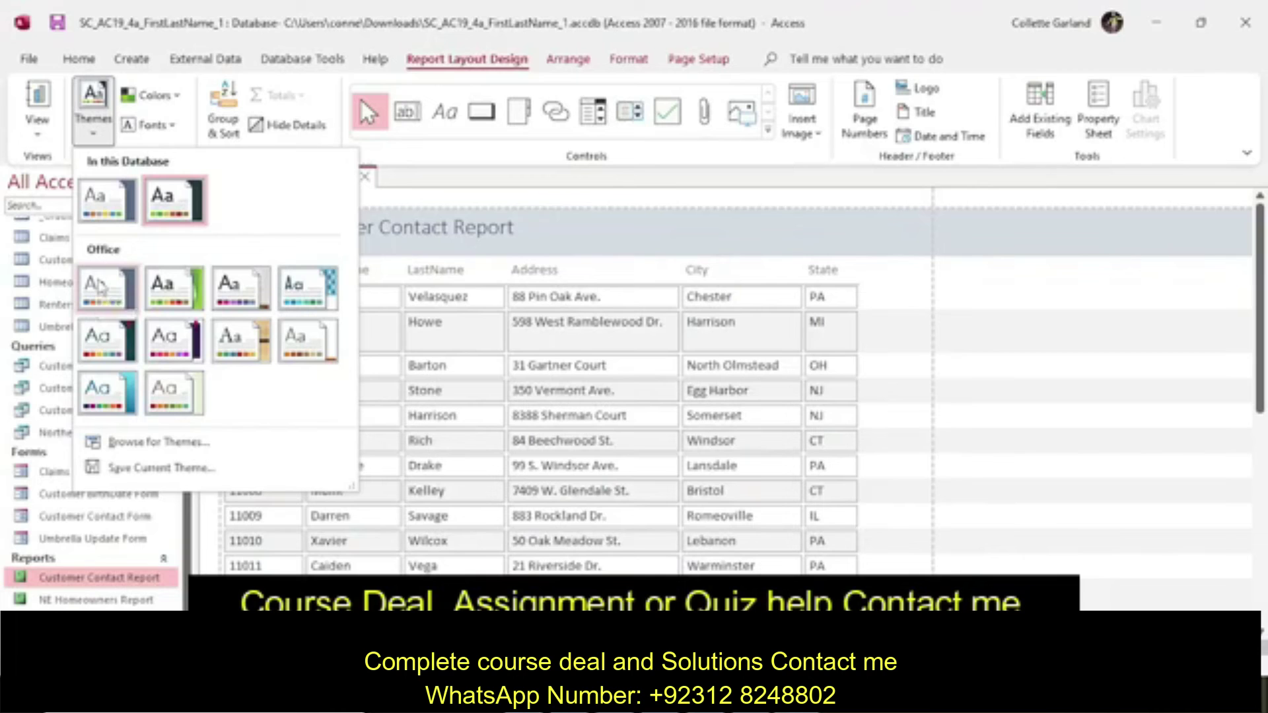
right_click(97, 286)
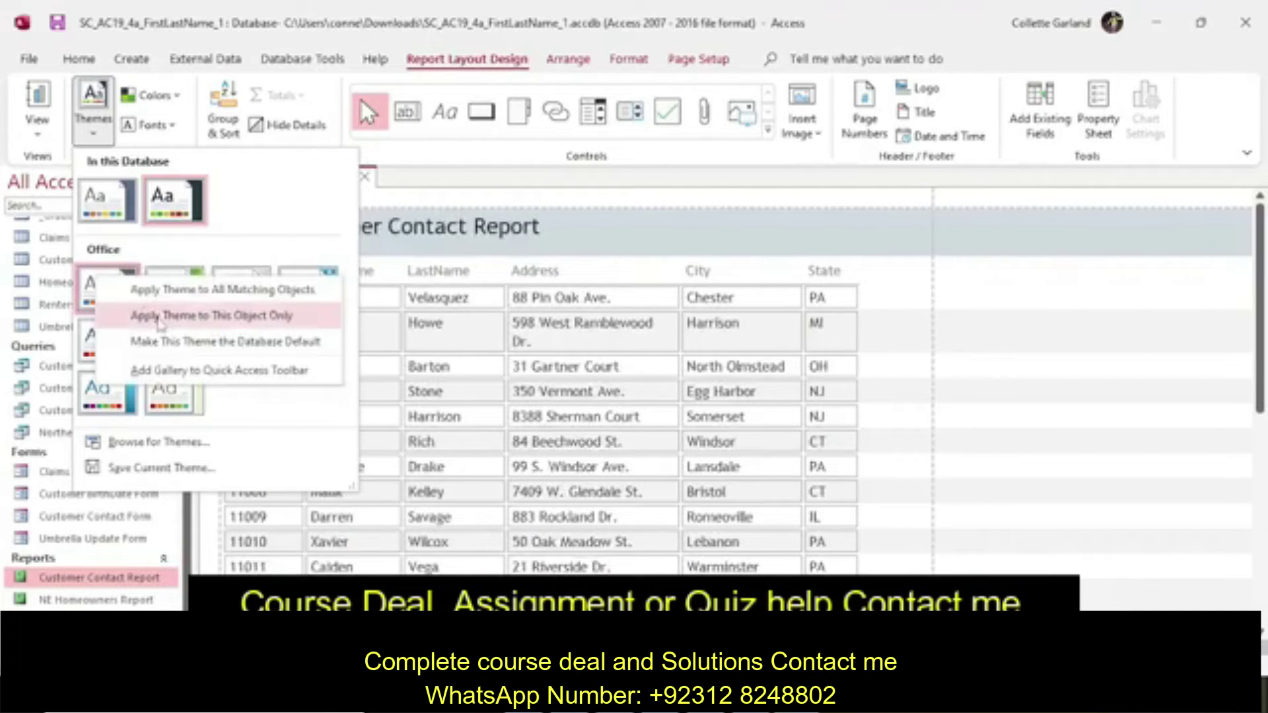
click(159, 320)
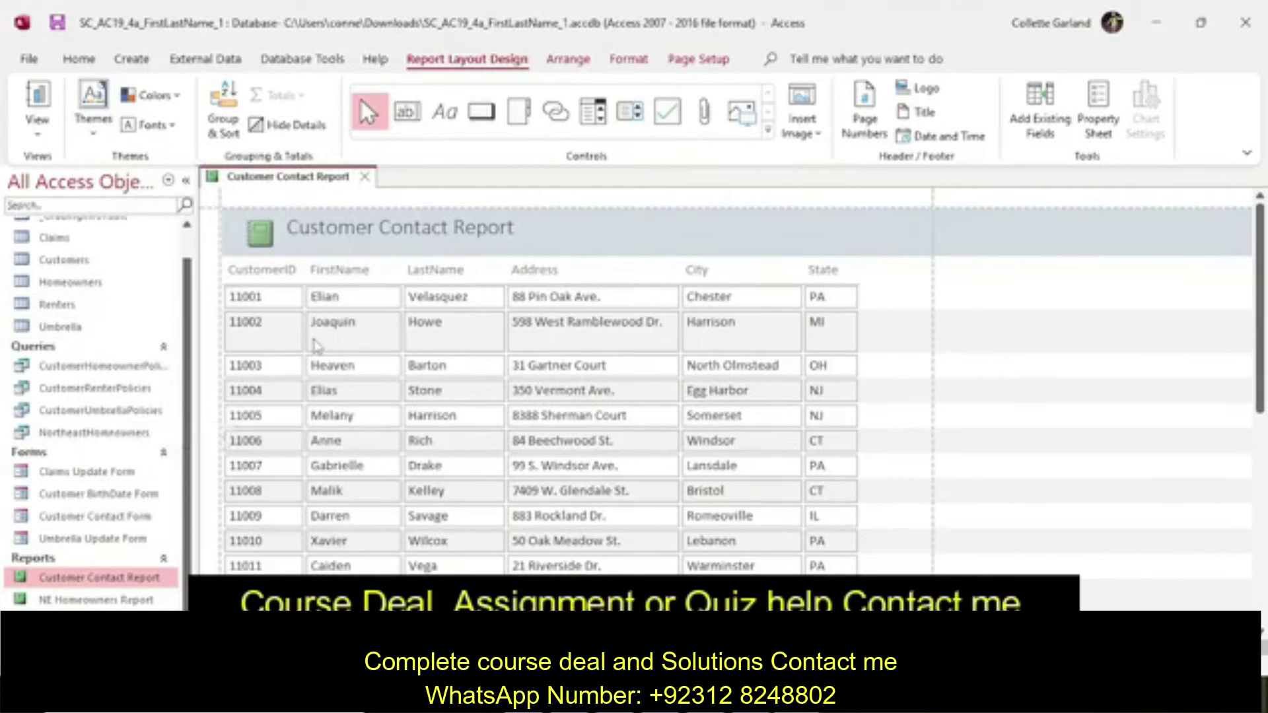
Save and close the Customer Contact Report.
right_click(308, 183)
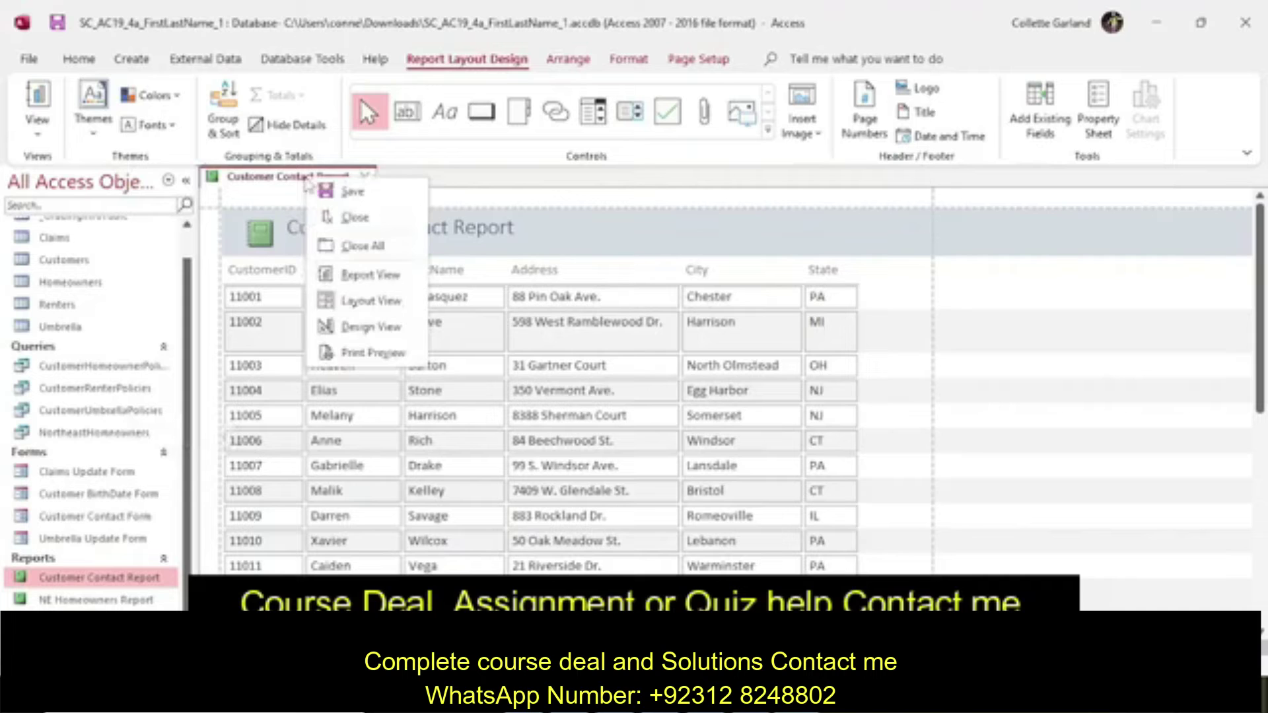
click(352, 191)
click(363, 176)
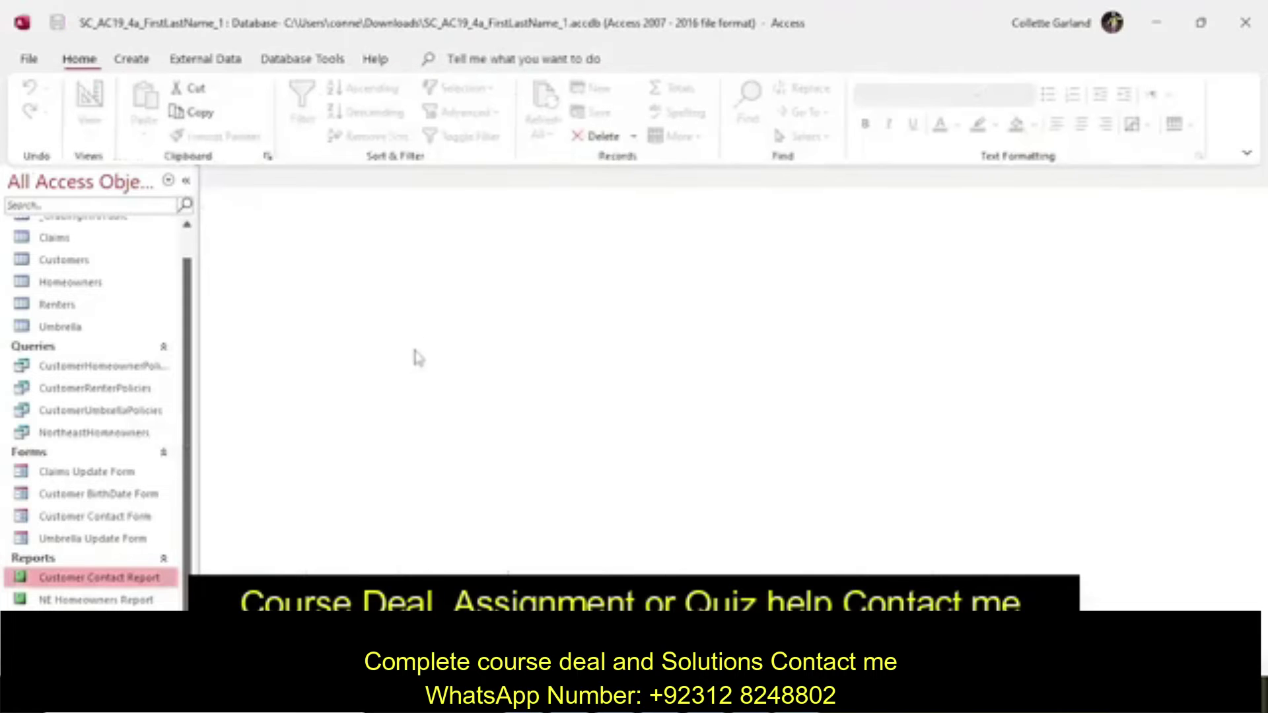
Read project step 6 in the Word instructions document and start the Label Wizard for the Customers table in Access.
click(753, 694)
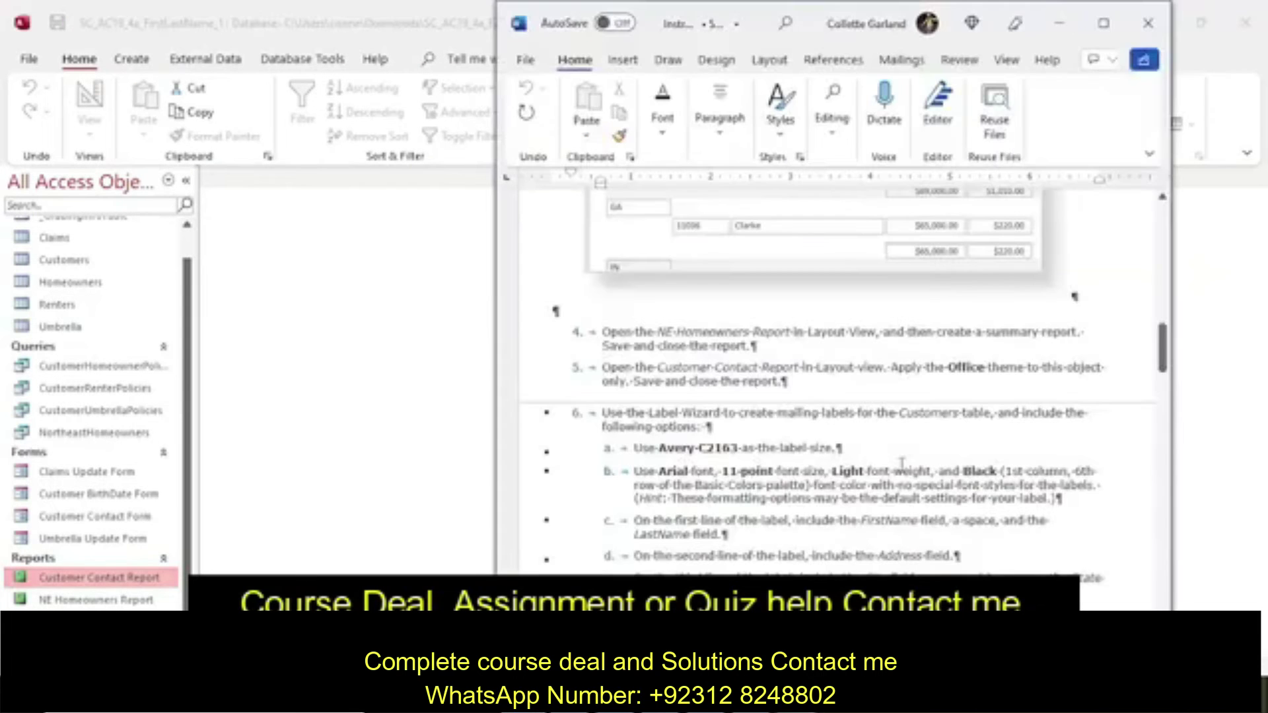
scroll(902, 464, down, 3)
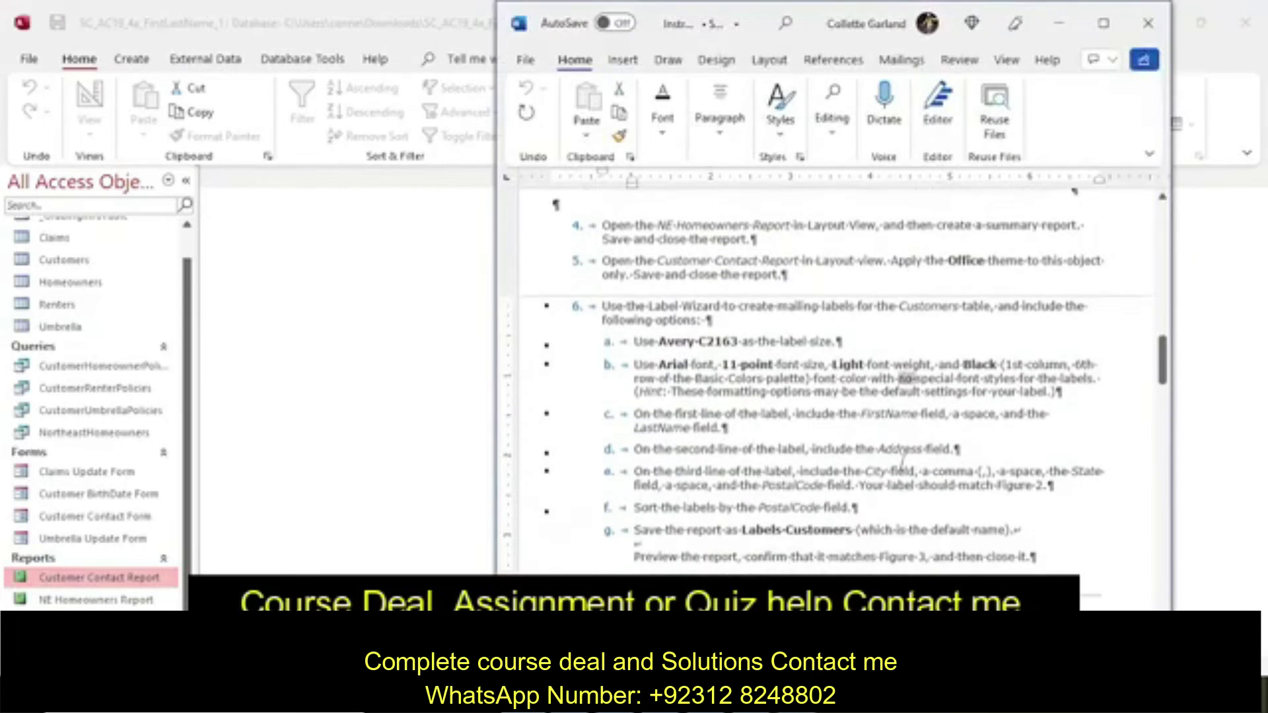
click(872, 454)
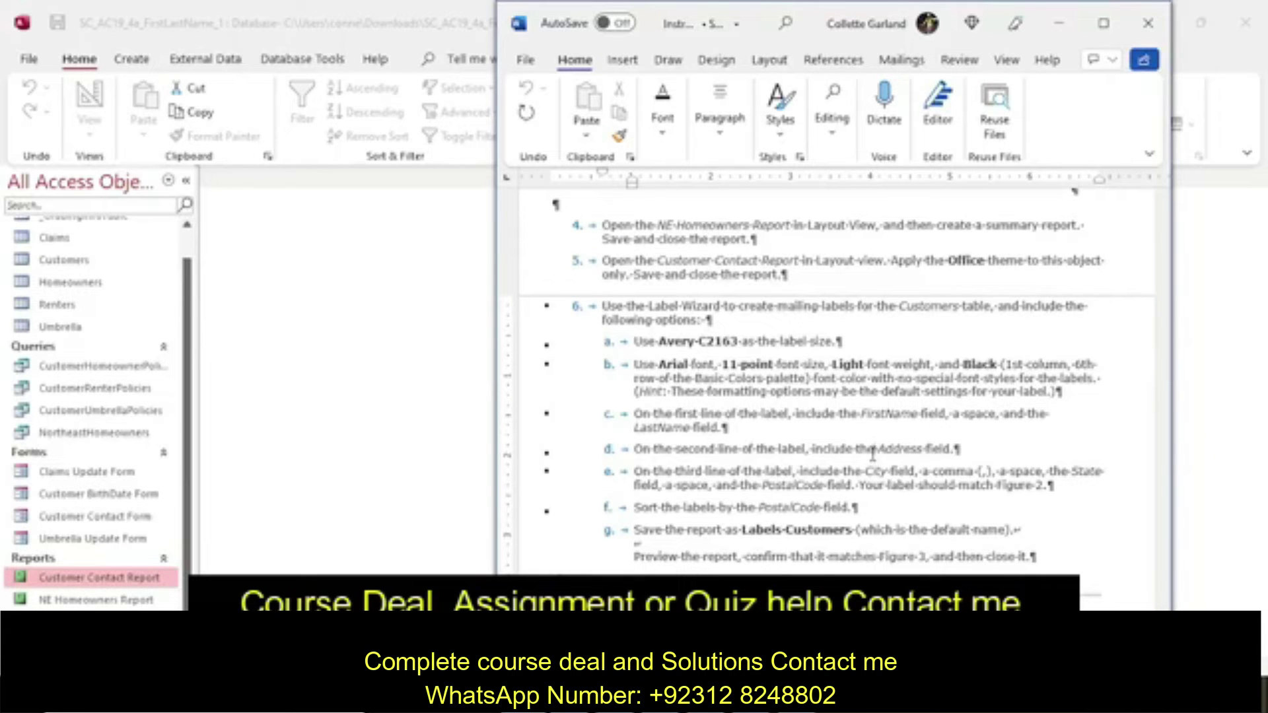
click(1059, 23)
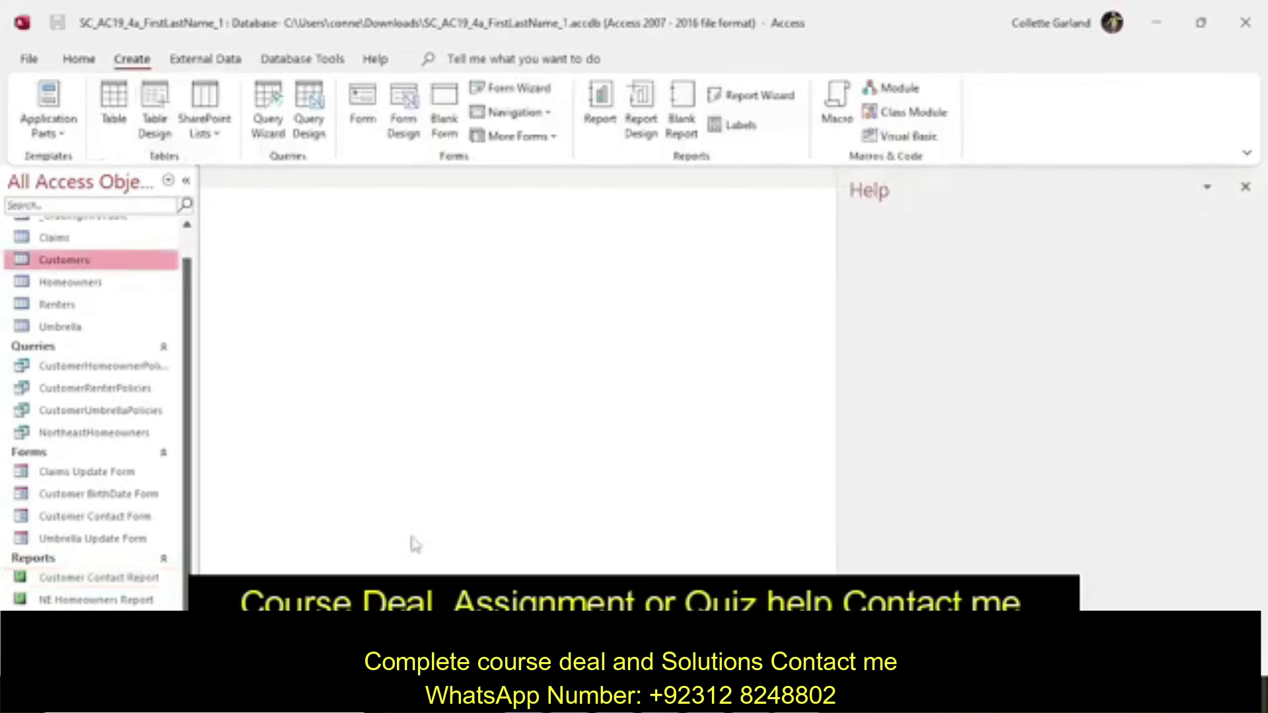
click(1245, 187)
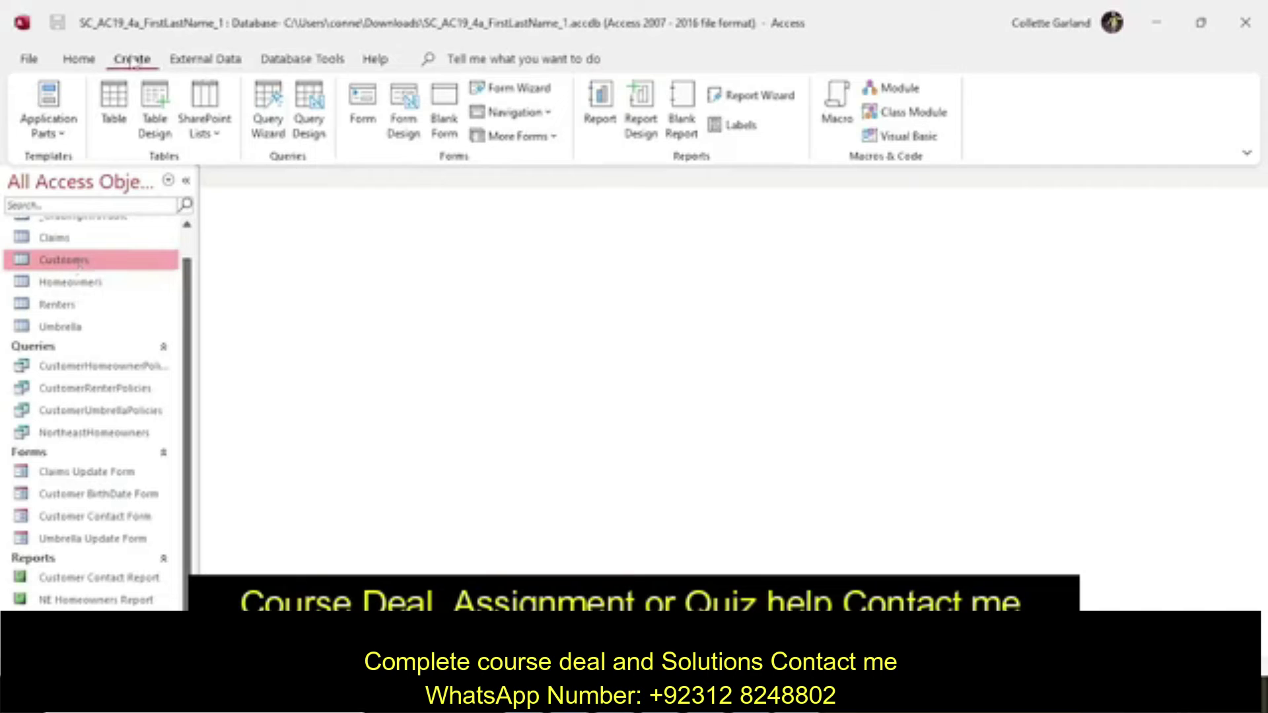
click(737, 125)
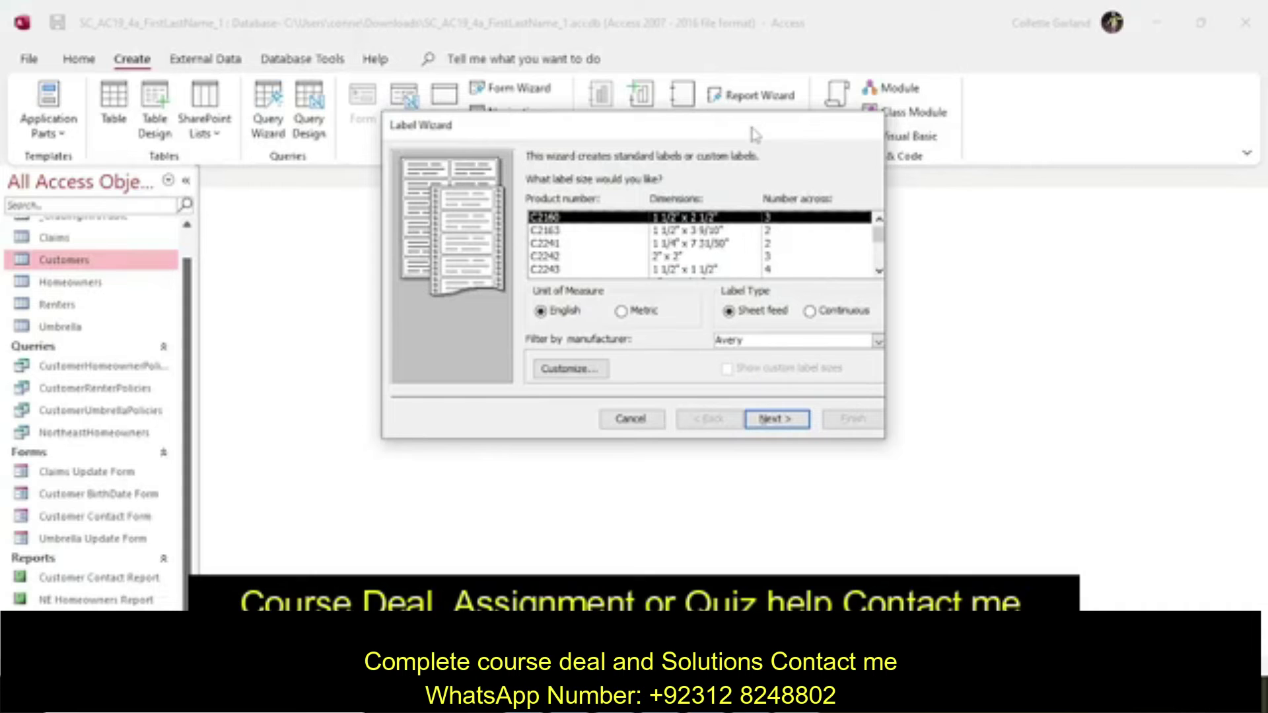
Choose Avery C2163 as the label size, as the instructions specify, and continue to the font options.
click(547, 698)
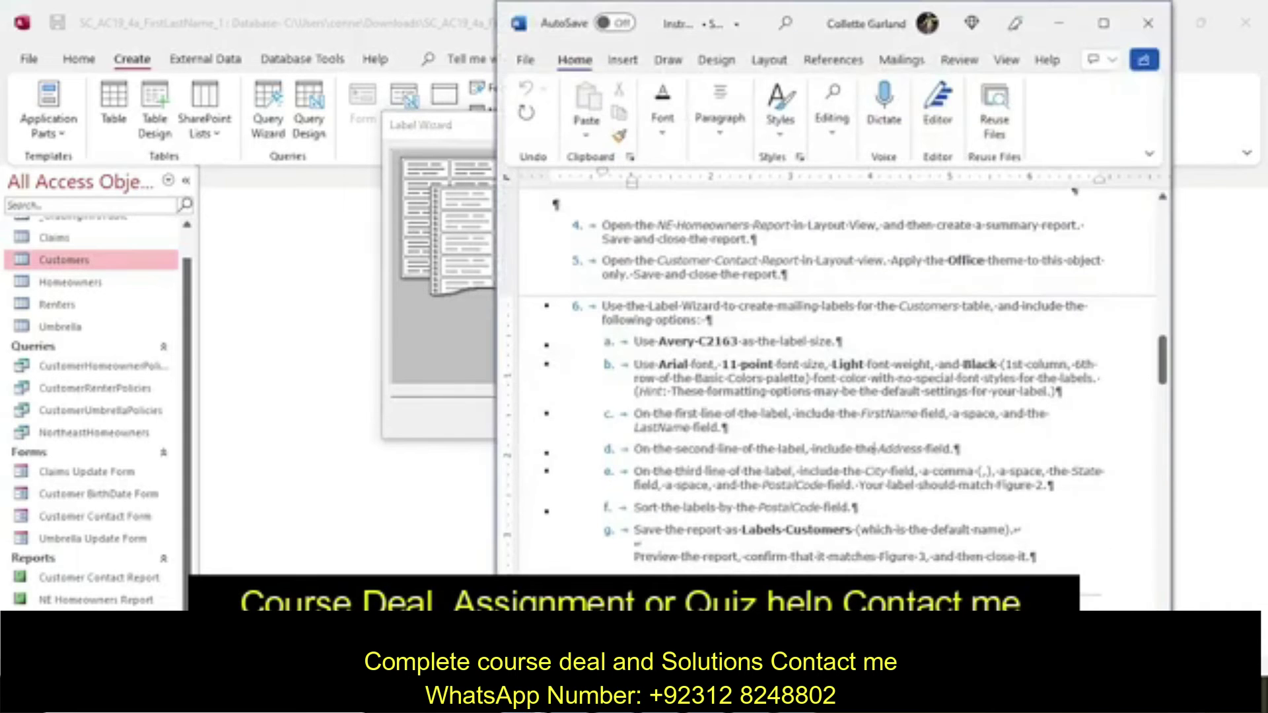
key(alt+Tab)
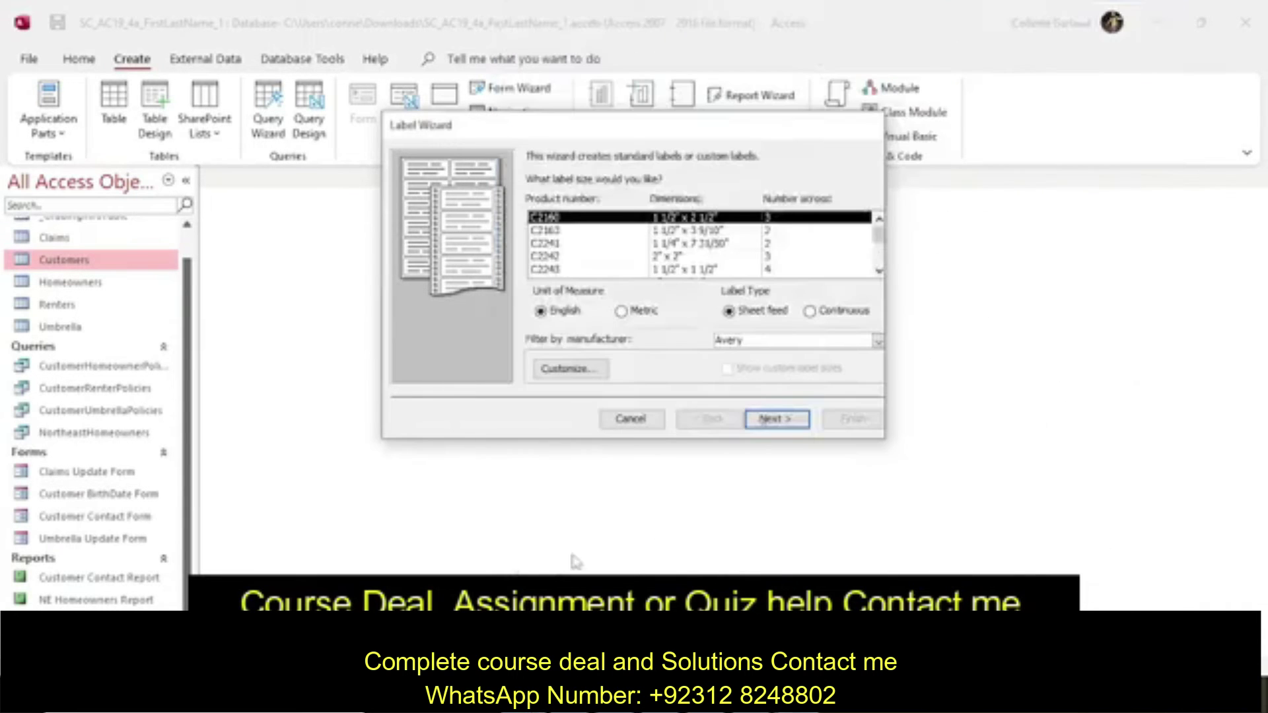
click(549, 231)
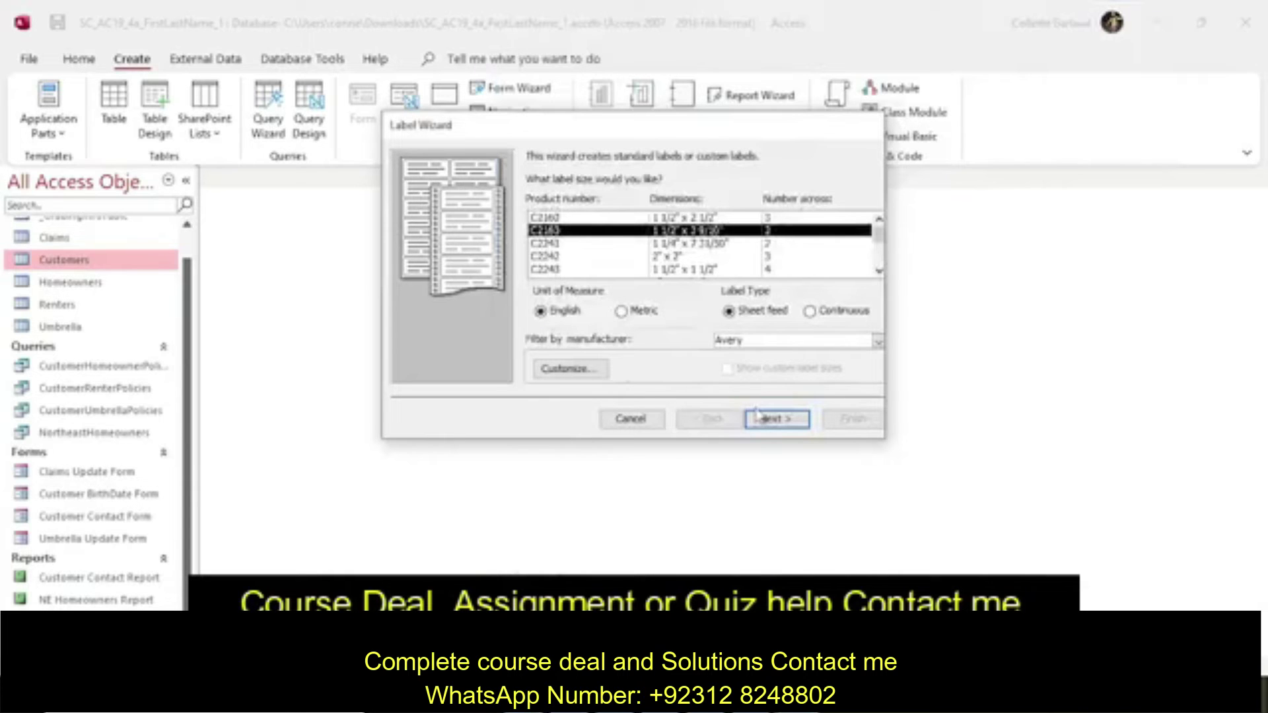
click(773, 419)
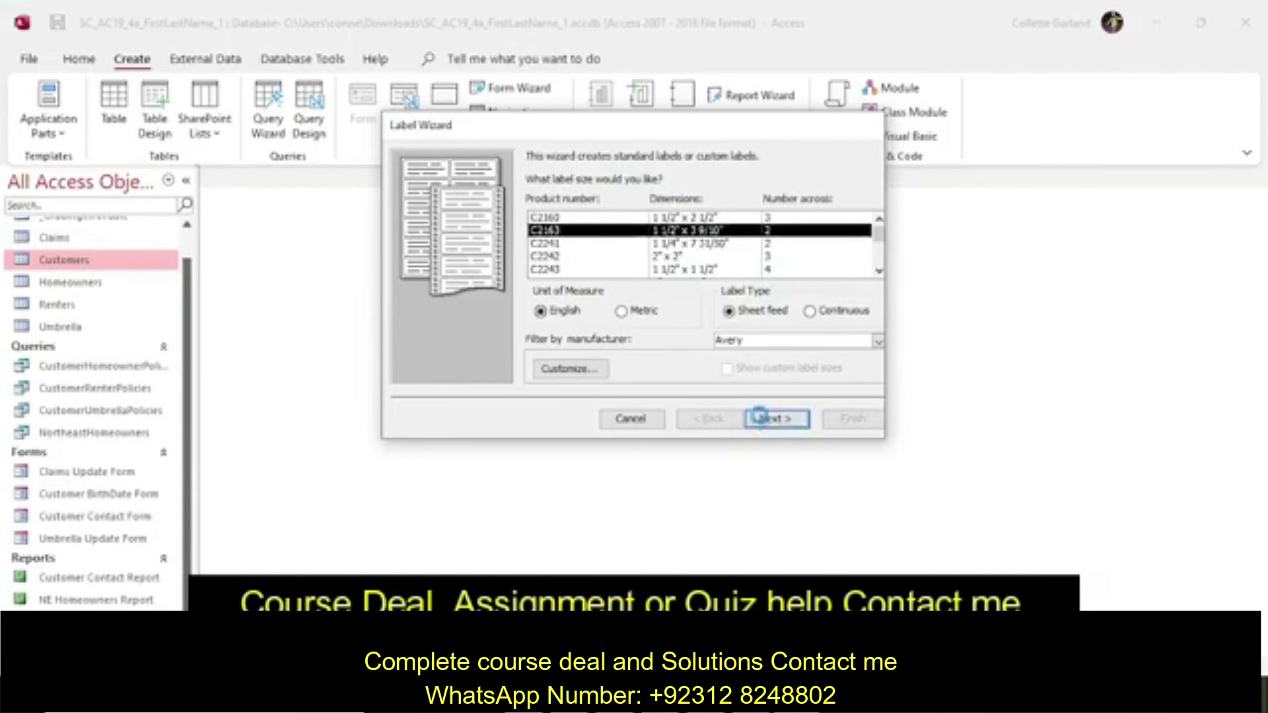
Check the label font options against the instructions, confirm Black as the text color, and continue to the label layout.
key(alt+Tab)
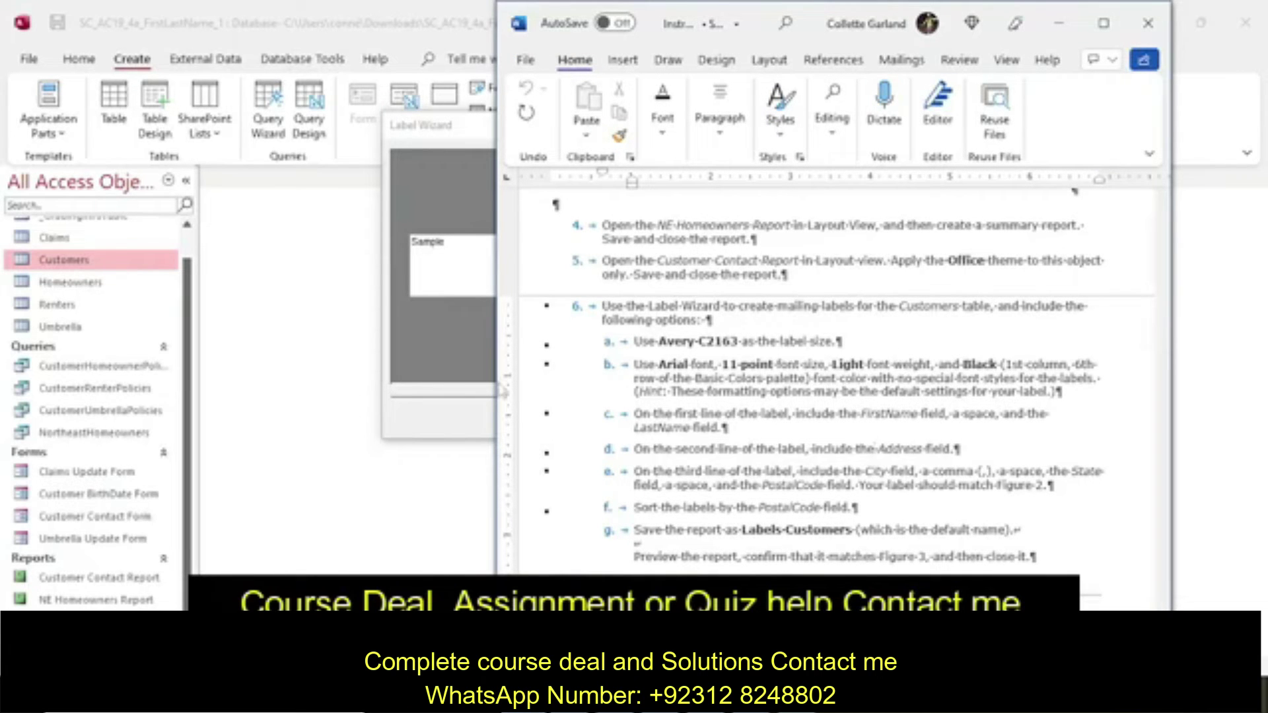
click(479, 347)
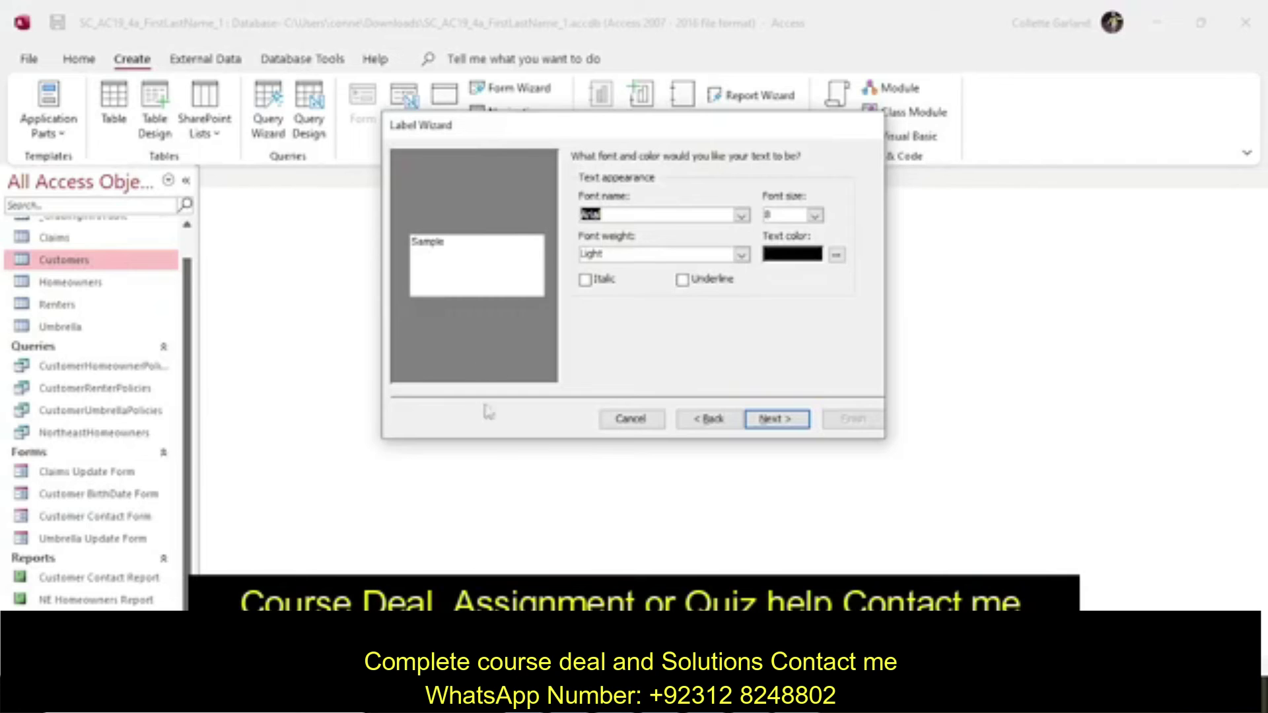
click(524, 697)
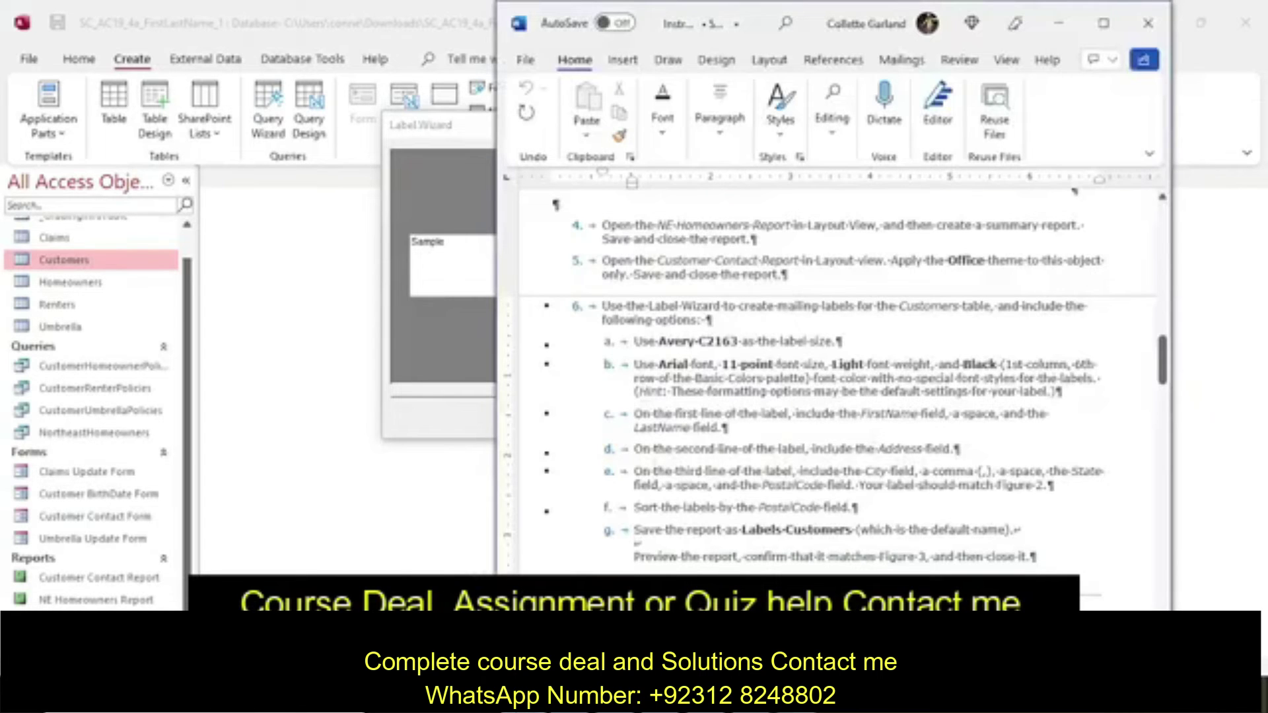
key(alt+Tab)
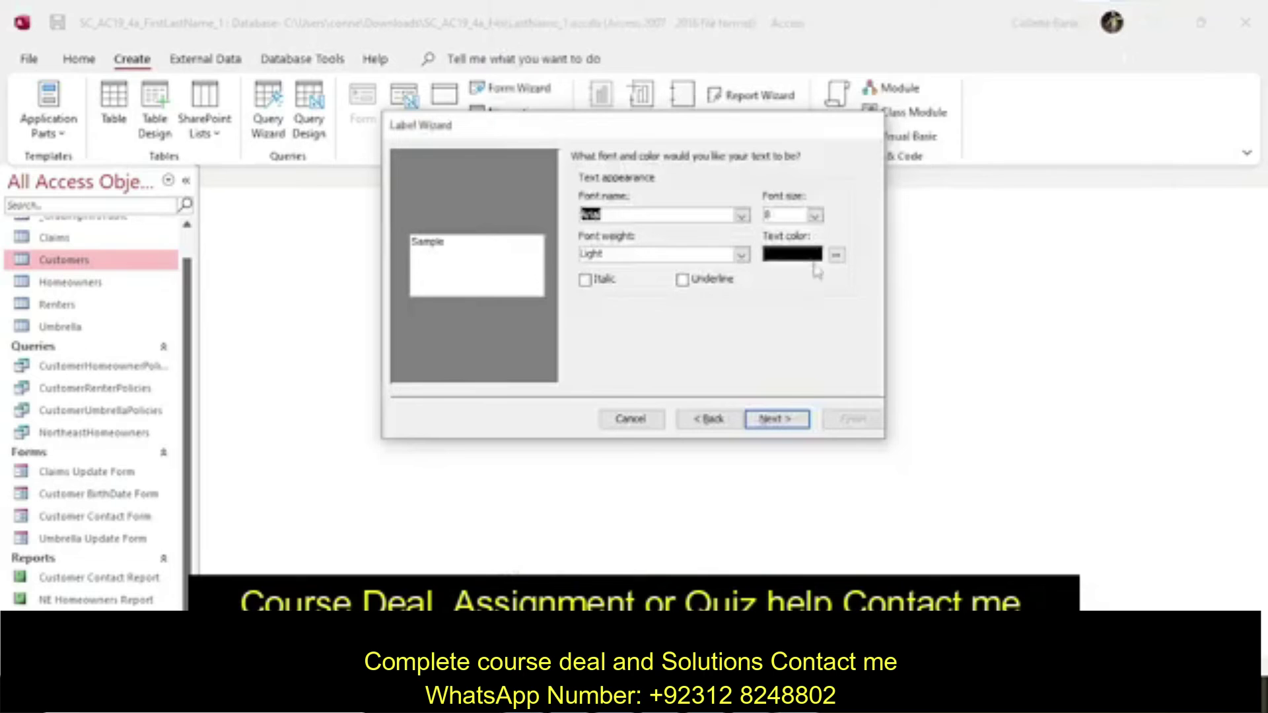
click(836, 255)
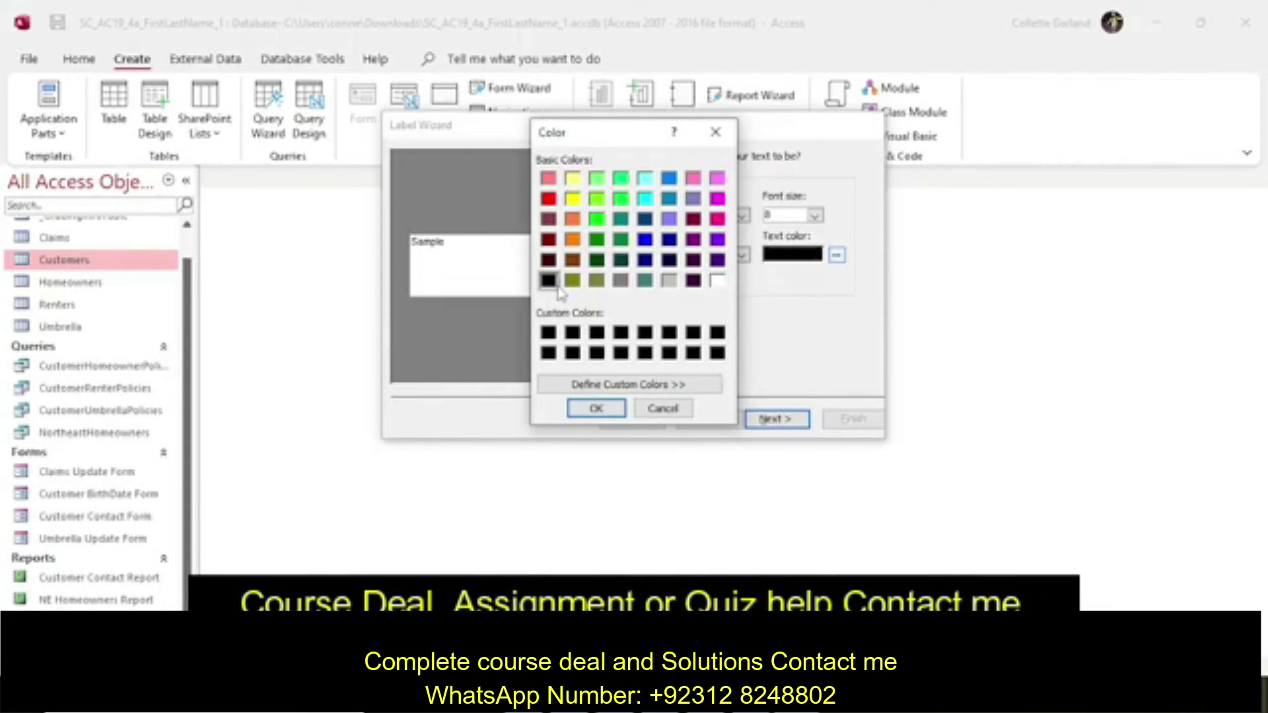
click(594, 411)
click(719, 699)
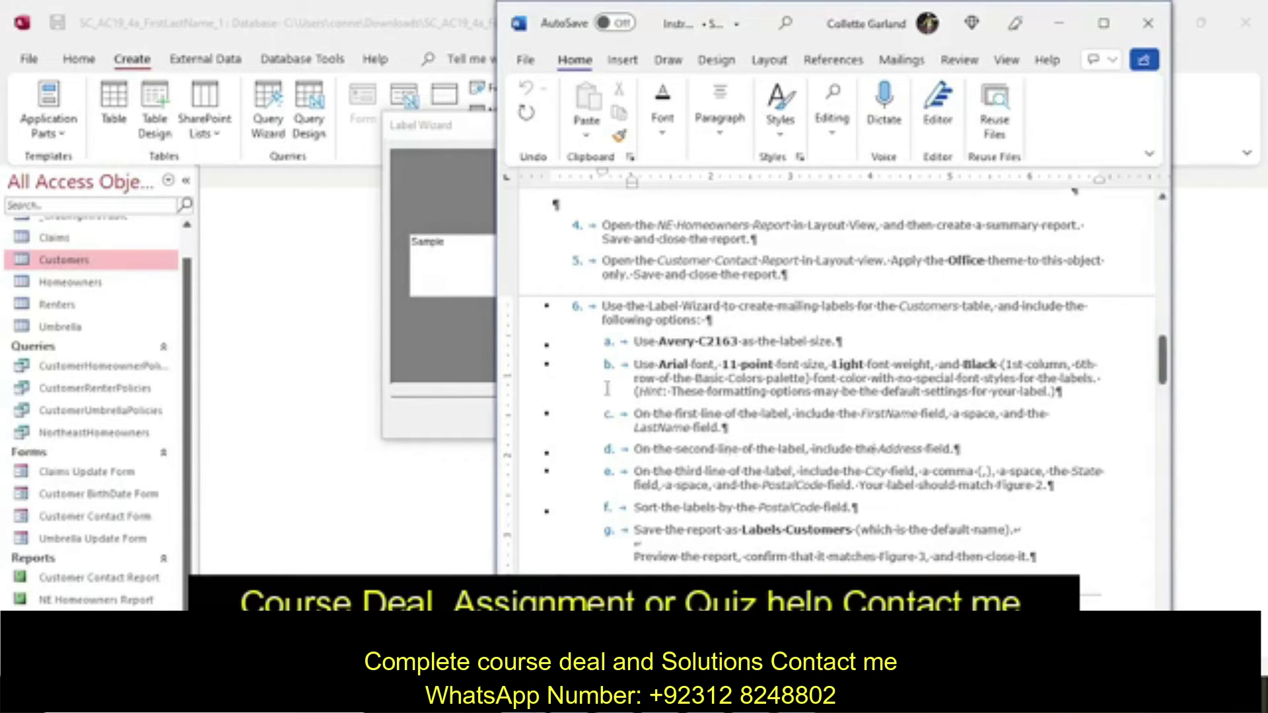
click(477, 360)
click(802, 426)
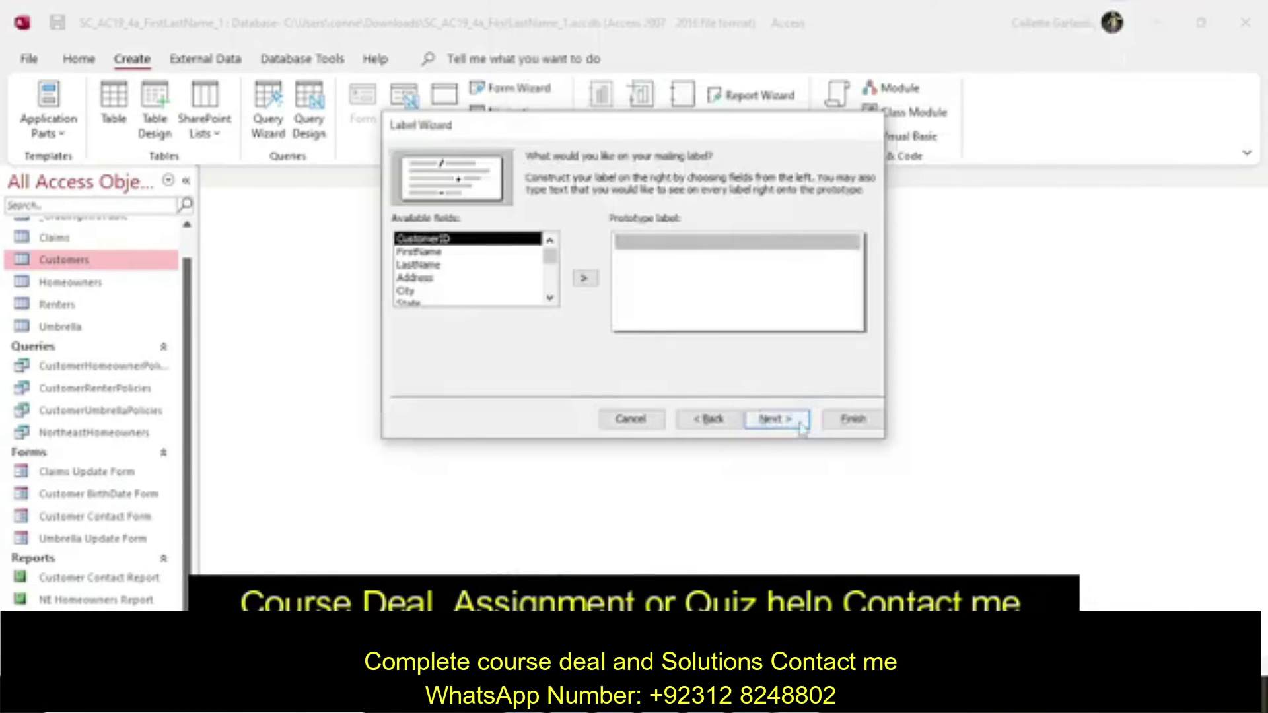
Build the label's first line from the FirstName field, a space, and the LastName field.
click(465, 254)
click(583, 280)
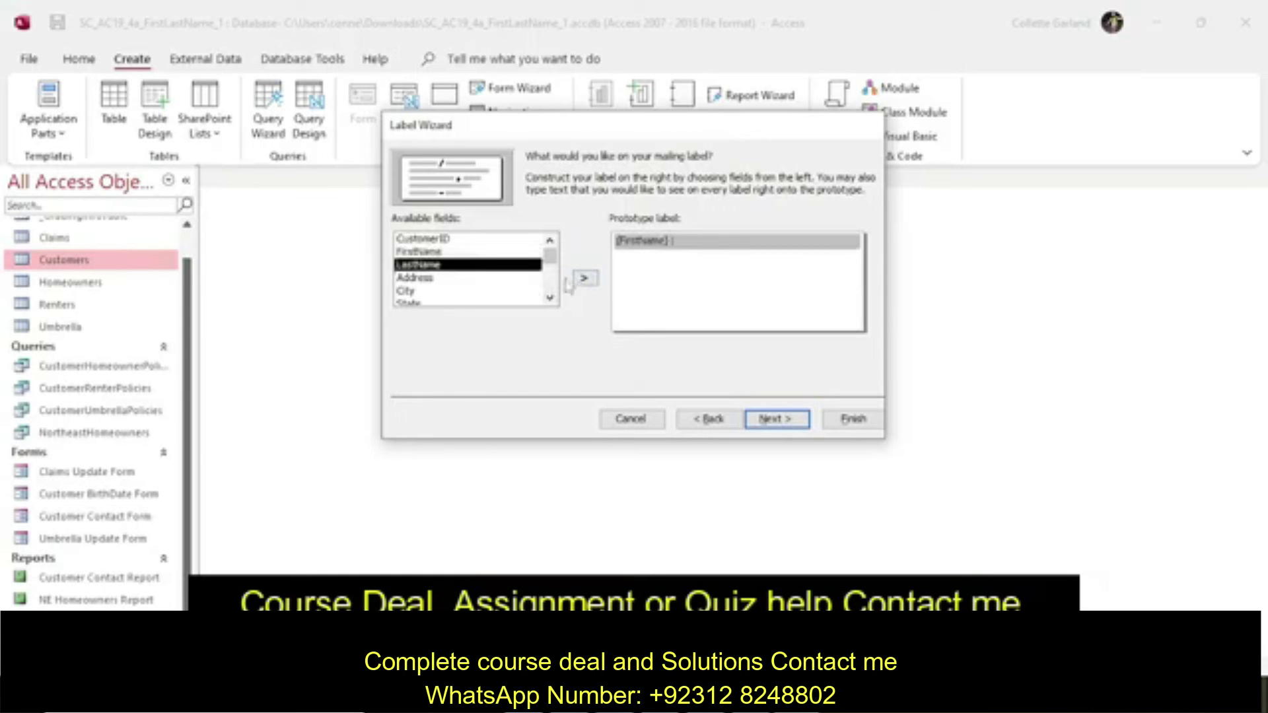
click(582, 283)
Check the label layout instructions and put the Address field on the label's second line.
click(650, 693)
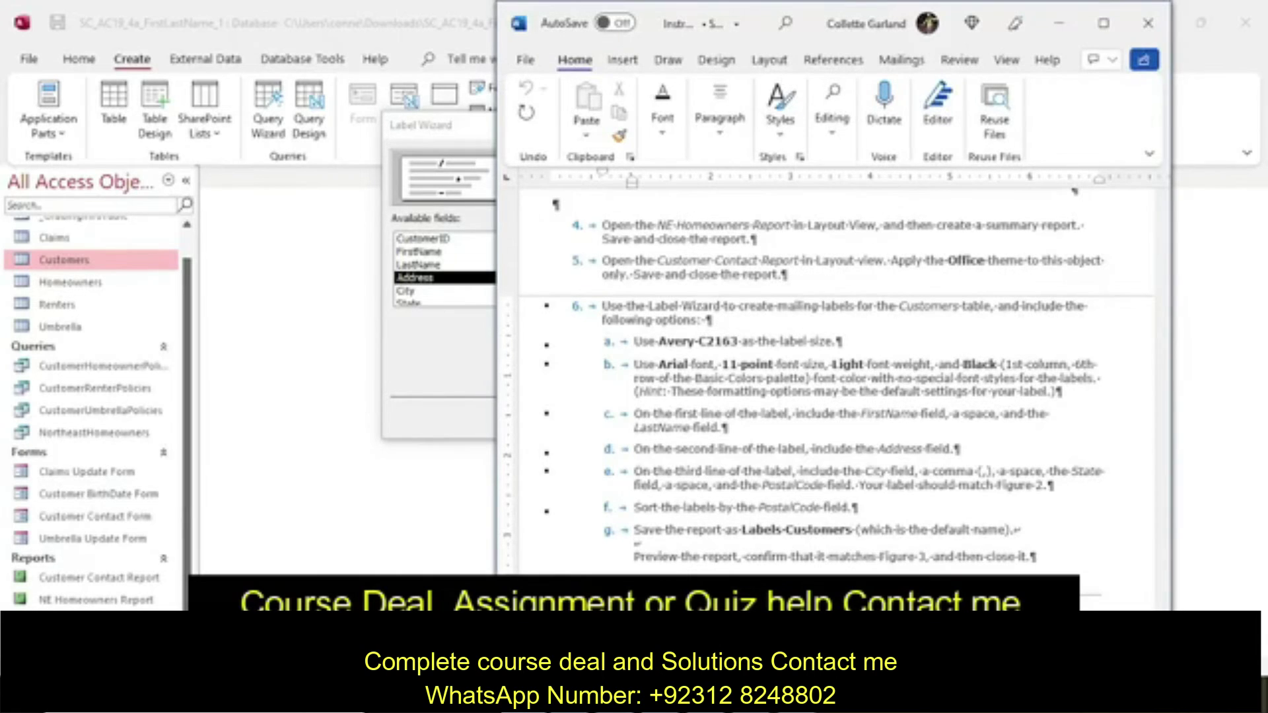
click(466, 376)
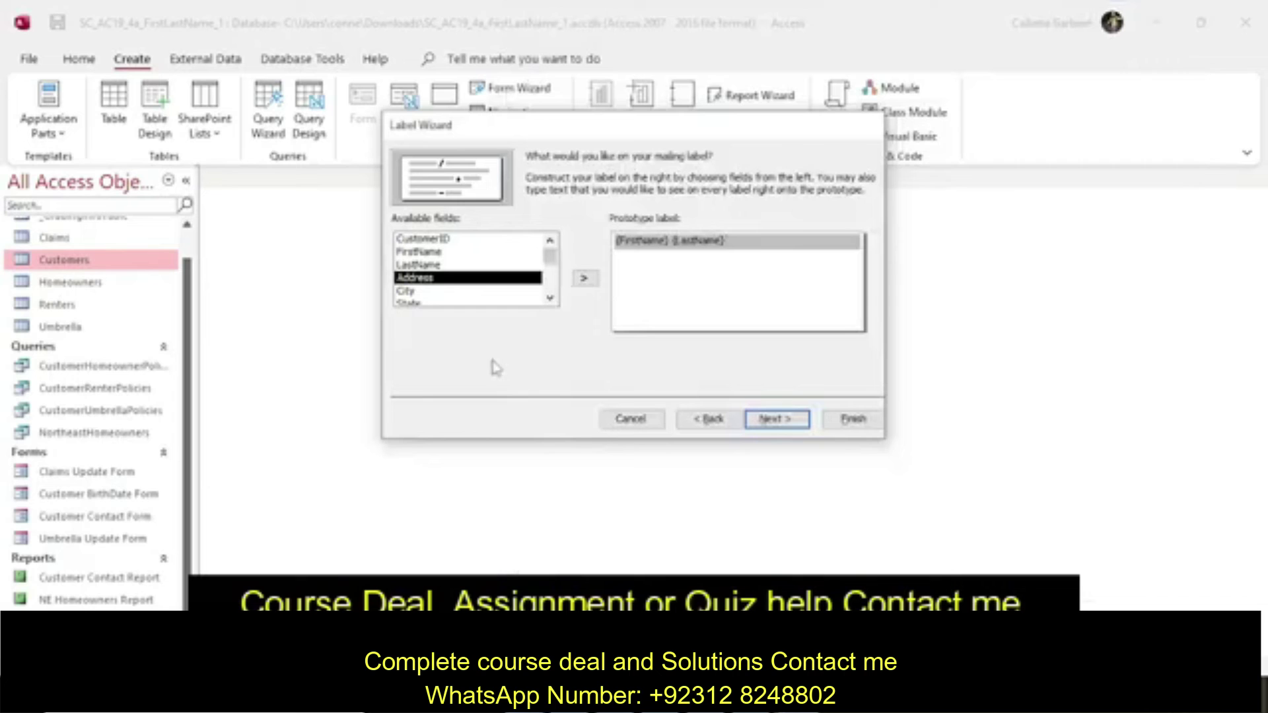
key(Return)
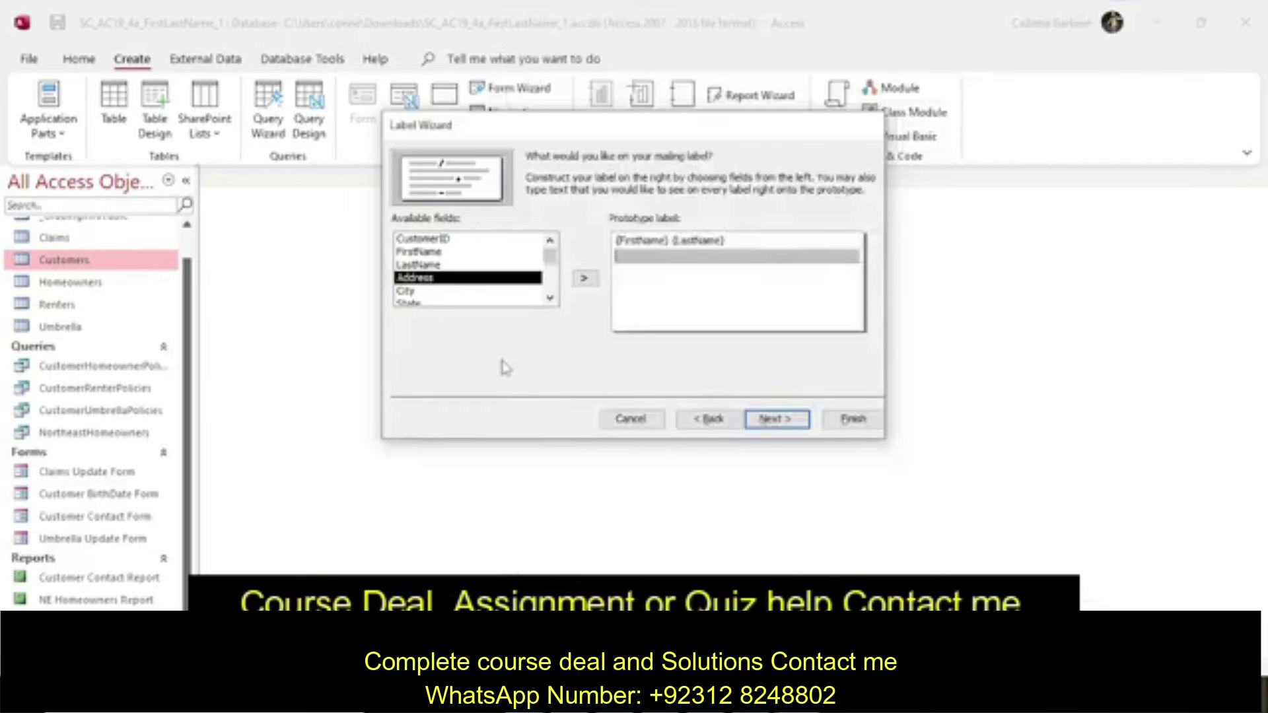
click(584, 279)
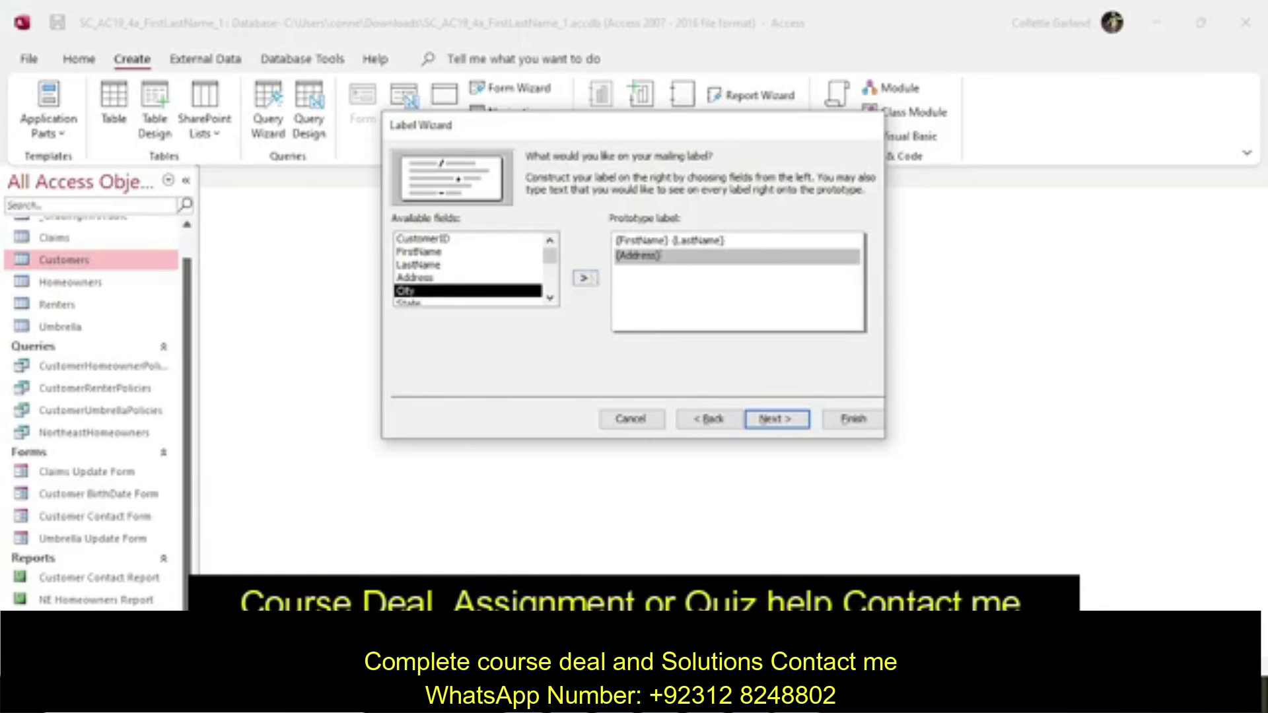
Build the label's third line from the City field, a comma, a space, the State field, a space, and the PostalCode field.
key(alt+Tab)
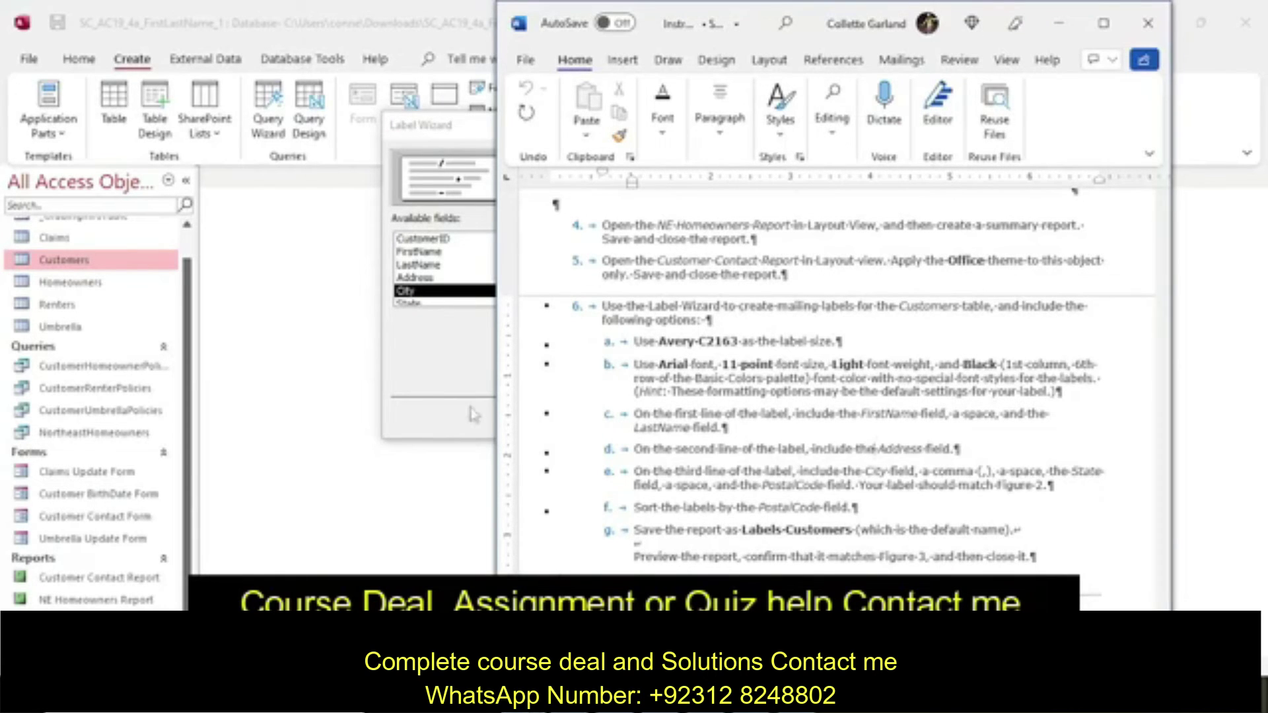
click(477, 364)
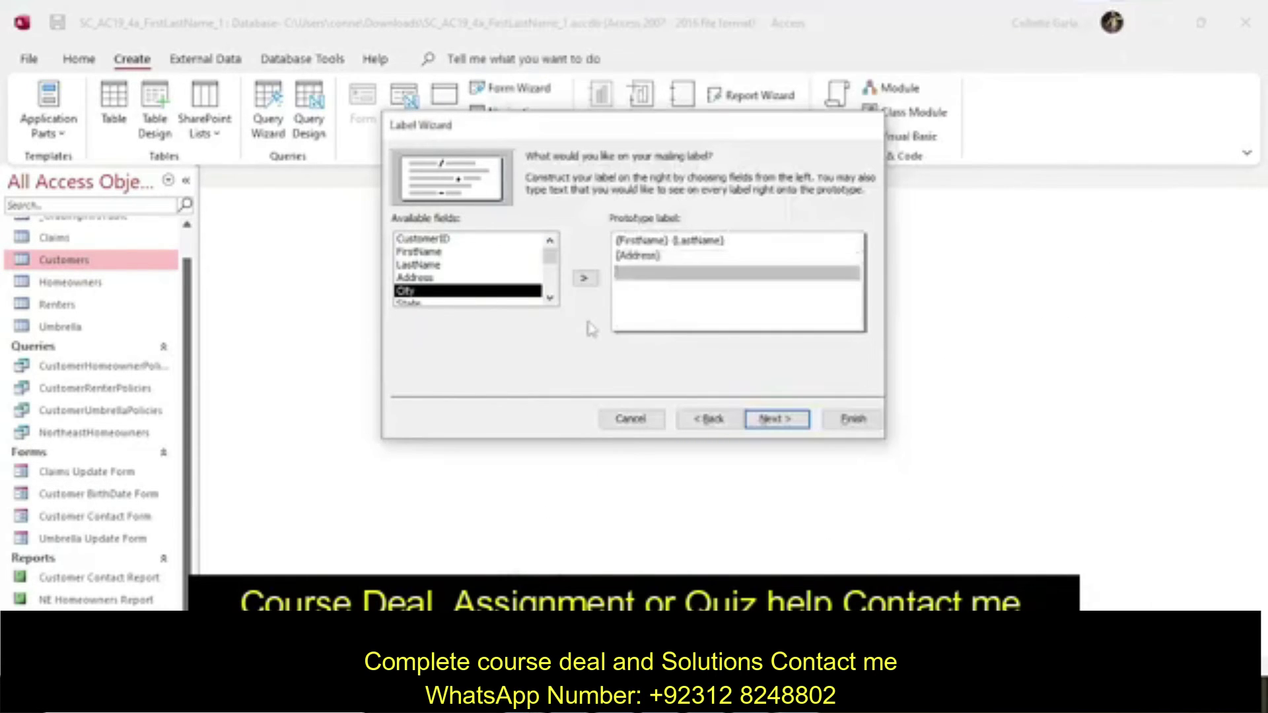
click(584, 278)
text(,)
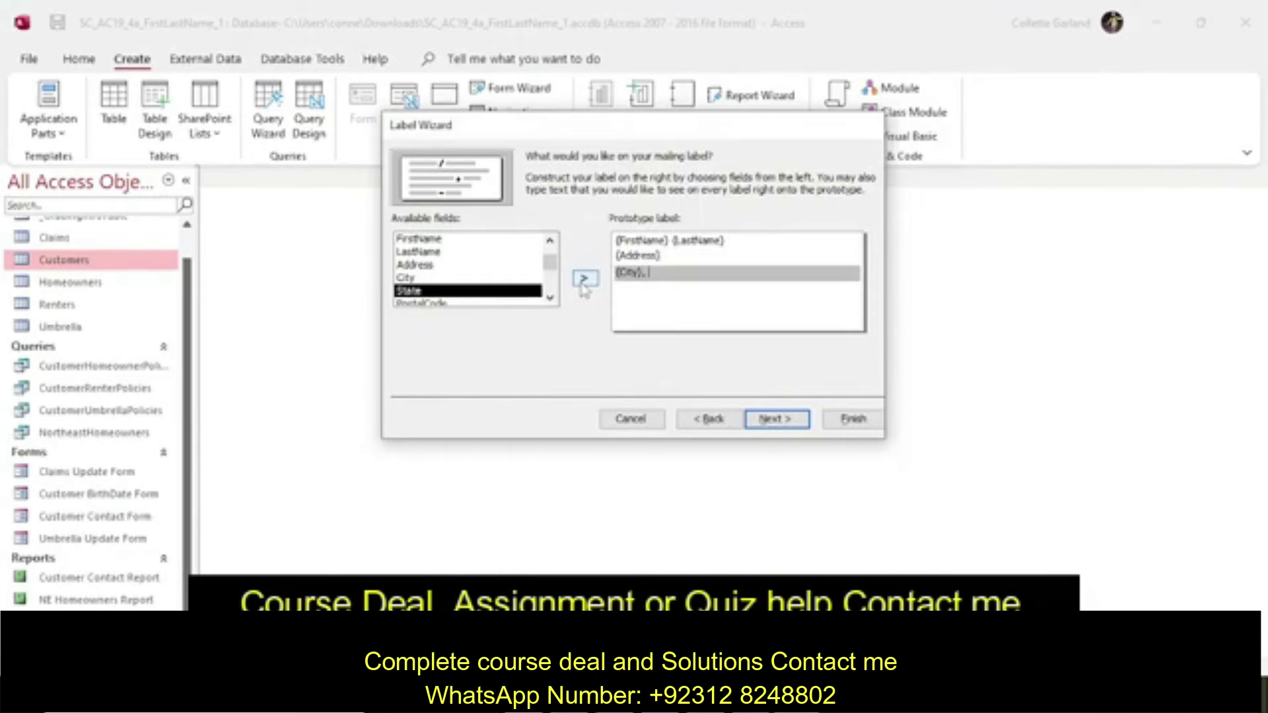
click(584, 278)
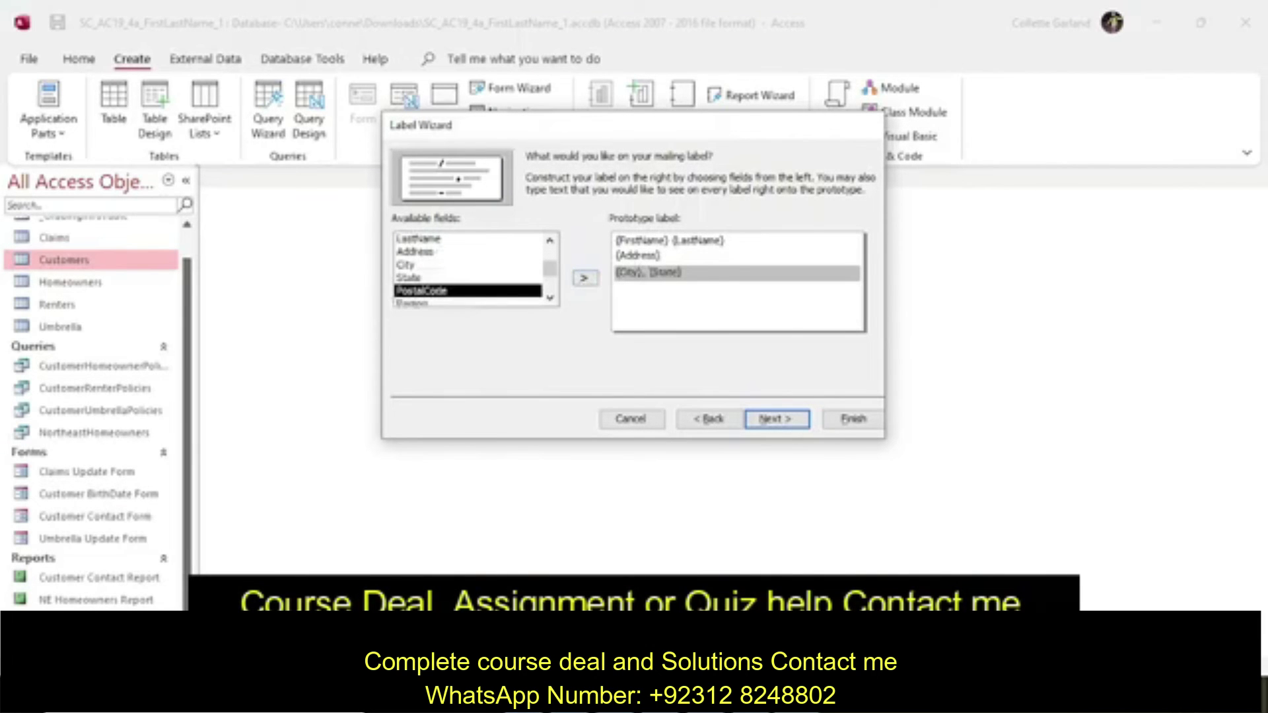
key(alt+Tab)
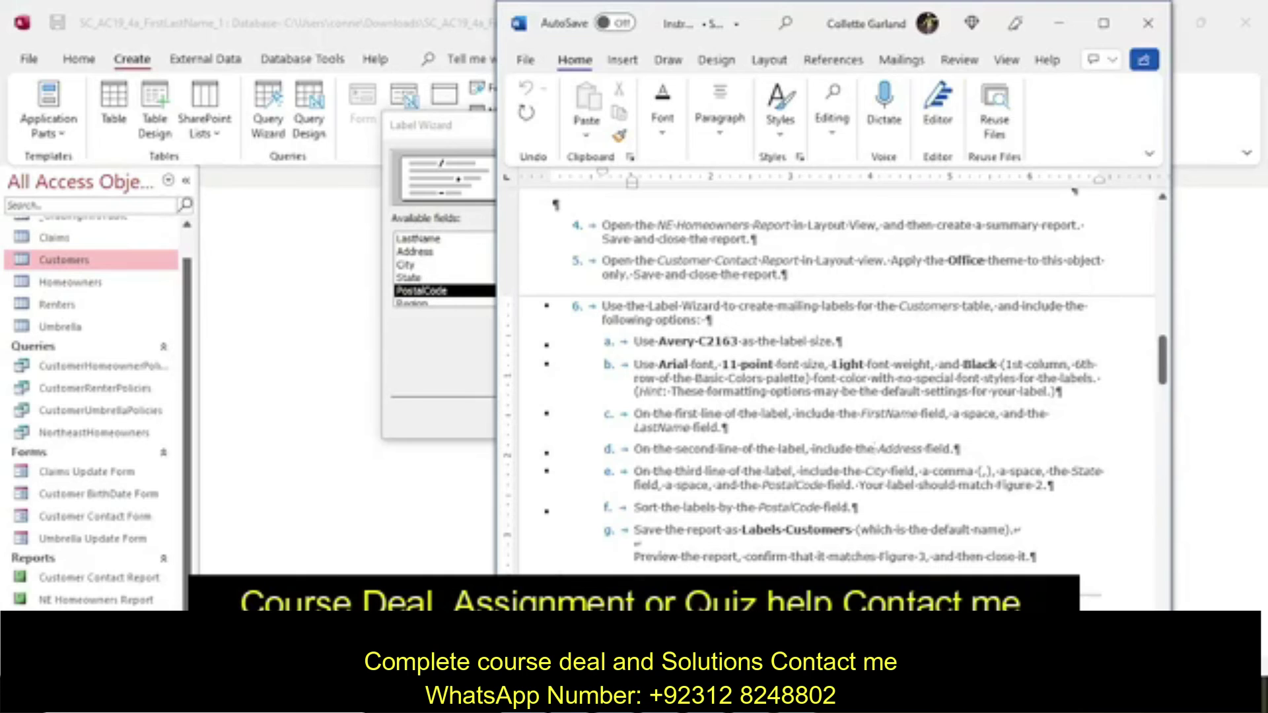
click(459, 374)
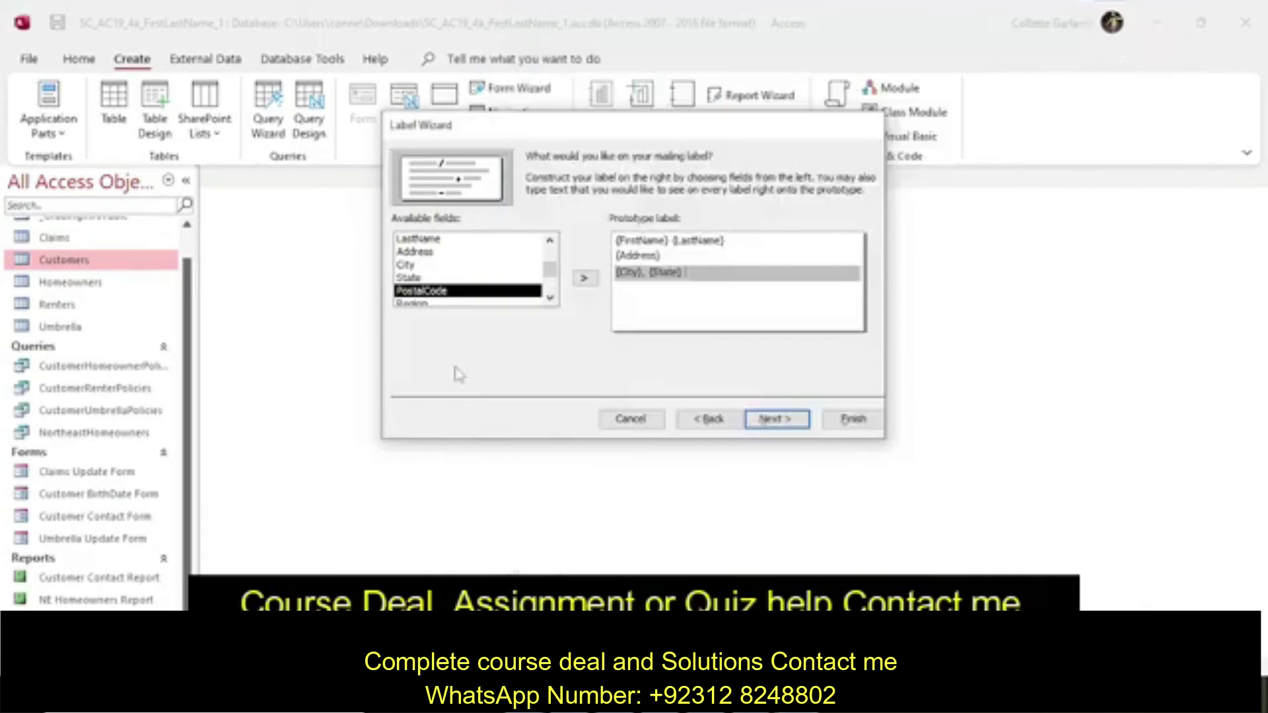
click(583, 278)
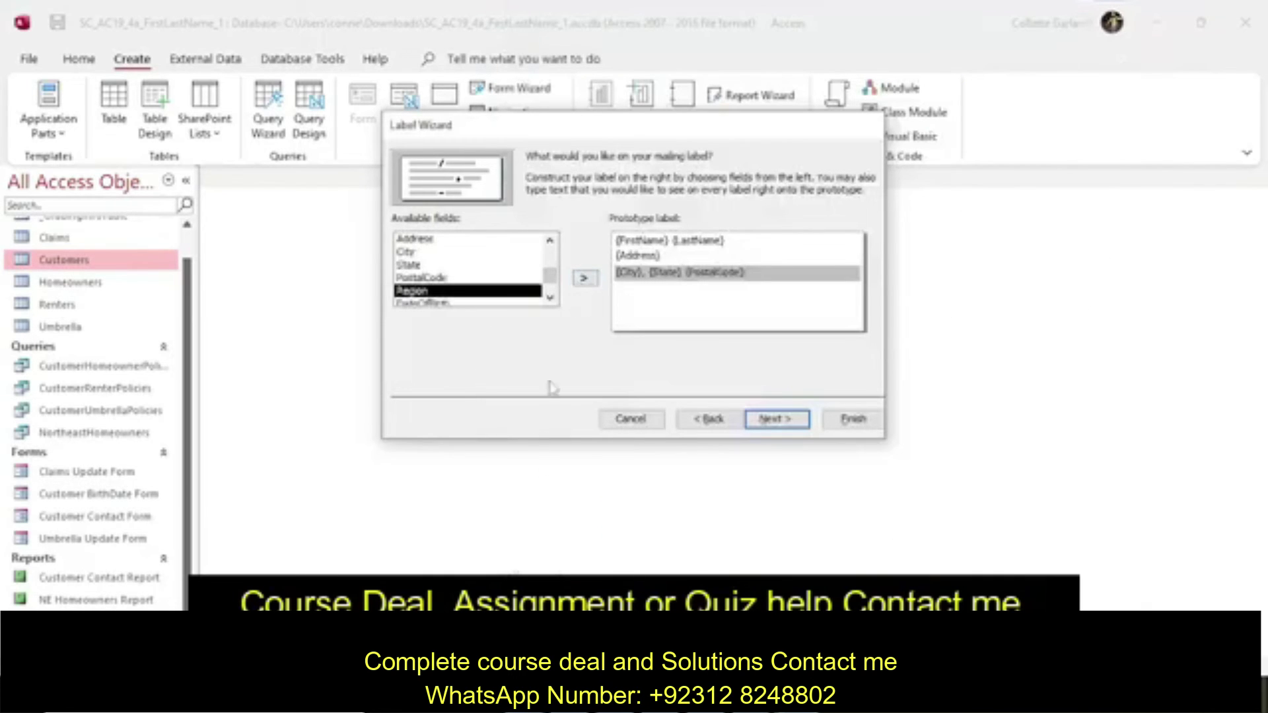
Check the label layout against the instructions, sort the labels by the PostalCode field, and continue to the report name.
key(alt+Tab)
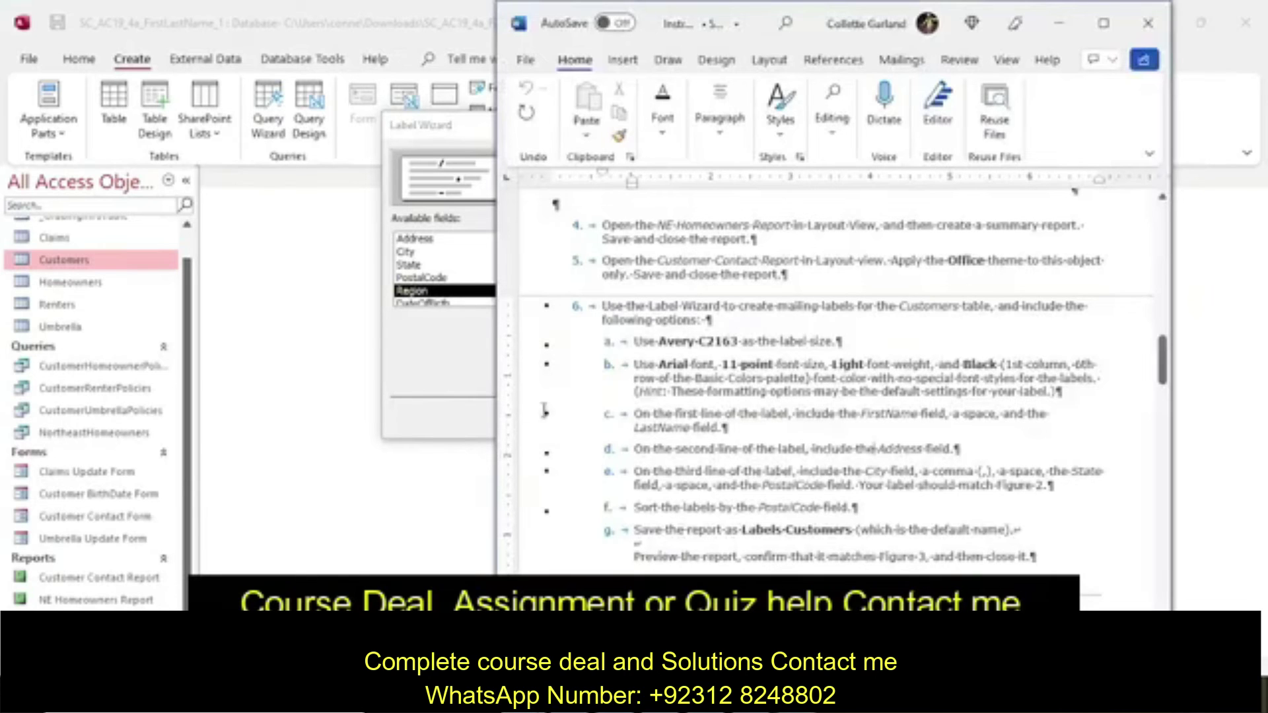
click(482, 365)
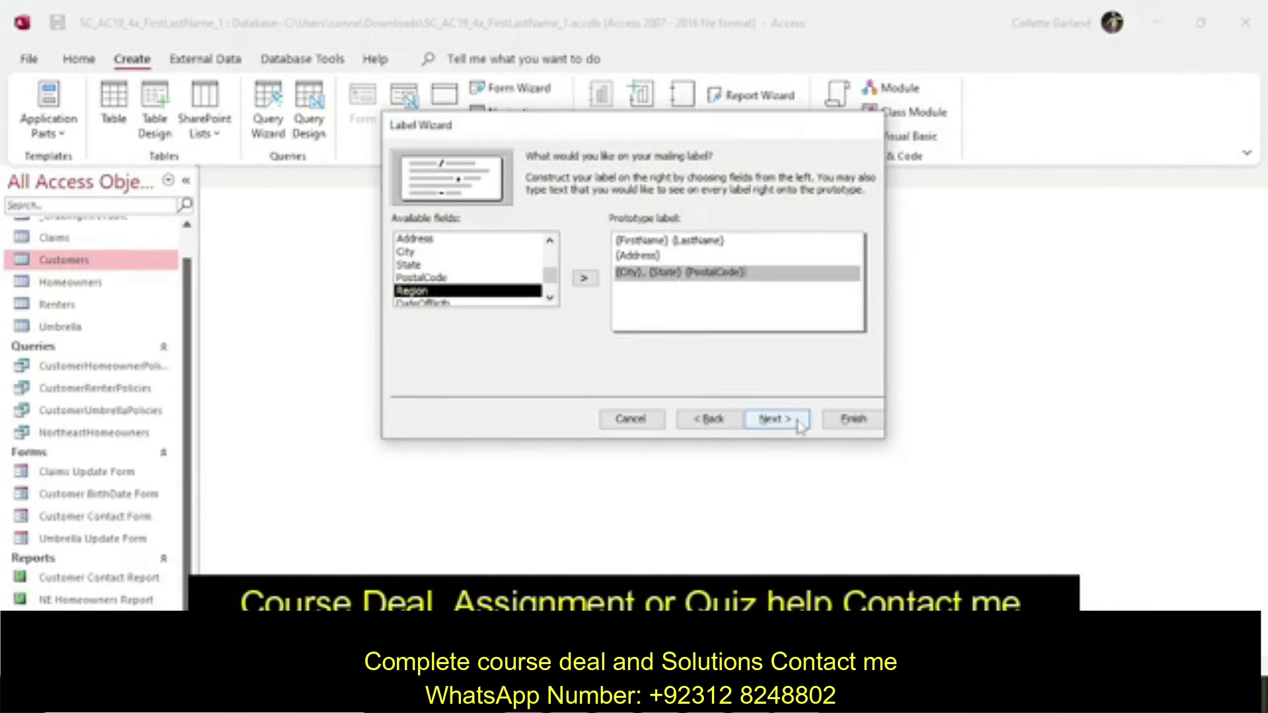
click(774, 419)
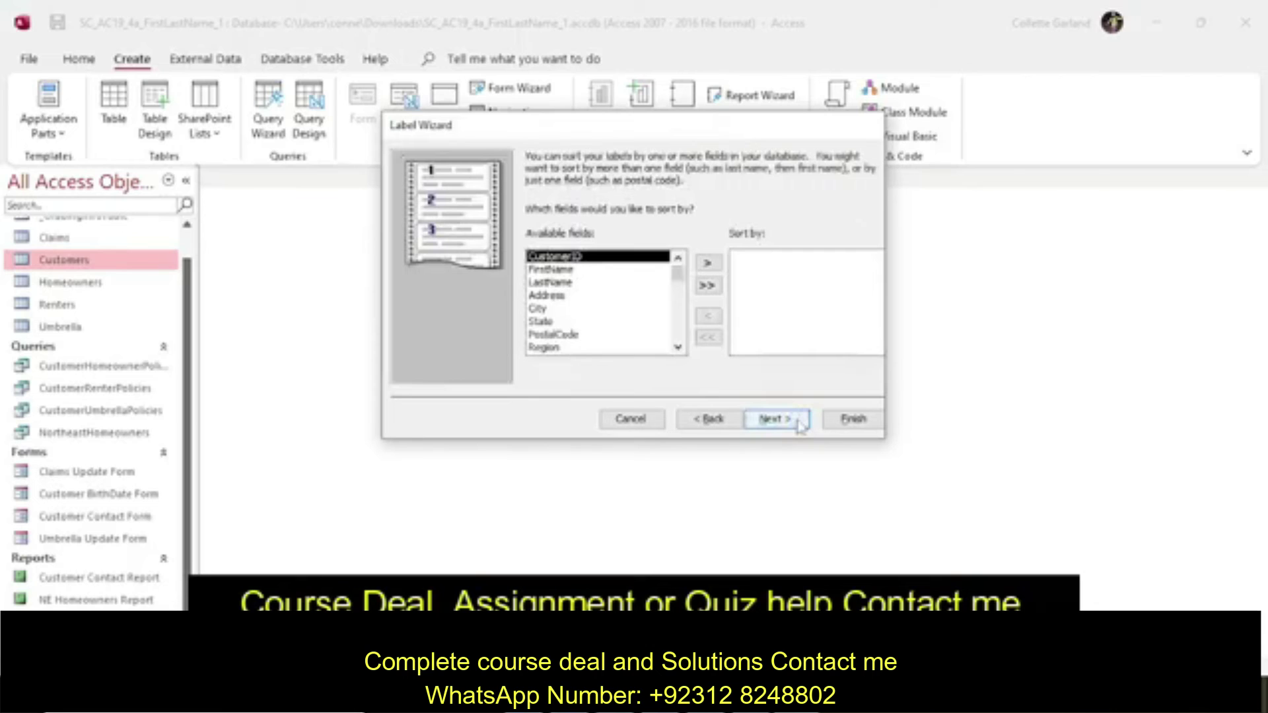
click(621, 336)
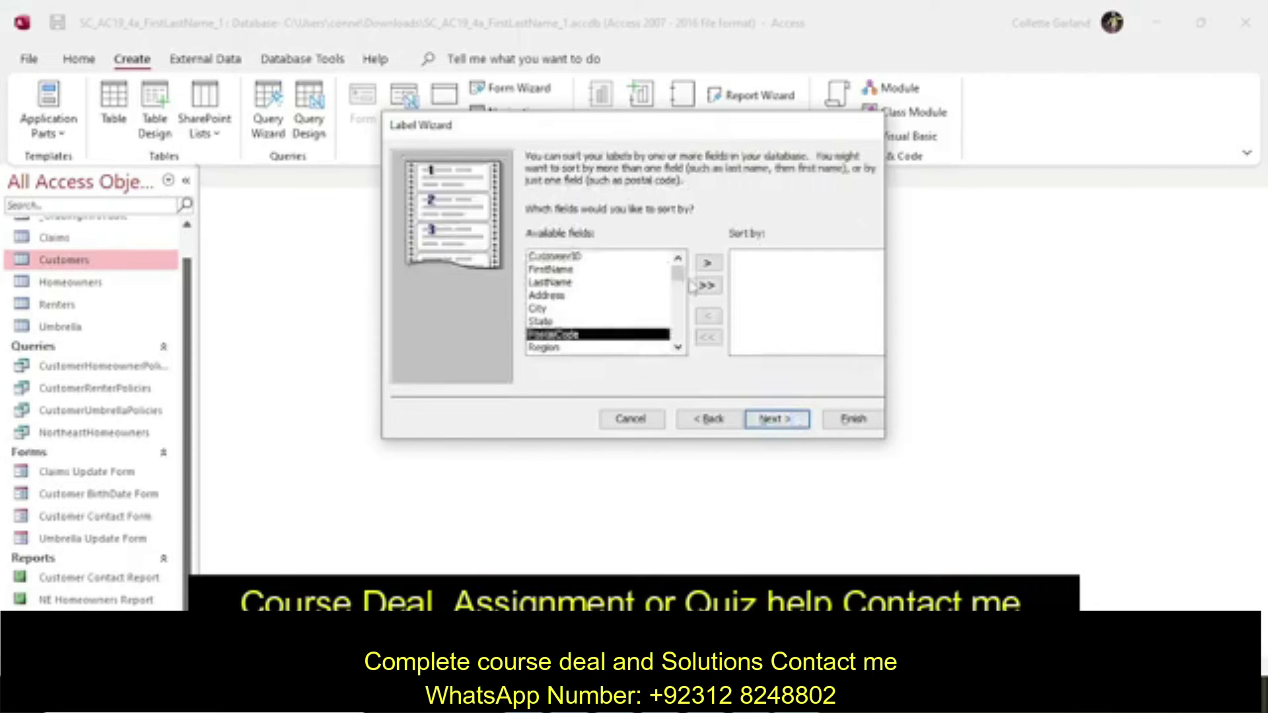
click(707, 264)
click(774, 419)
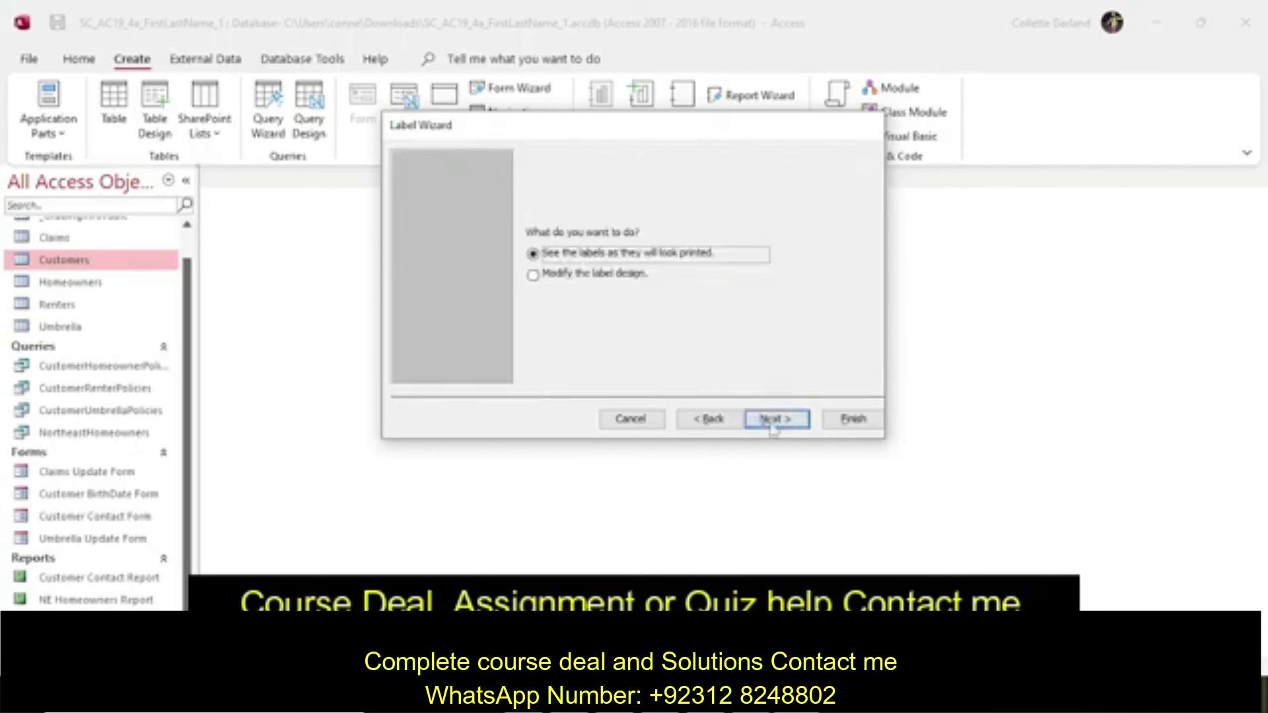
Check the naming instruction, keep Labels Customers as the report name, and finish the labels in preview.
click(512, 696)
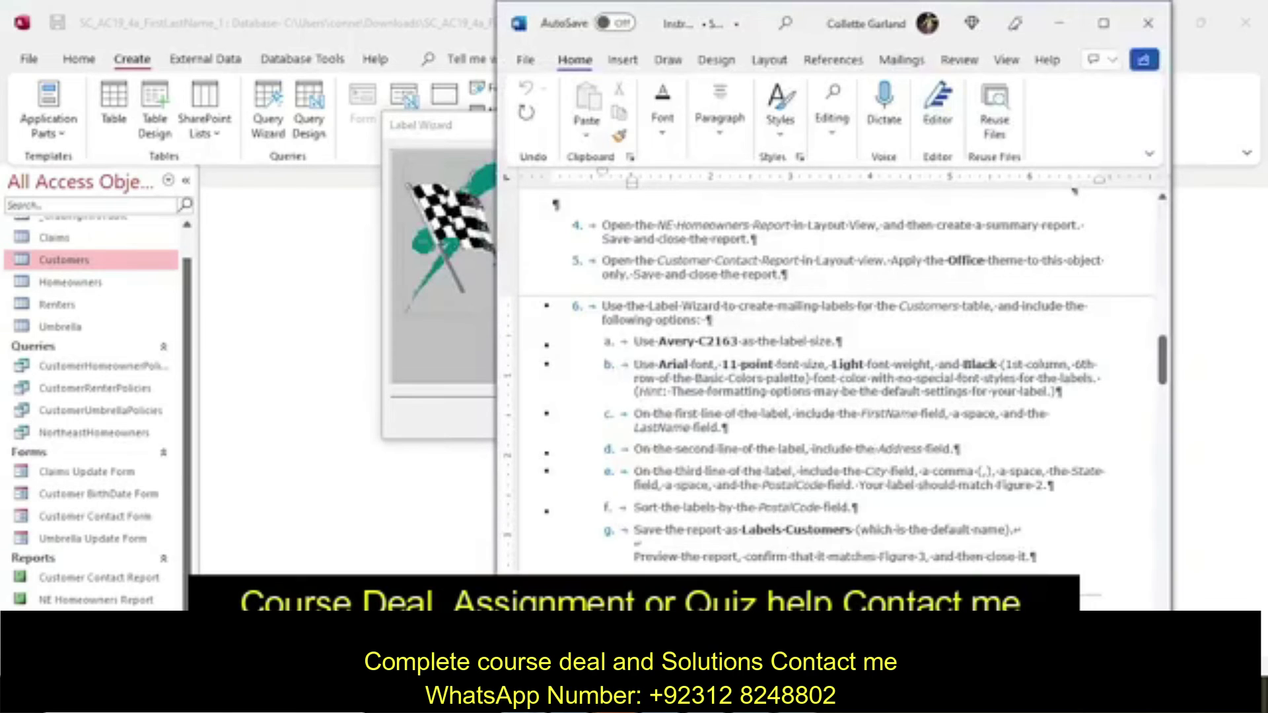
click(478, 375)
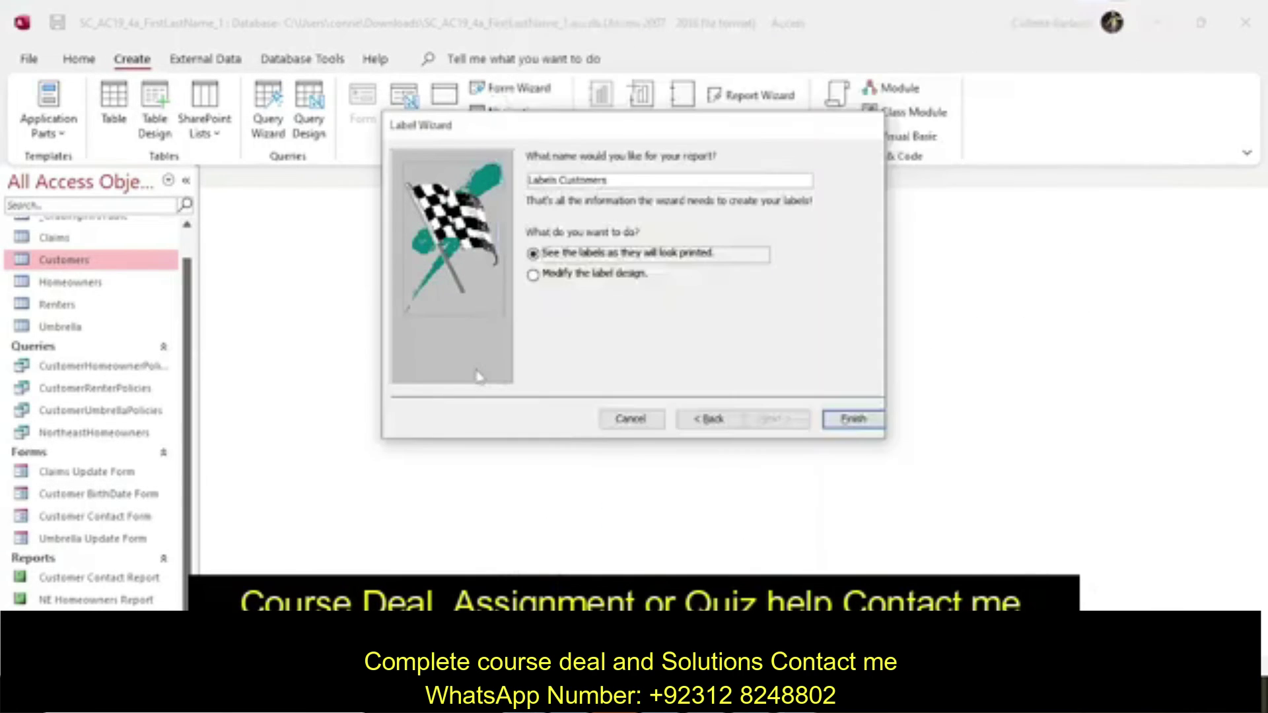
click(833, 424)
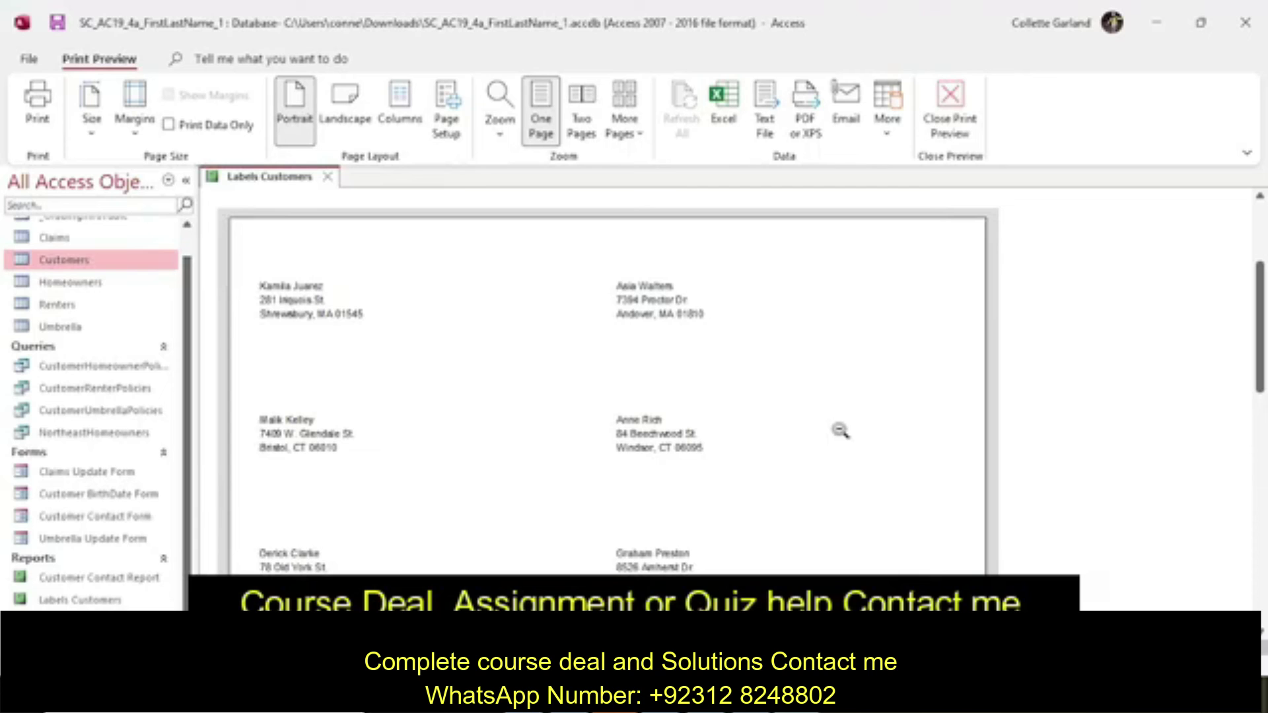
Leave the print preview and close the Labels Customers report.
click(943, 107)
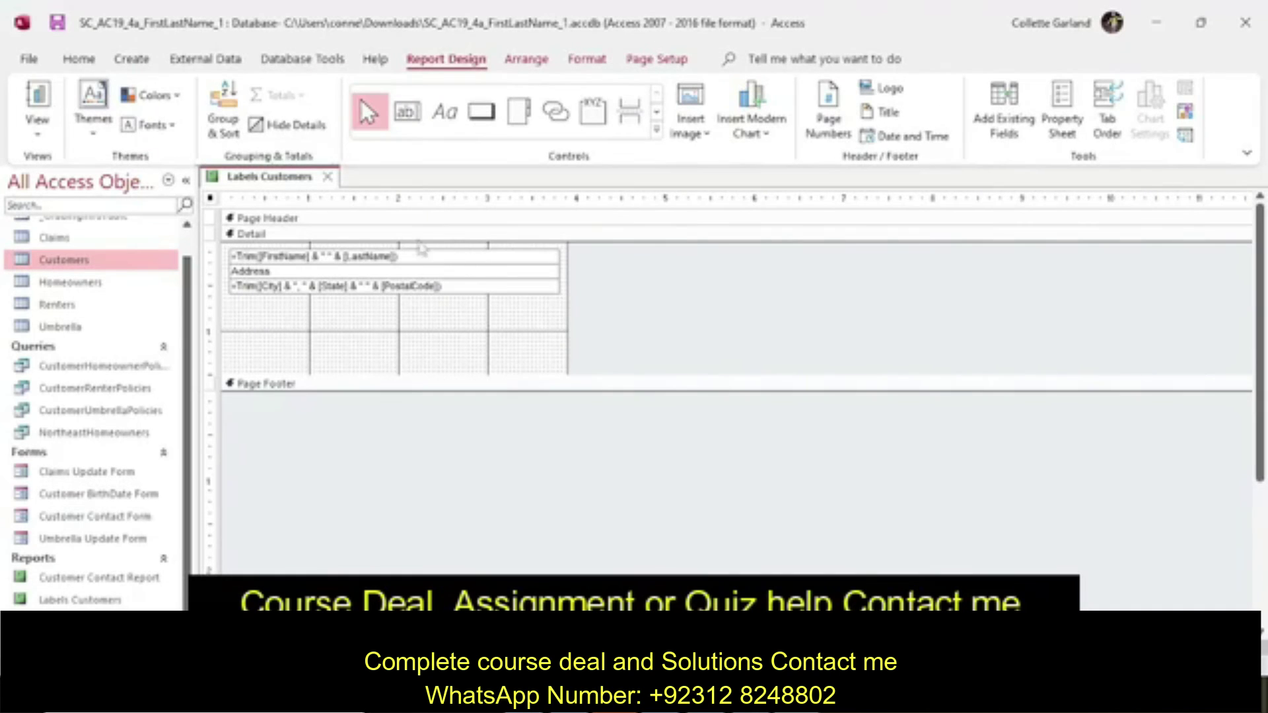
right_click(257, 190)
click(284, 195)
click(331, 178)
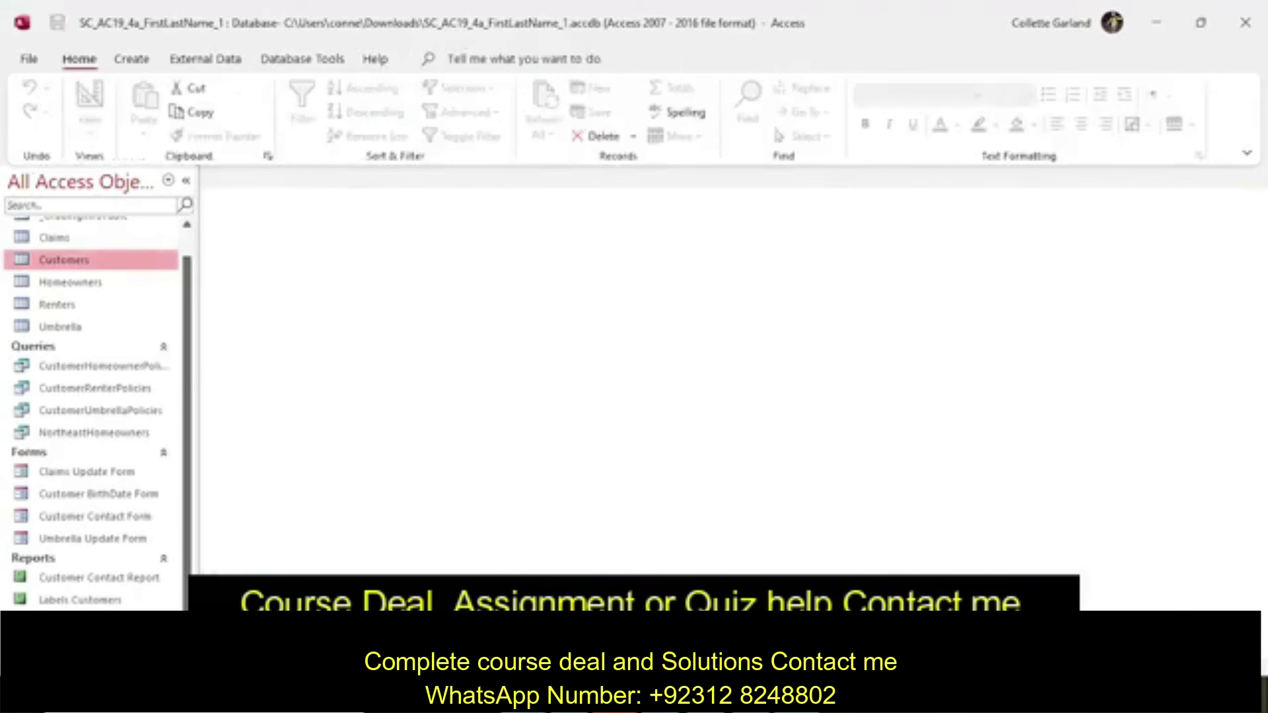
Examine the prototype label and Labels Customers figures in the Word instructions, and read the requirements for the Customers and Renters report.
key(alt+Tab)
scroll(774, 540, down, 5)
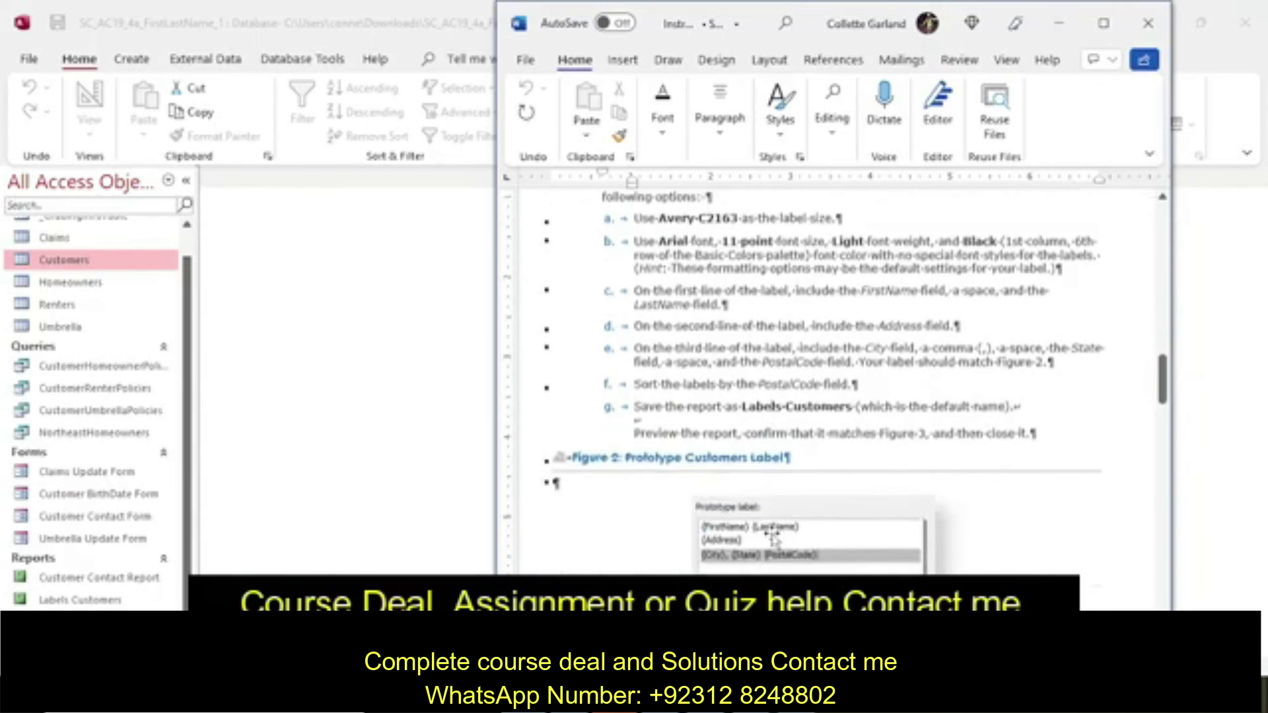
scroll(774, 540, down, 2)
scroll(773, 537, down, 2)
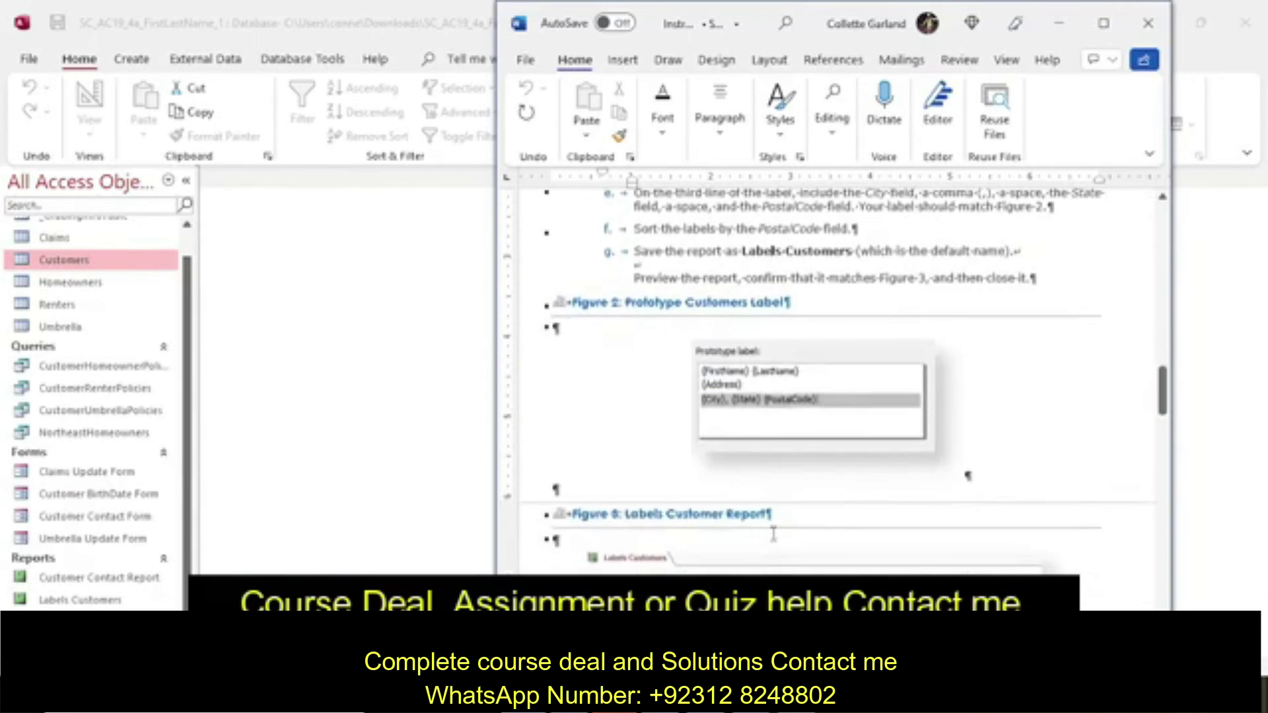
scroll(772, 537, down, 4)
scroll(770, 265, down, 1)
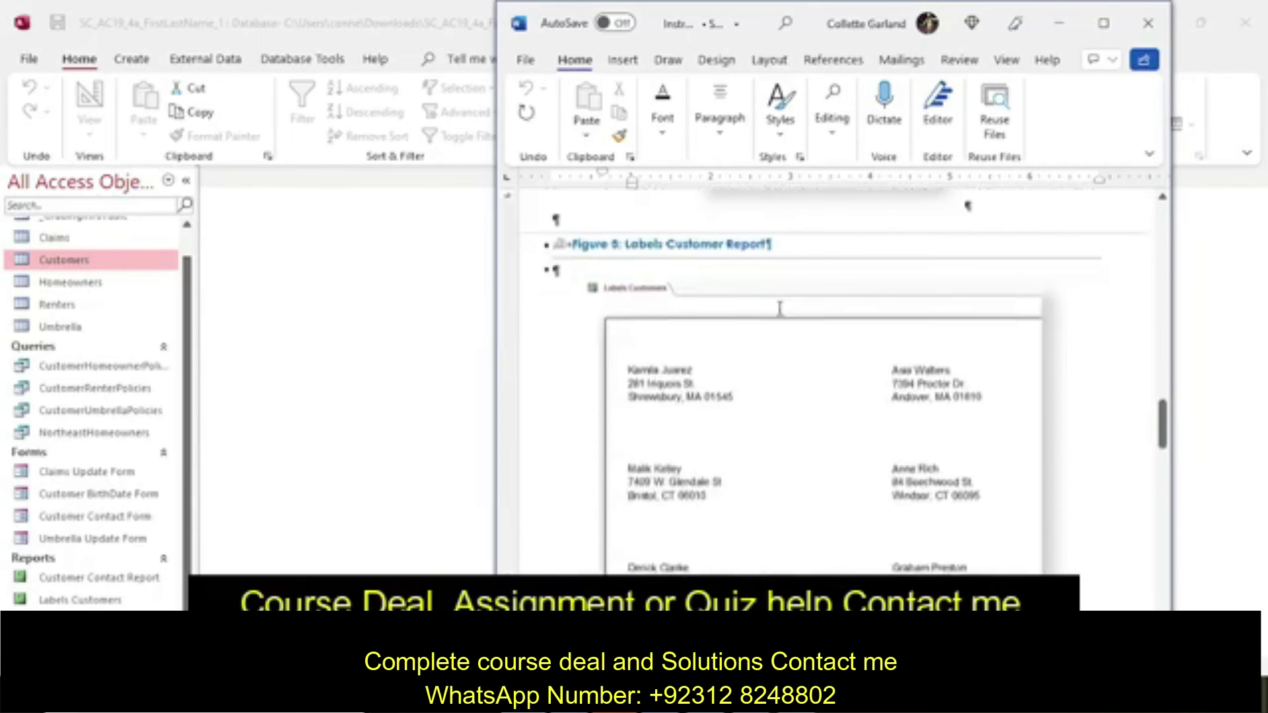
scroll(781, 409, down, 1)
scroll(784, 389, down, 2)
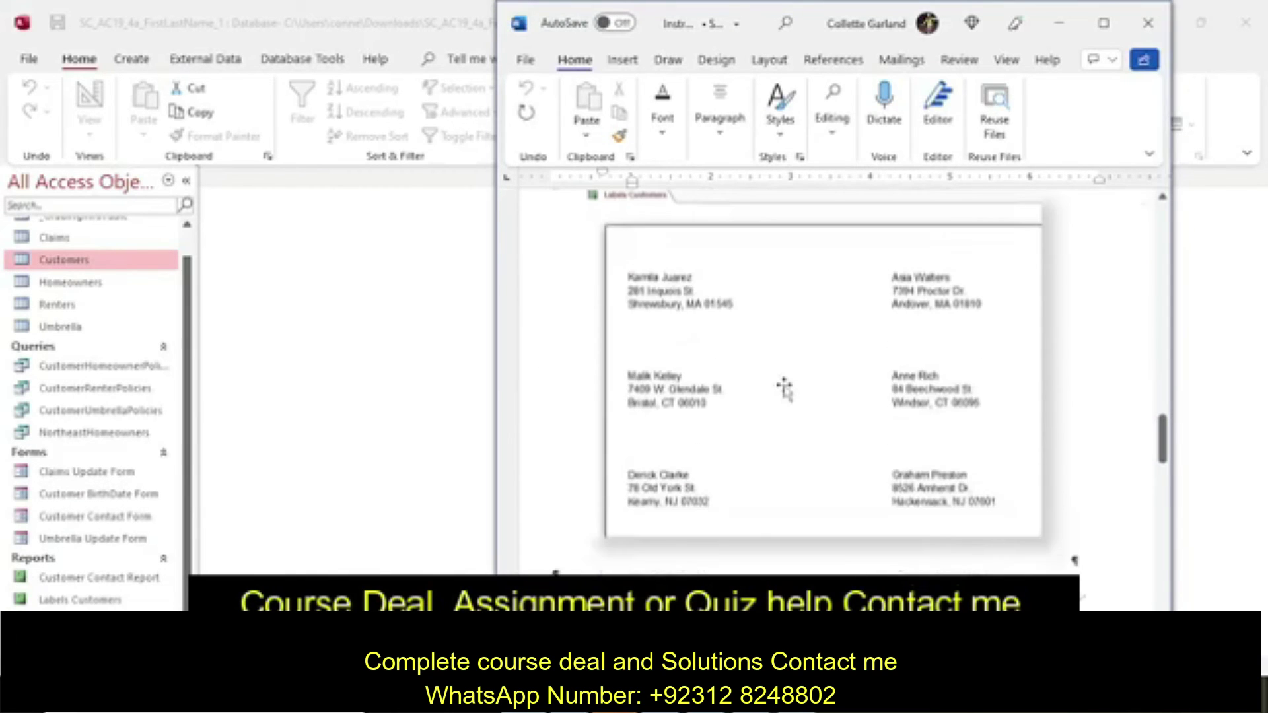
scroll(785, 390, down, 6)
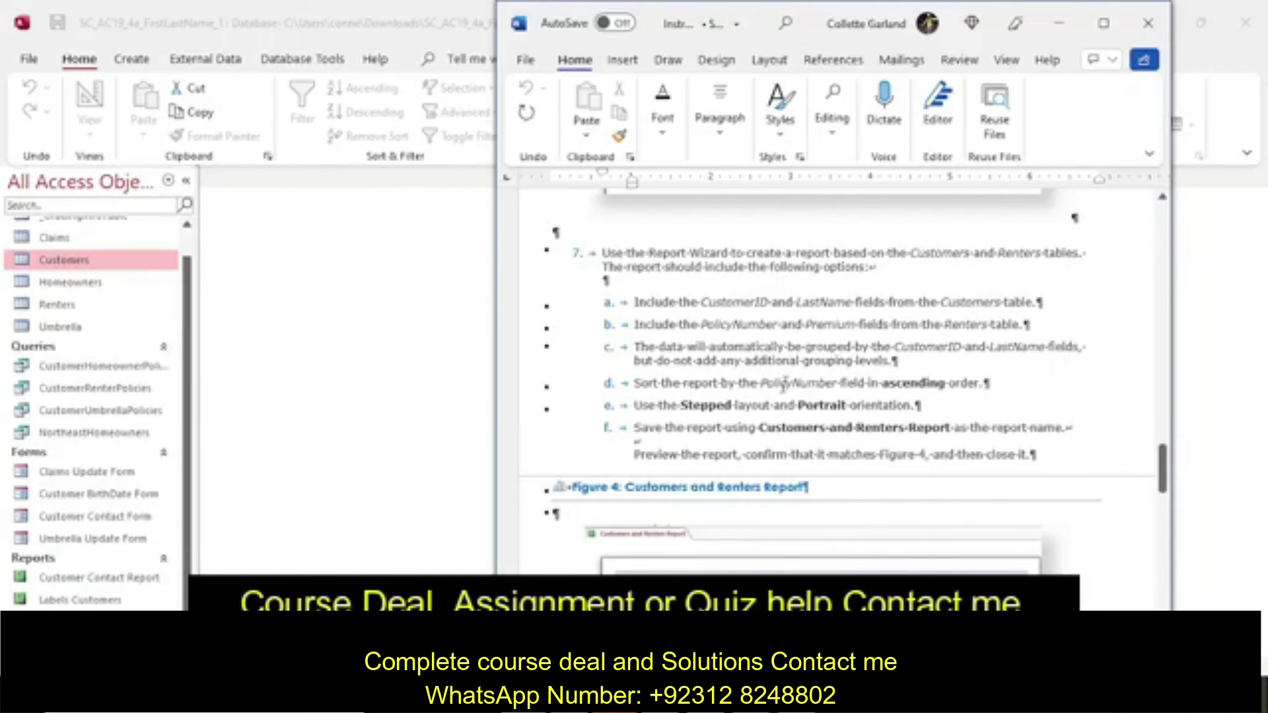
Start the Report Wizard in Access and include the CustomerID and LastName fields from the Customers table.
click(284, 210)
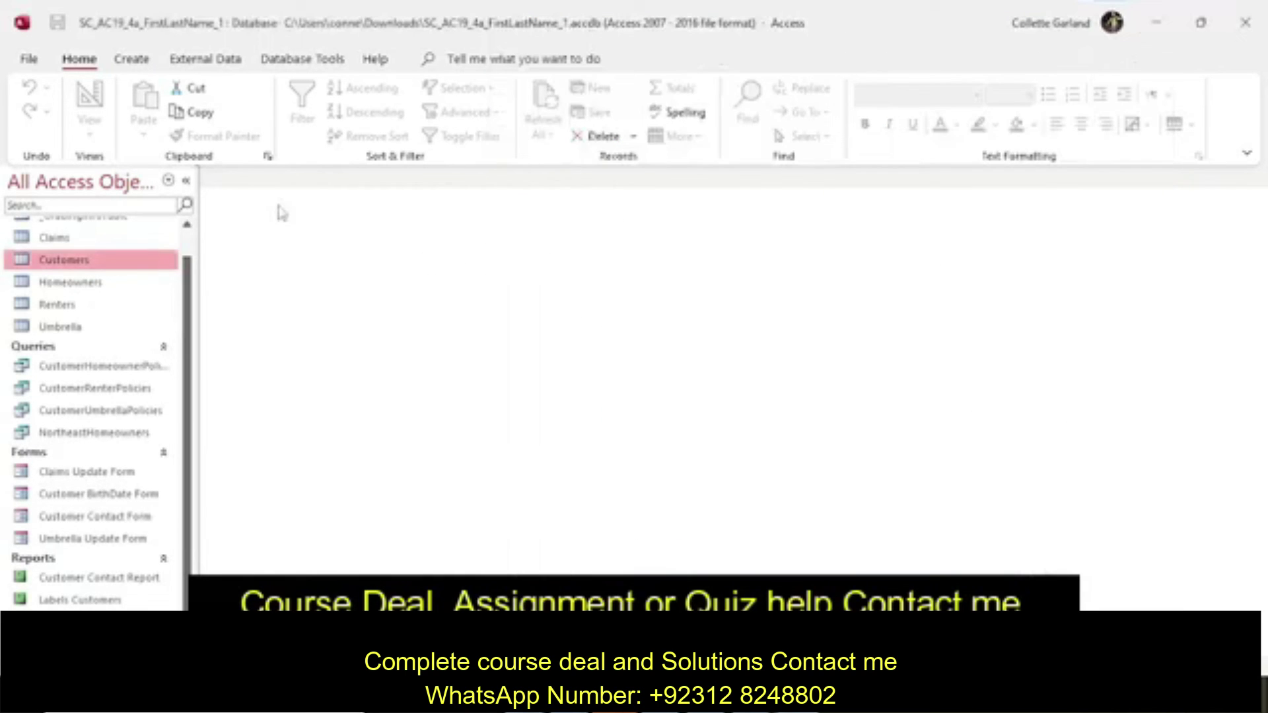
click(147, 59)
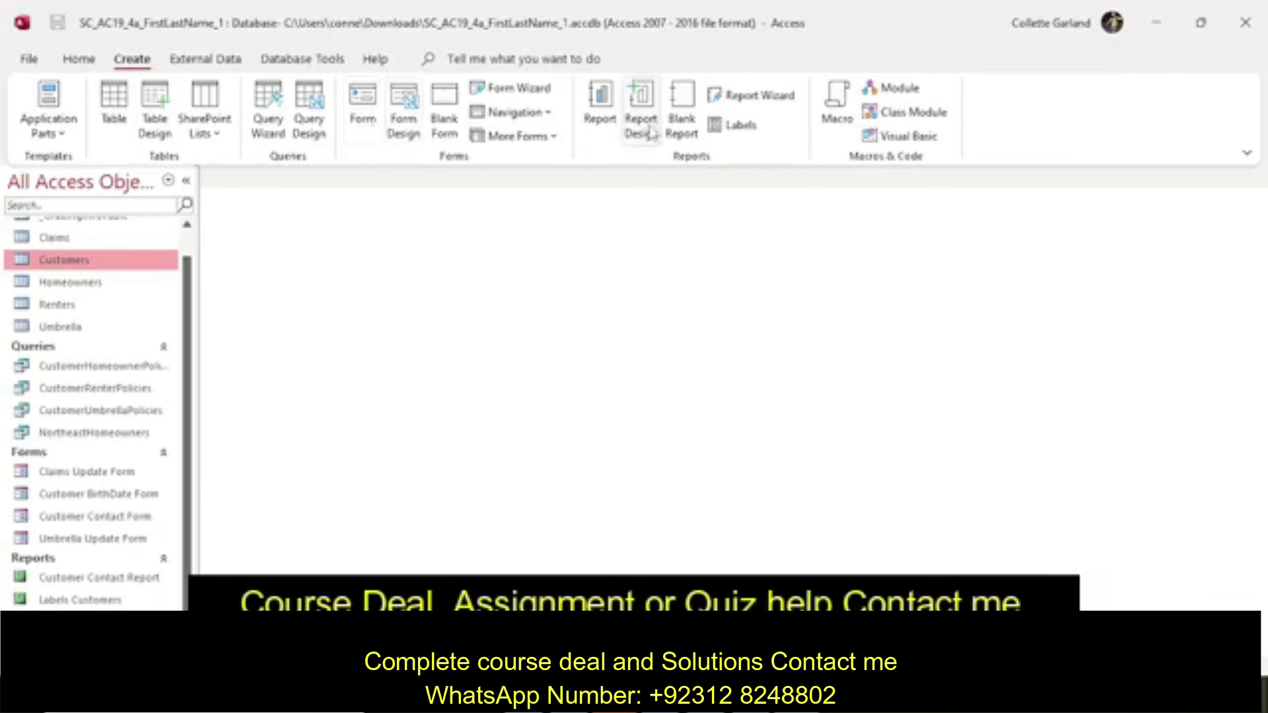
click(746, 97)
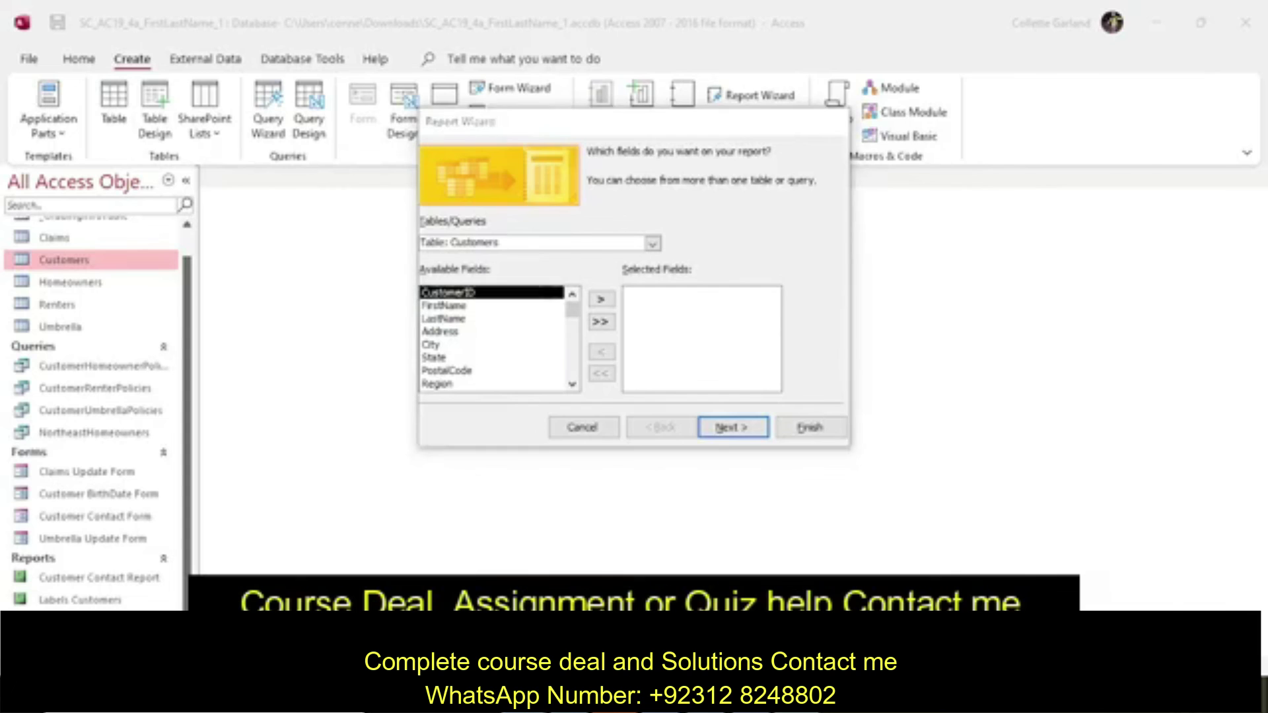
key(alt+Tab)
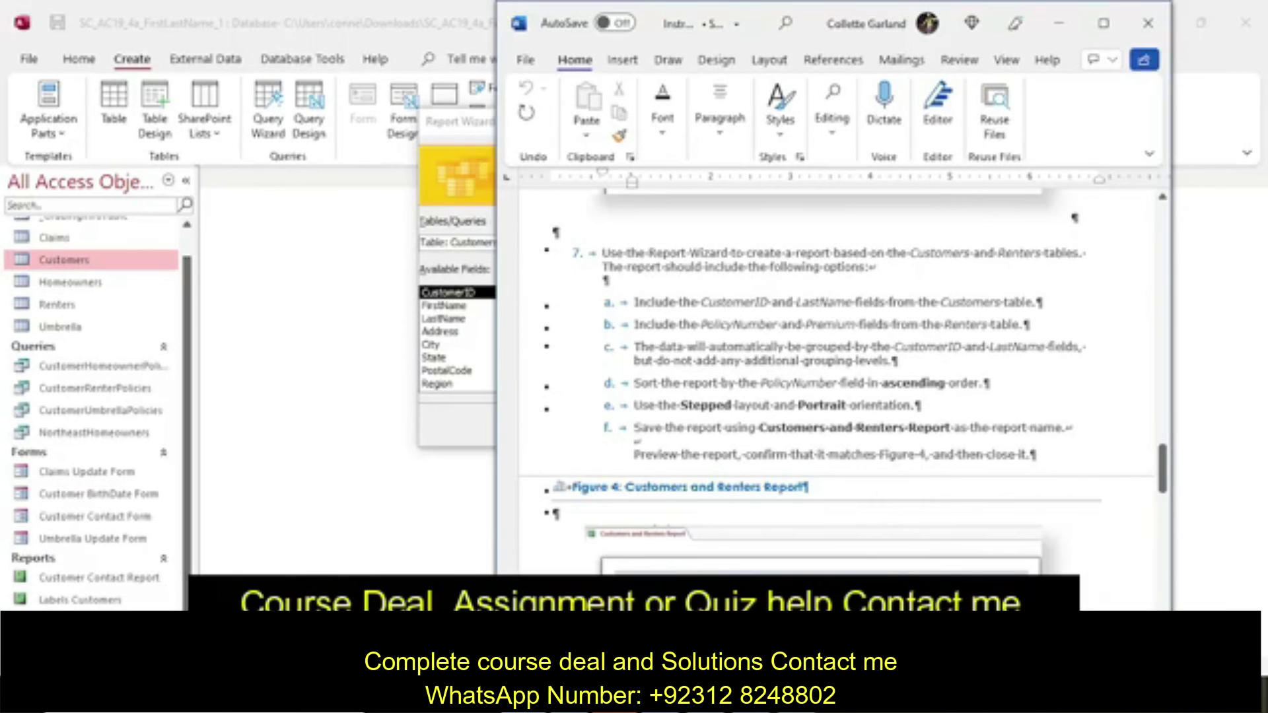
click(484, 433)
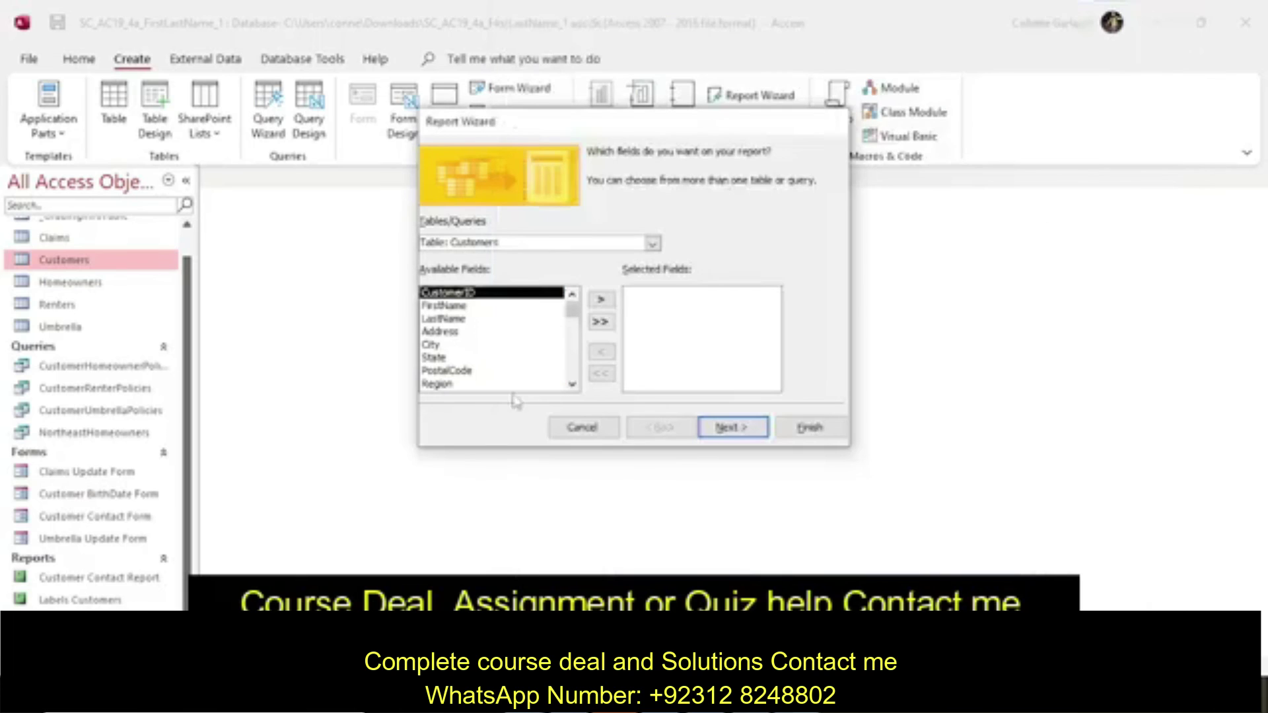
click(601, 299)
click(511, 307)
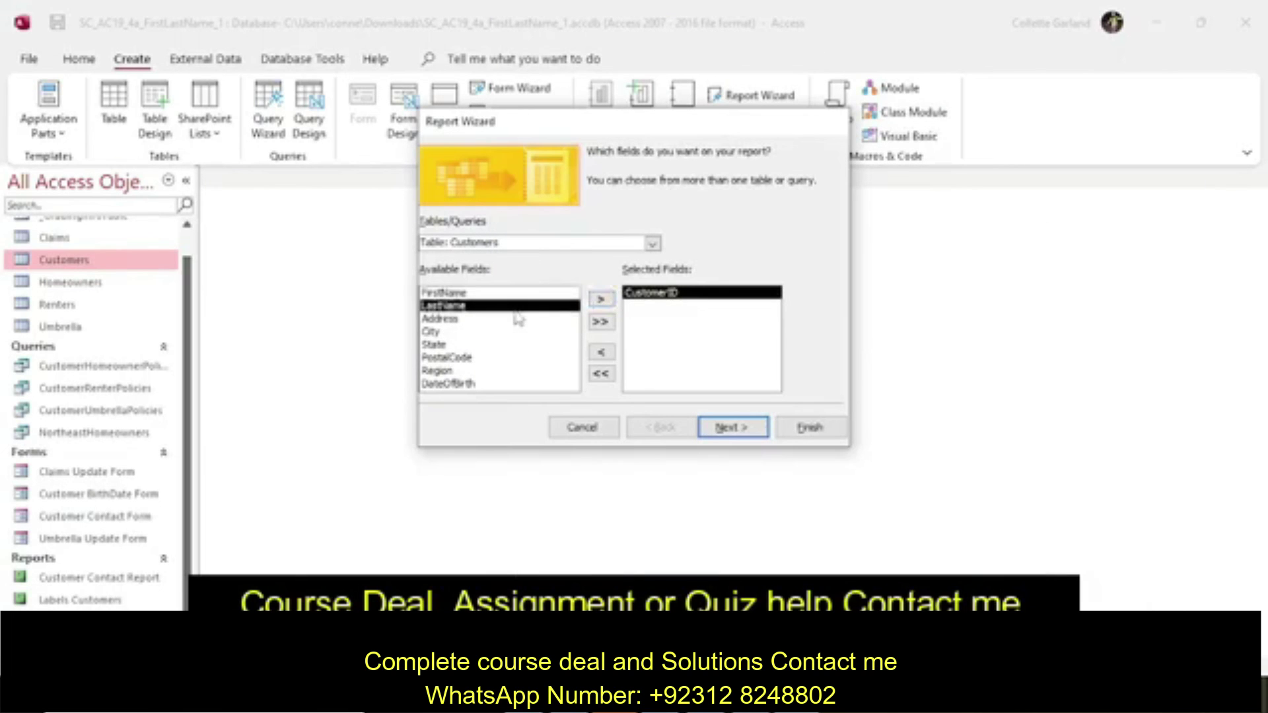
click(600, 300)
Switch the field source to the Renters table and include its PolicyNumber and Premium fields in the report.
click(653, 243)
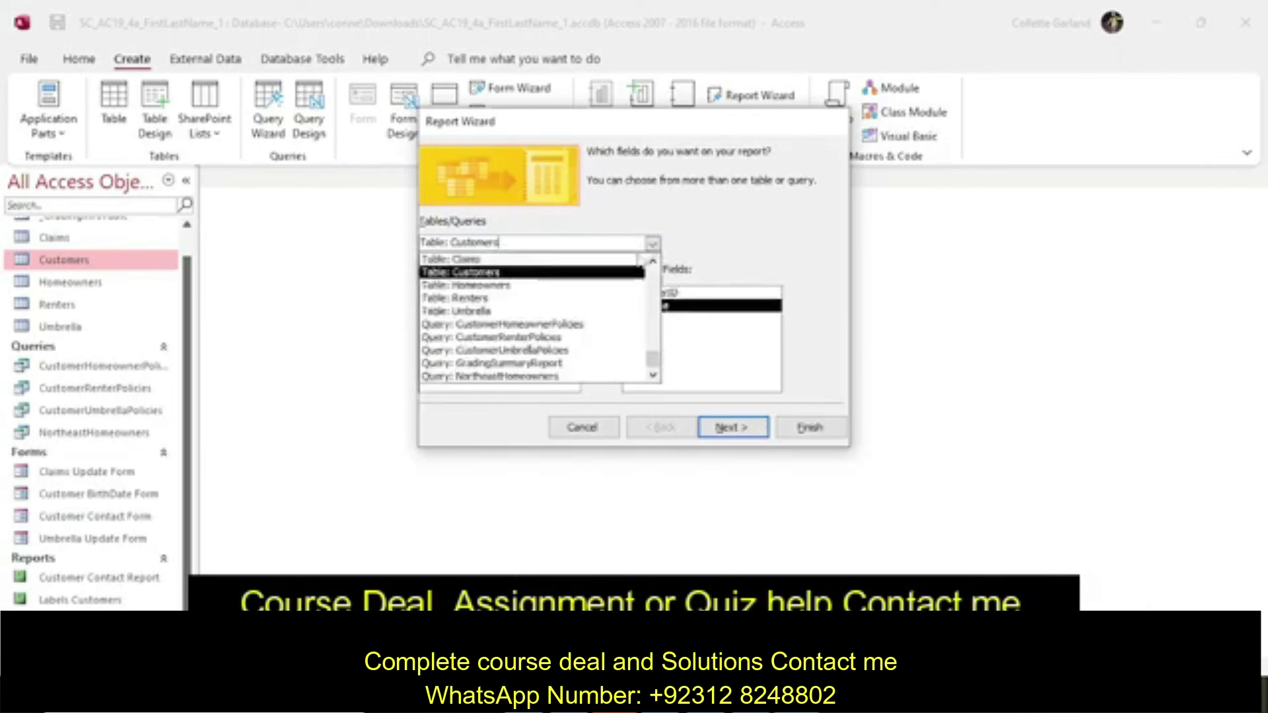
click(605, 298)
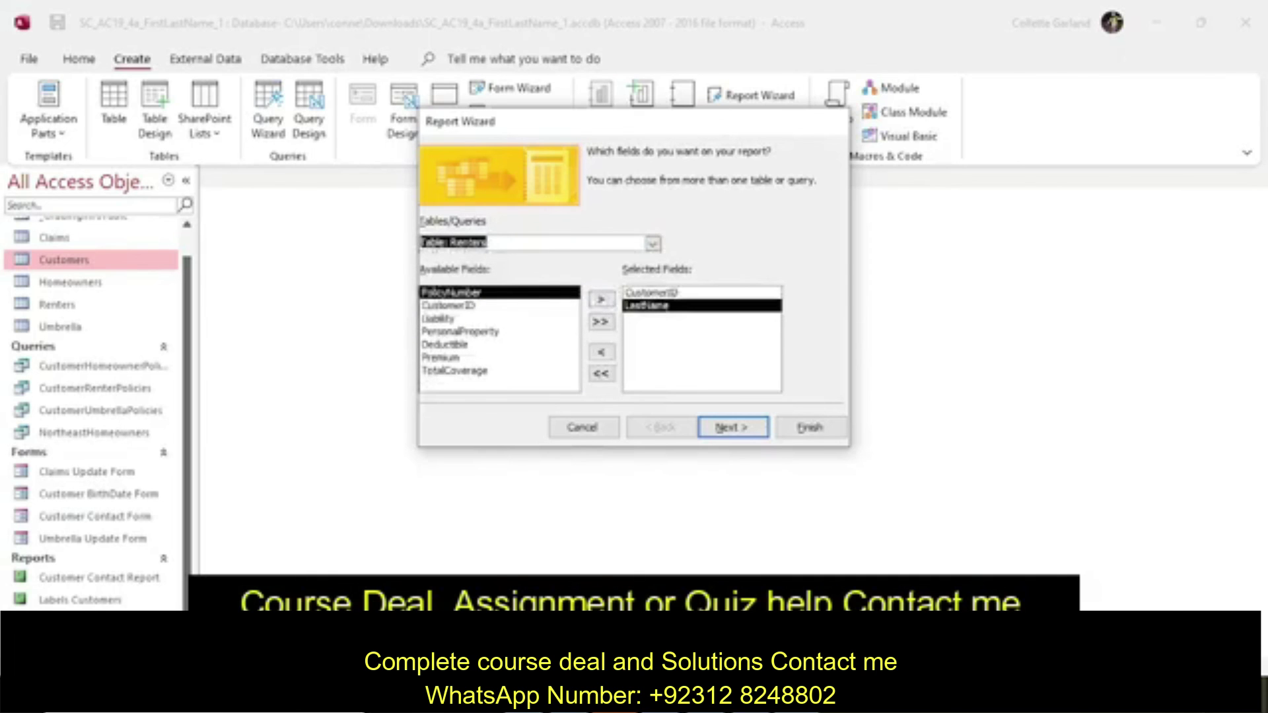
key(alt+Tab)
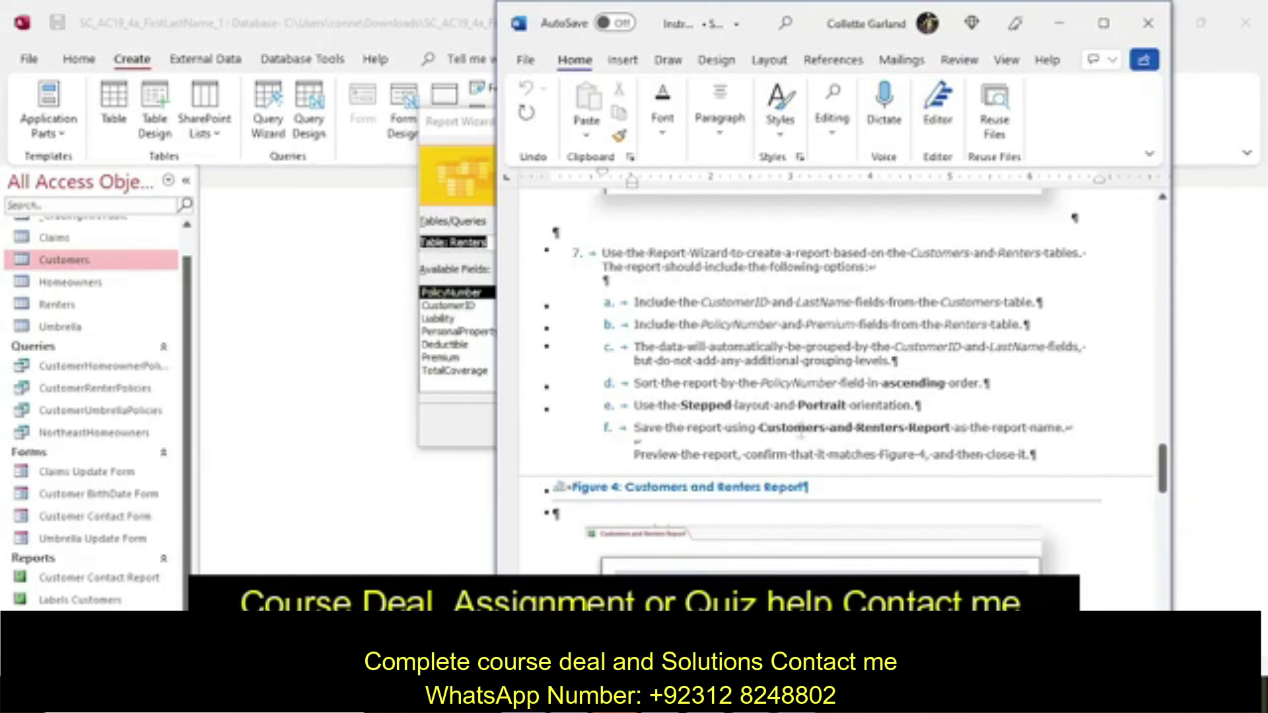
click(488, 441)
click(601, 300)
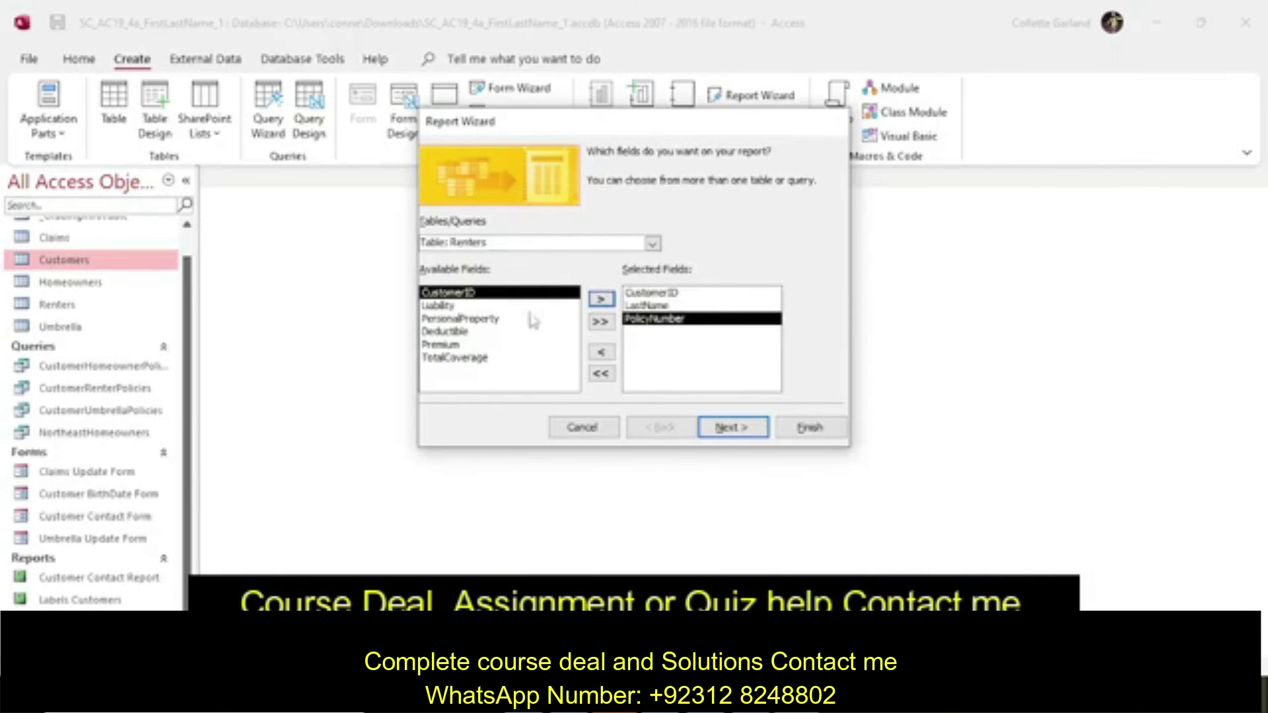
click(500, 345)
click(601, 299)
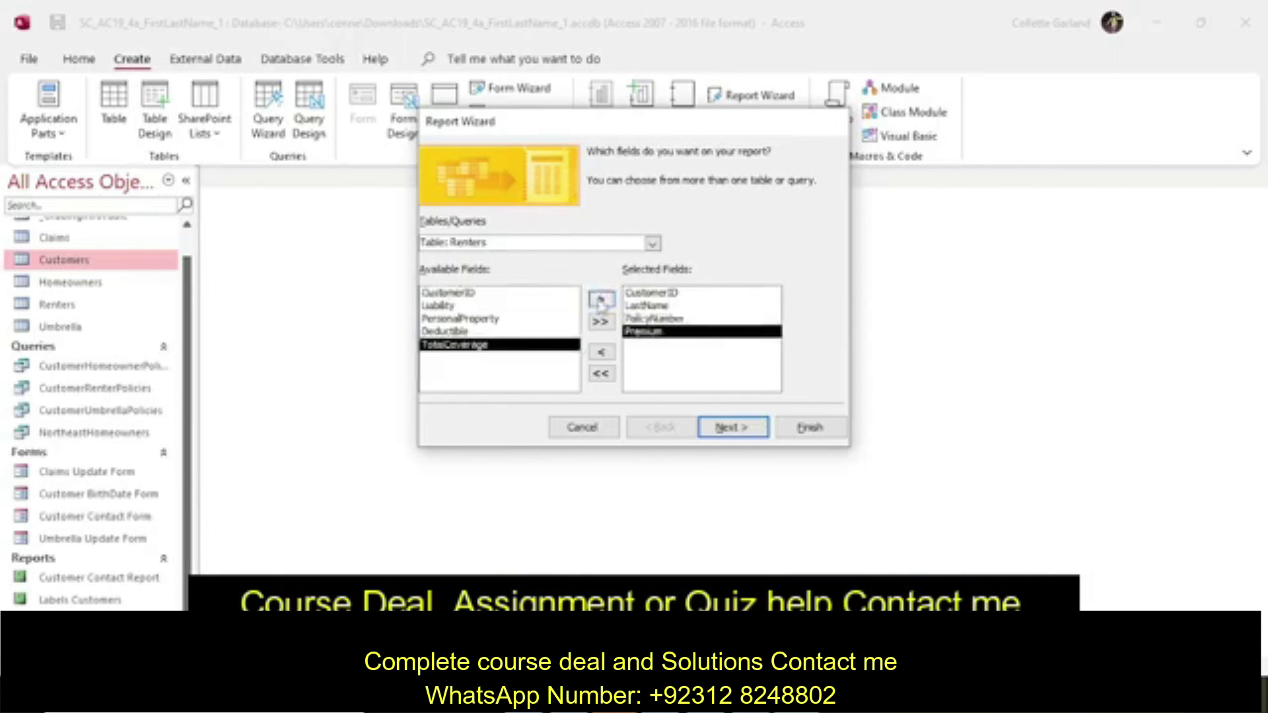
Check the selected report fields against the instructions and continue to the data view choice.
click(621, 698)
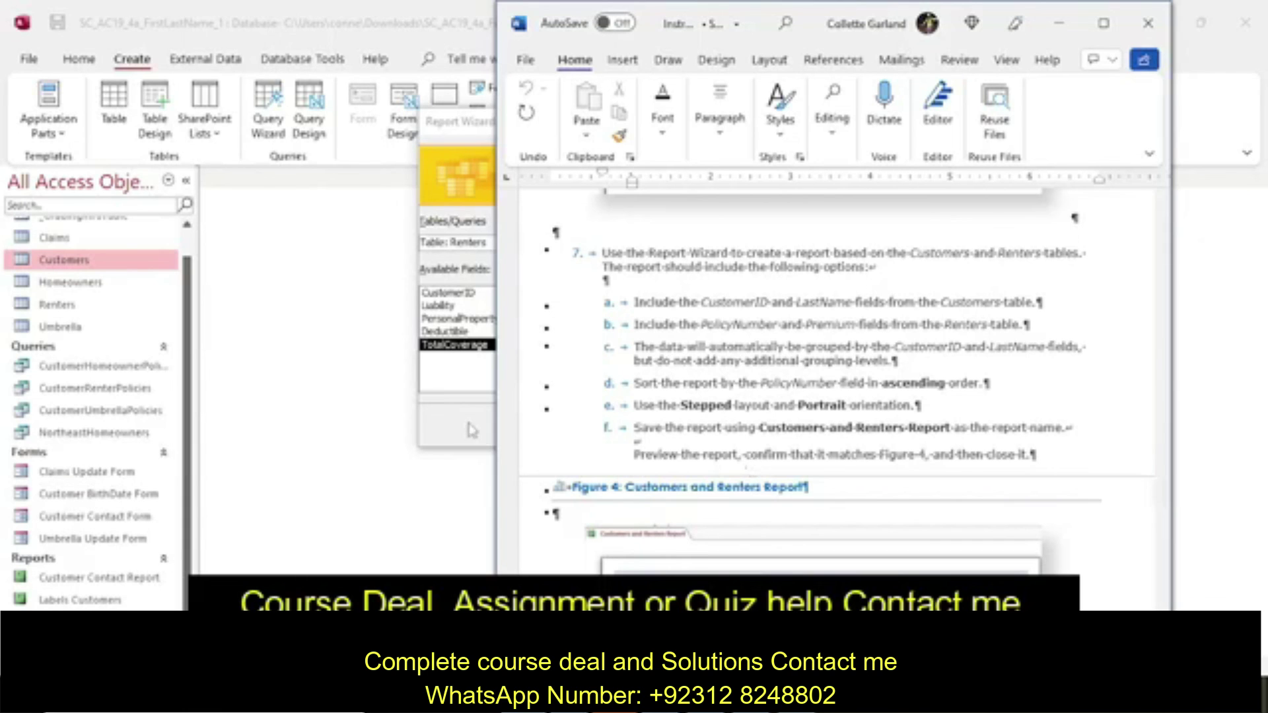
key(alt+Tab)
click(712, 426)
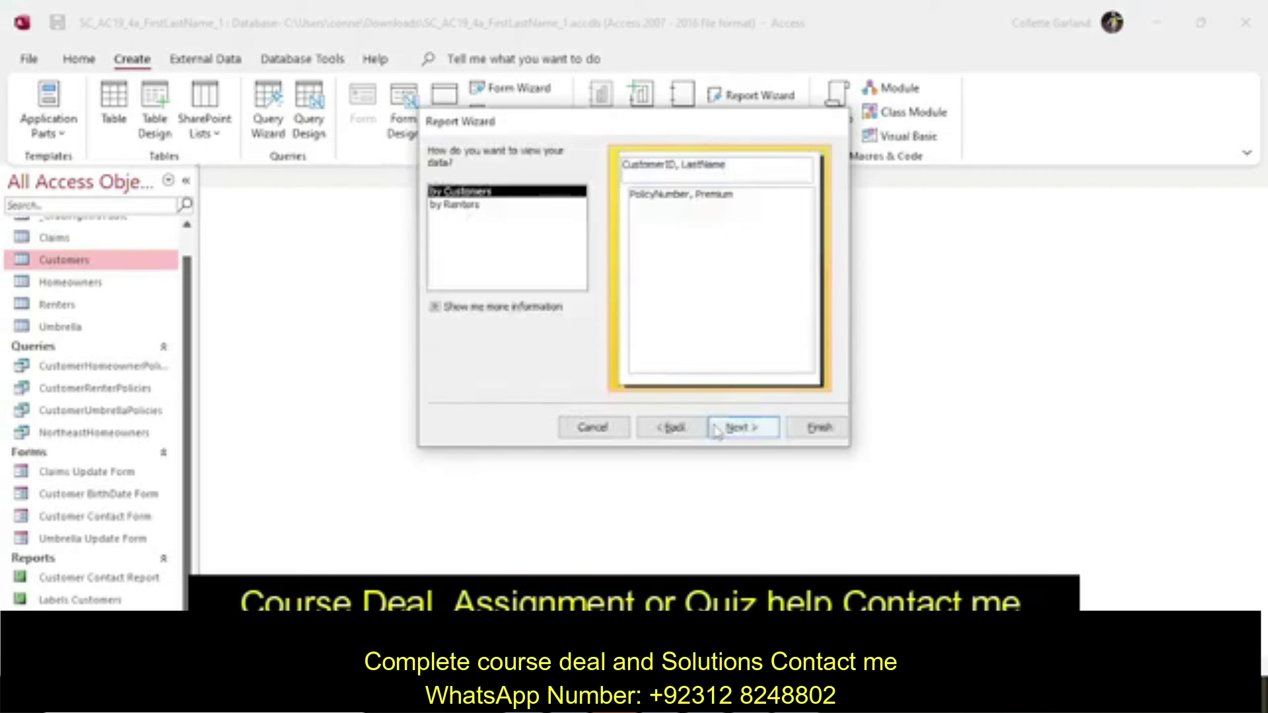
Keep the report data viewed by Customers and continue to the sort options without adding any grouping levels.
click(716, 430)
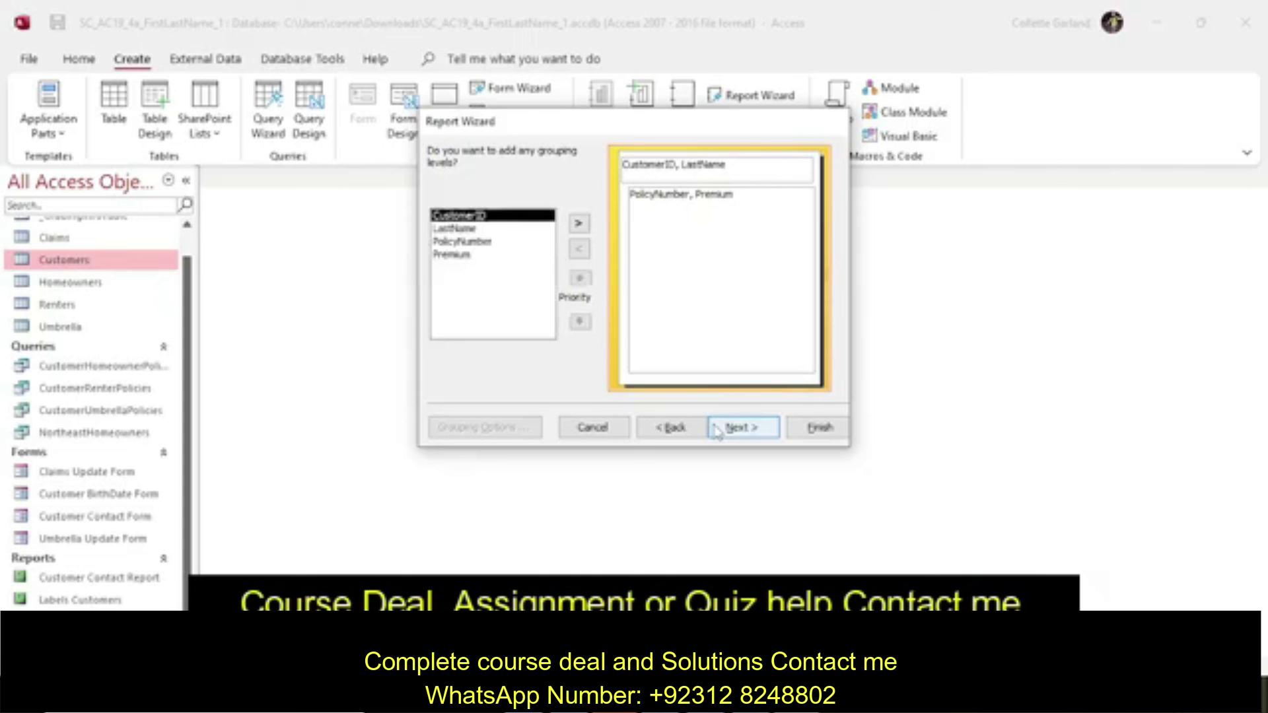
click(717, 429)
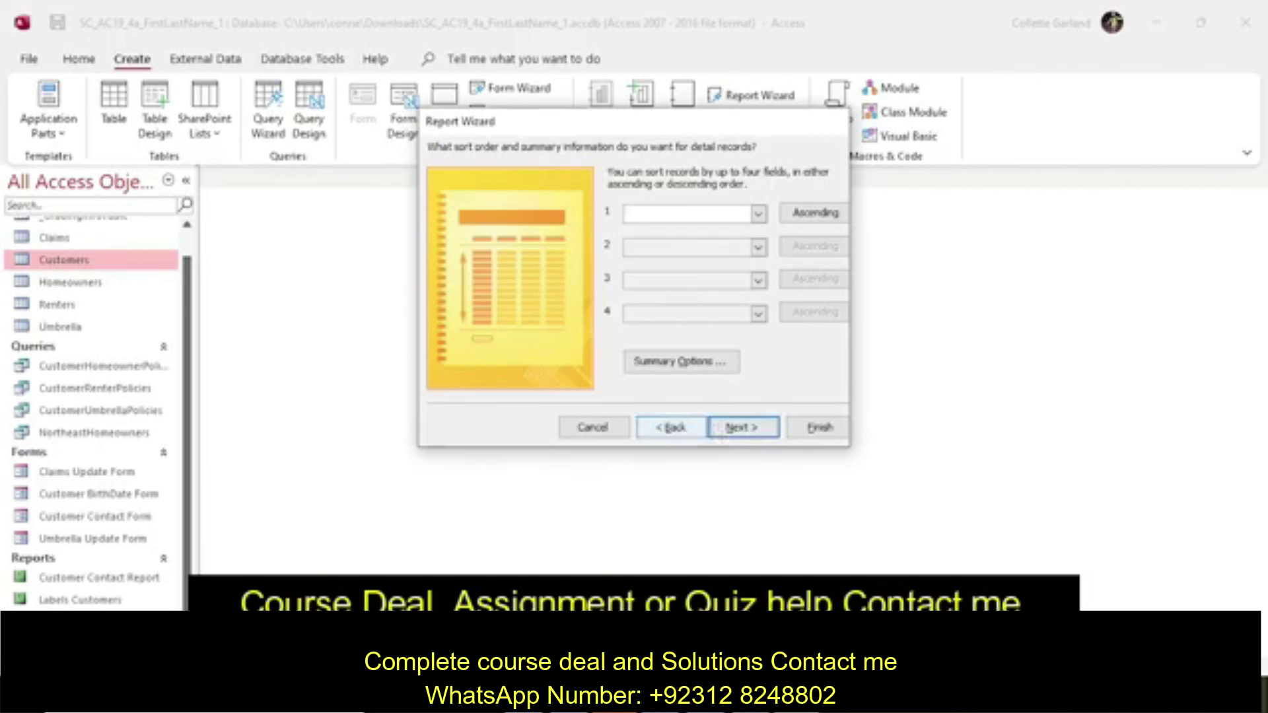
Check the sort requirement in the Word instructions, and sort the report in Access by PolicyNumber in ascending order.
click(661, 700)
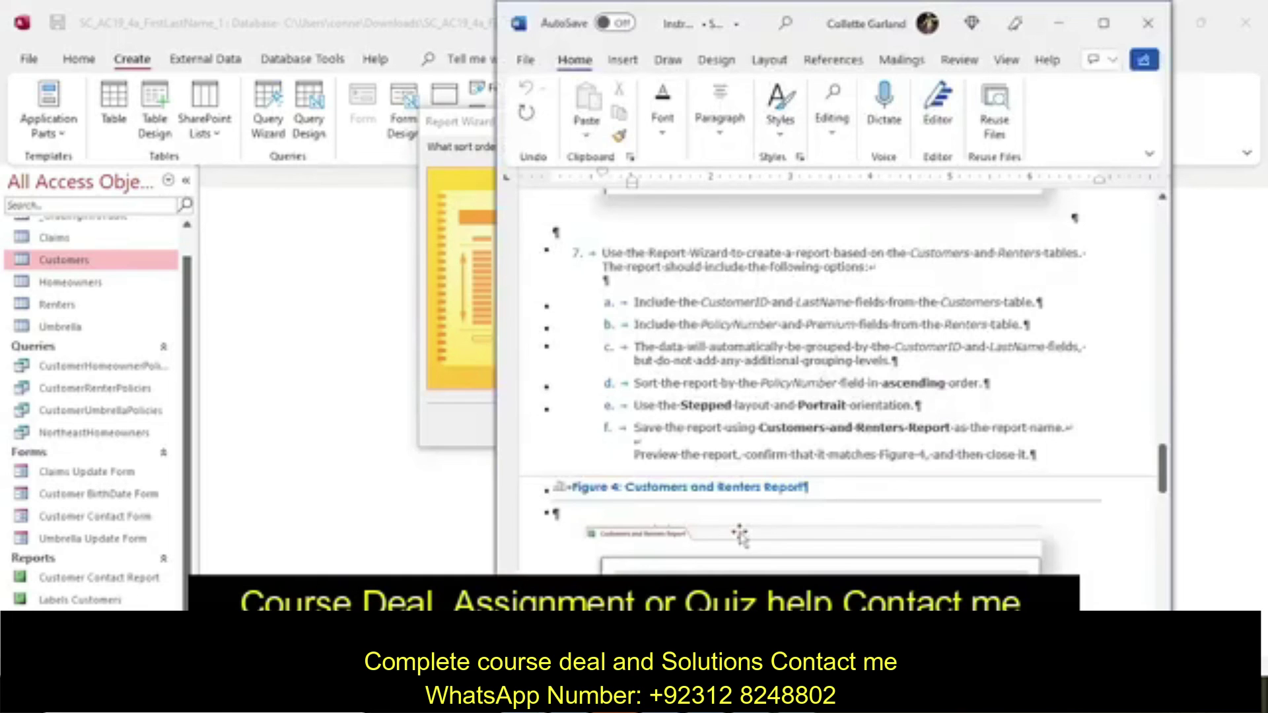
click(465, 430)
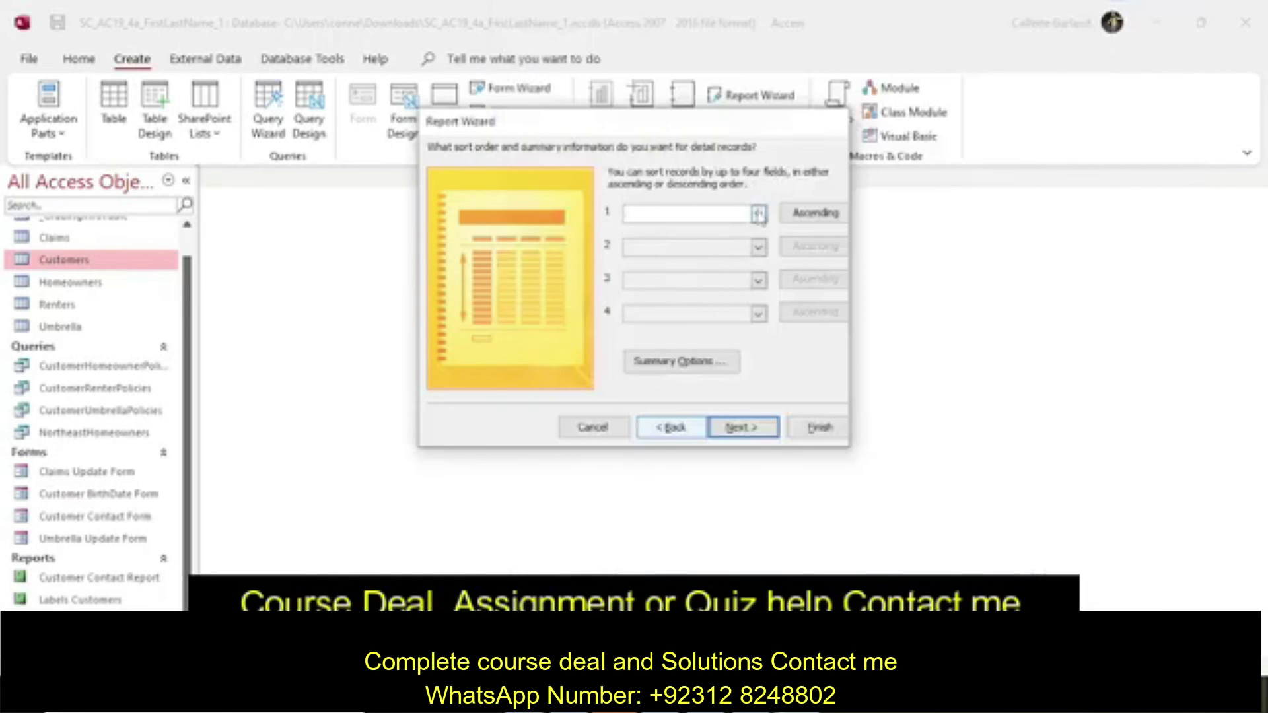
click(759, 213)
click(724, 246)
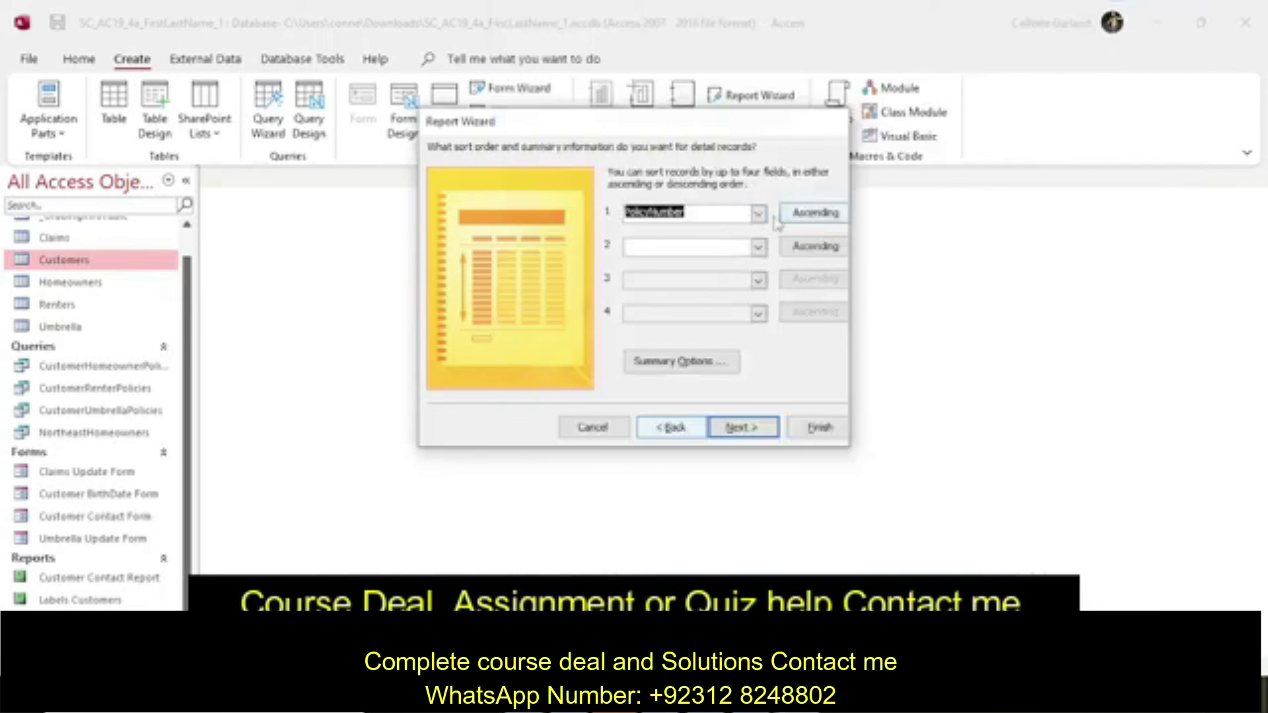
click(734, 428)
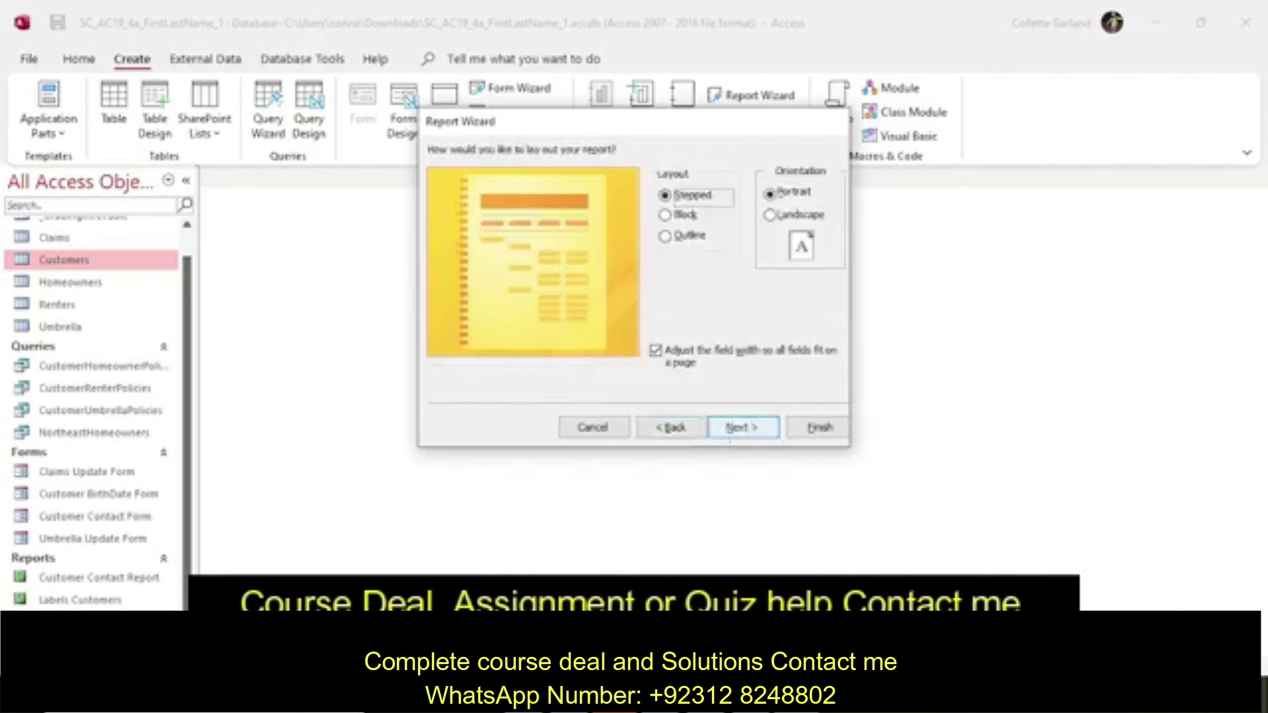
Check the layout requirements in the Word instructions, select the report name Customers and Renters Report there, and return to the Access Report Wizard.
key(alt+Tab)
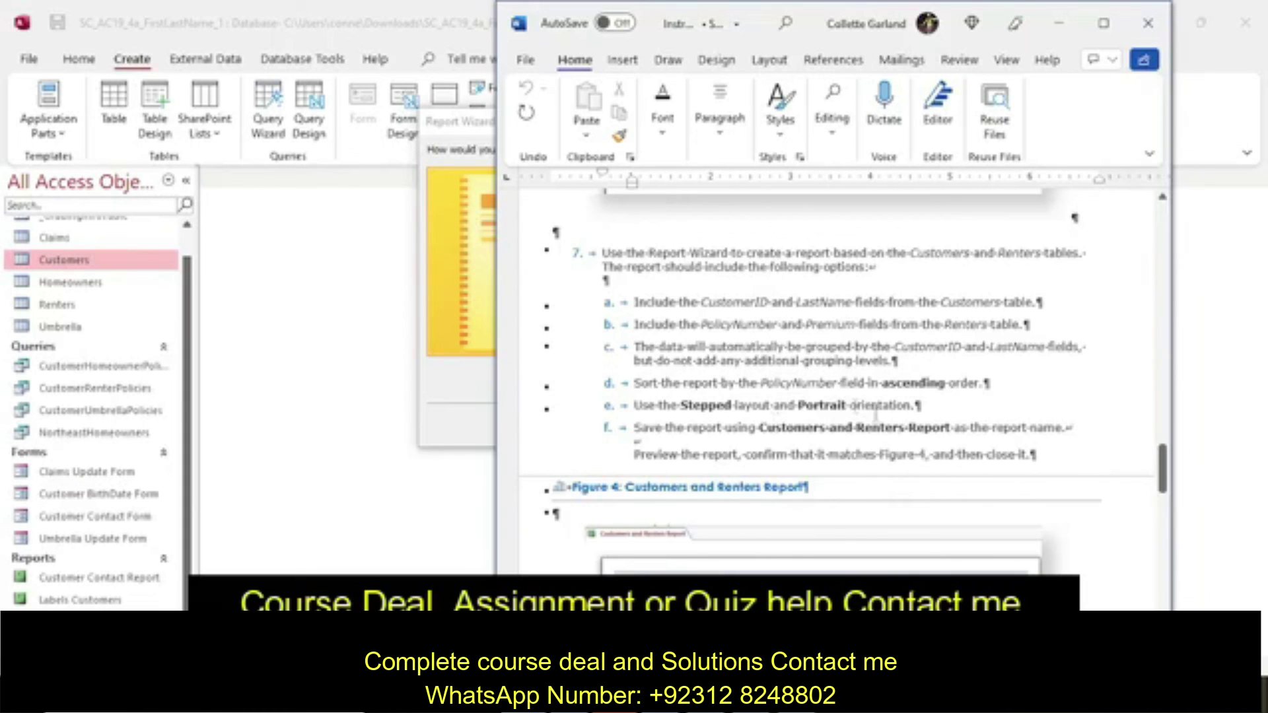
drag(950, 427, 760, 429)
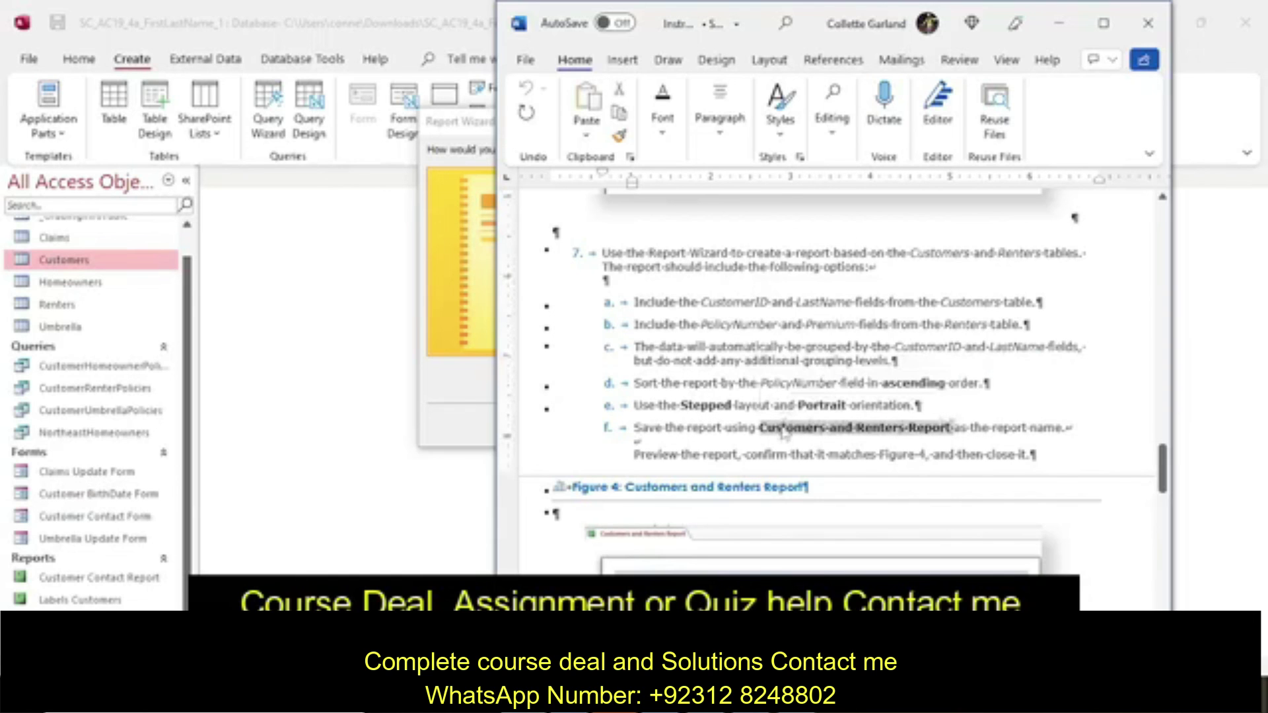
click(435, 406)
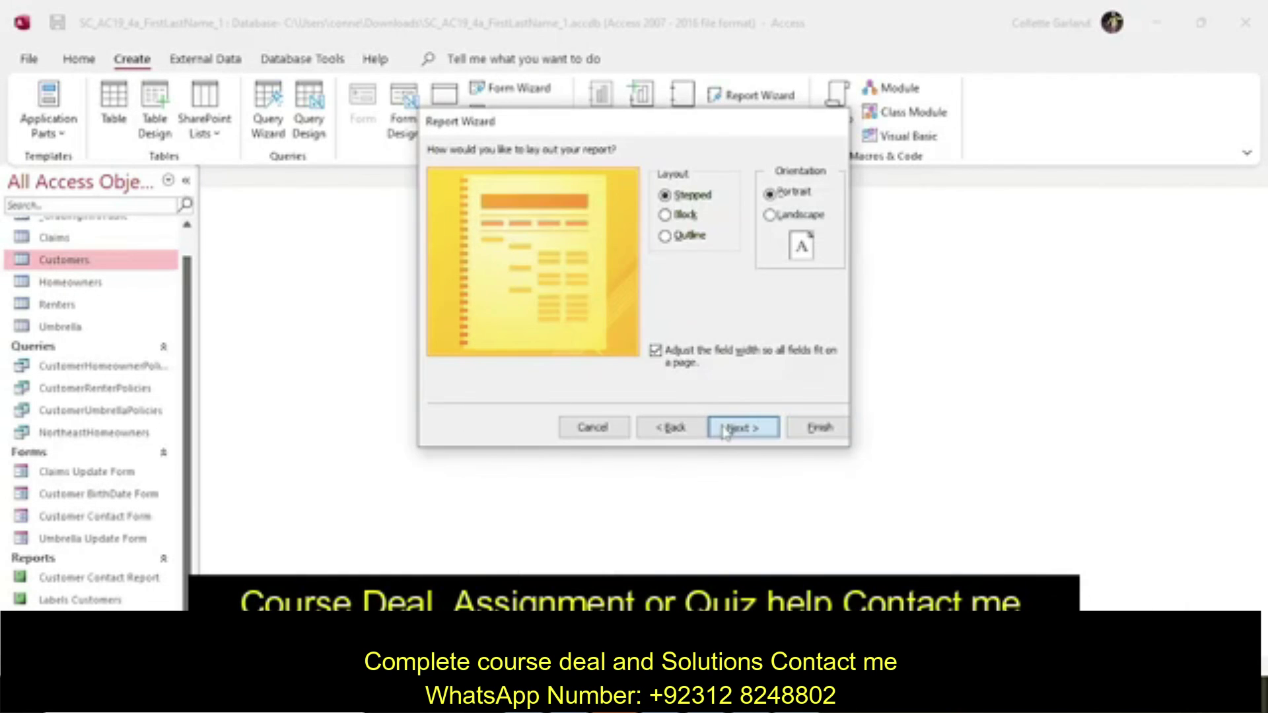